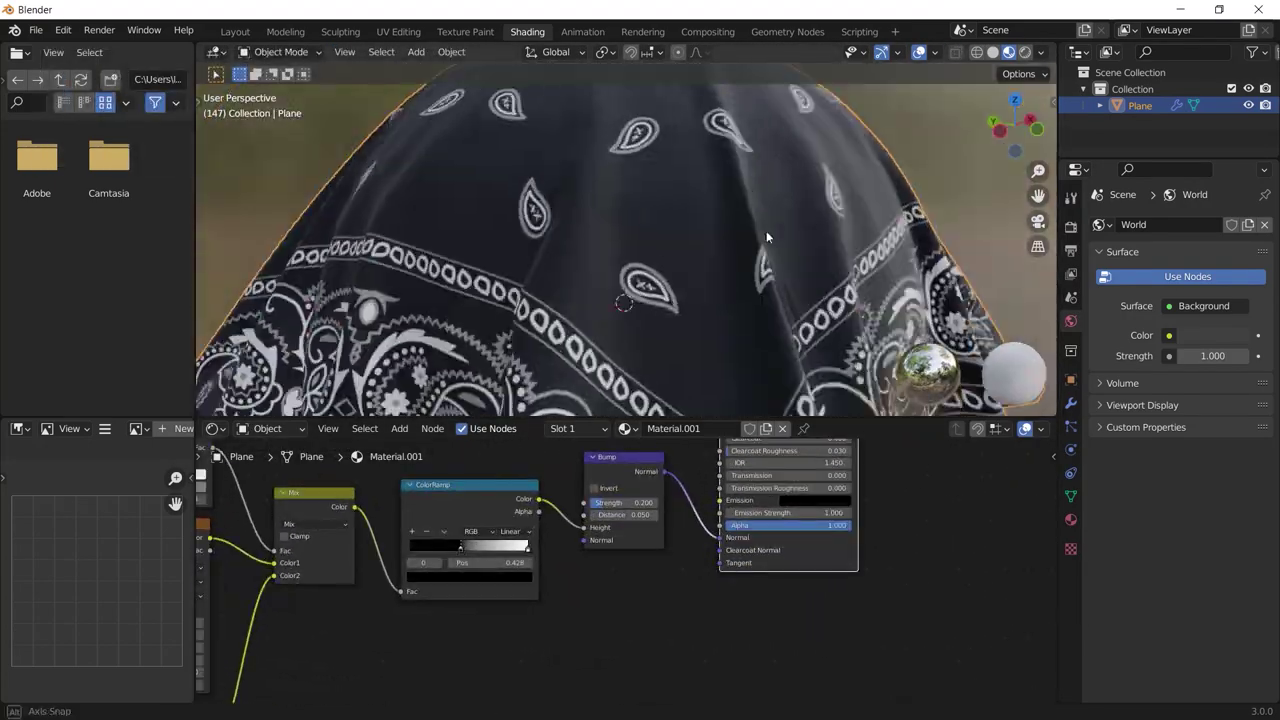
pyautogui.scroll(-3, 766, 234)
pyautogui.scroll(-5, 667, 550)
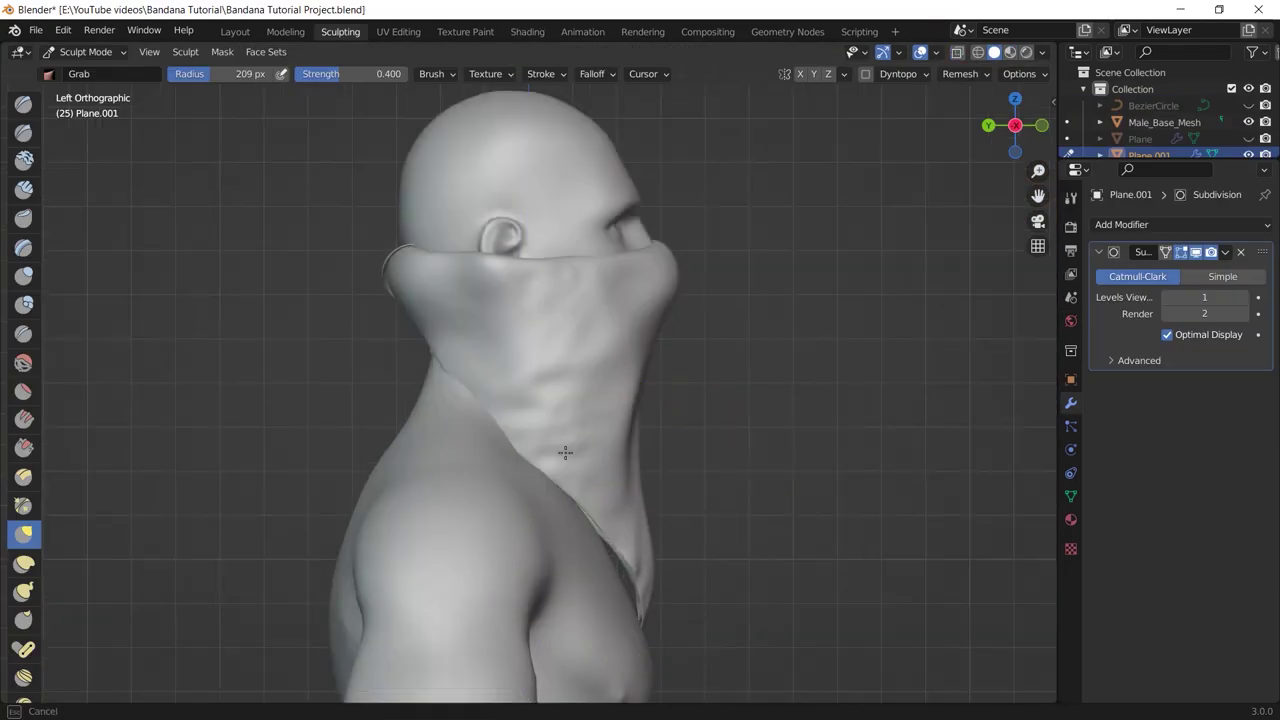
# - Reshape the bandana's lower front and neck area on the male figure with the Grab brush
pyautogui.moveTo(565, 453); pyautogui.dragTo(574, 476)
pyautogui.moveTo(474, 409); pyautogui.dragTo(486, 402)
pyautogui.moveTo(880, 520)
pyautogui.mouseDown(button='middle')
pyautogui.moveTo(729, 520)
pyautogui.moveTo(450, 470)
pyautogui.mouseUp(button='middle')
pyautogui.moveTo(457, 411); pyautogui.dragTo(420, 400)
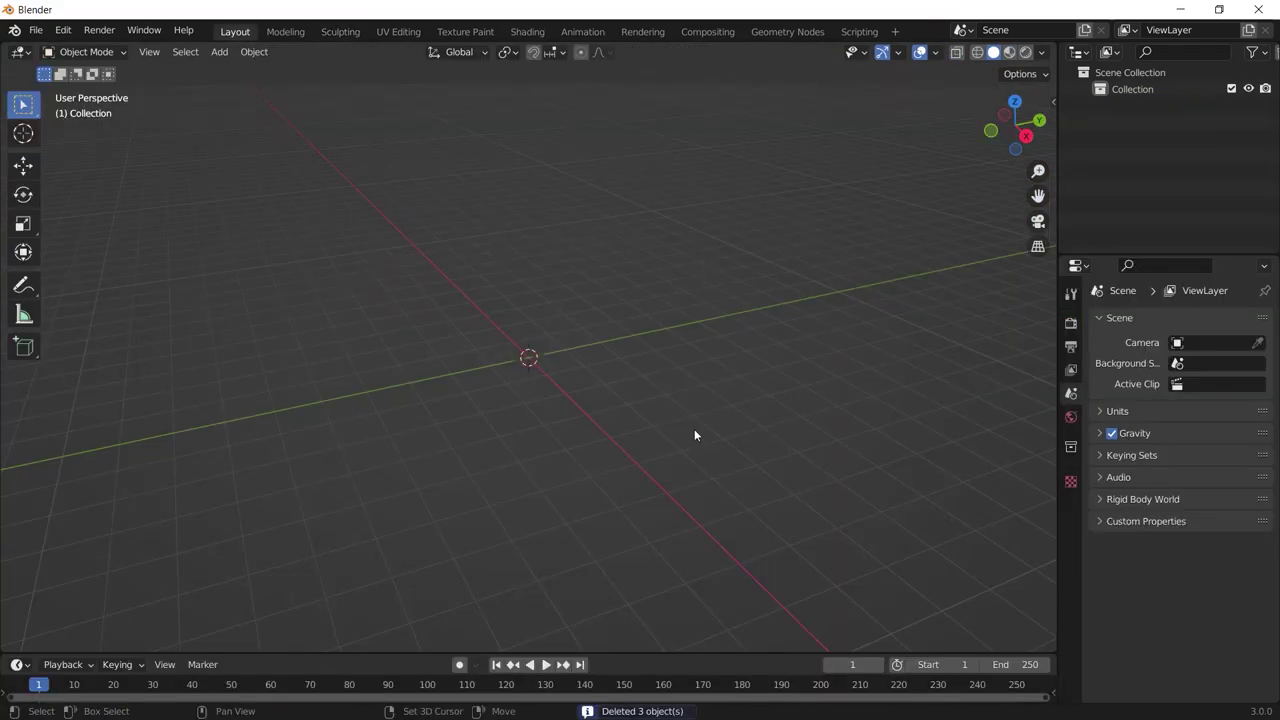
# - Add a UV sphere at the origin of the empty scene
pyautogui.hotkey('shift', 'a')
pyautogui.moveTo(669, 381)
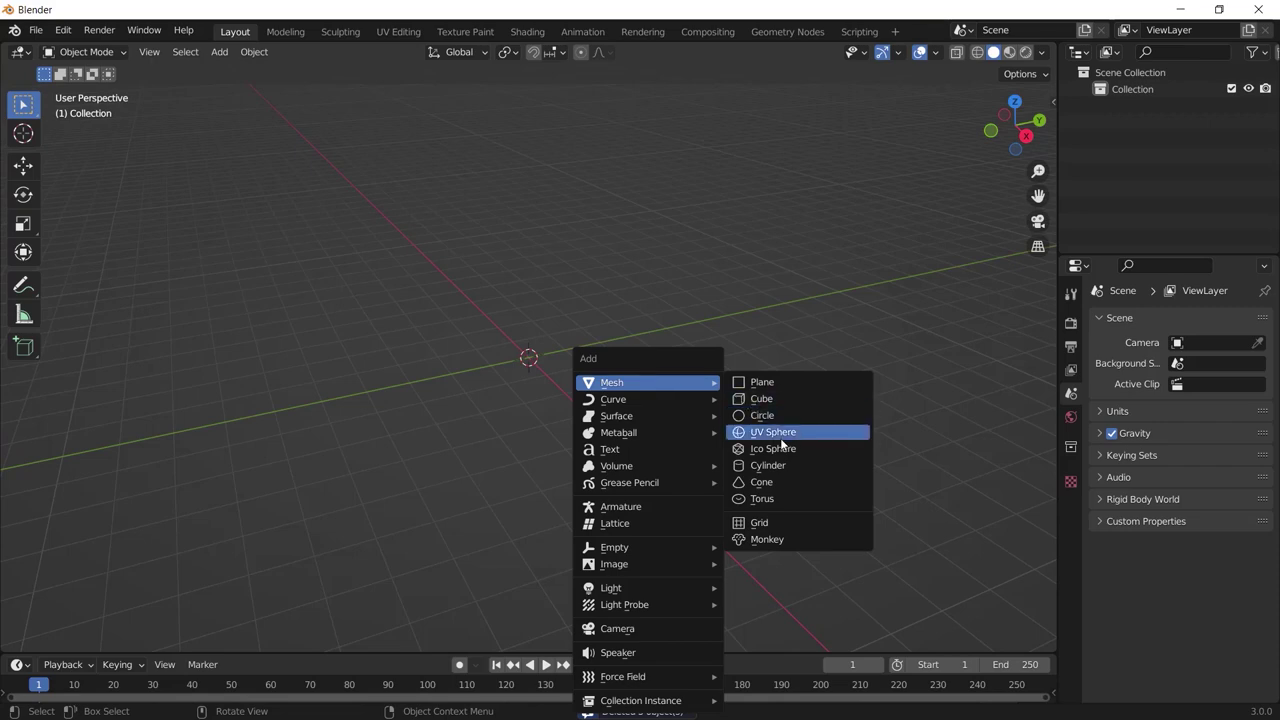
pyautogui.click(773, 432)
# - Add a plane, raise it about 1.38 m along Z above the sphere, and scale it to about 1.82
pyautogui.hotkey('shift', 'a')
pyautogui.moveTo(619, 368)
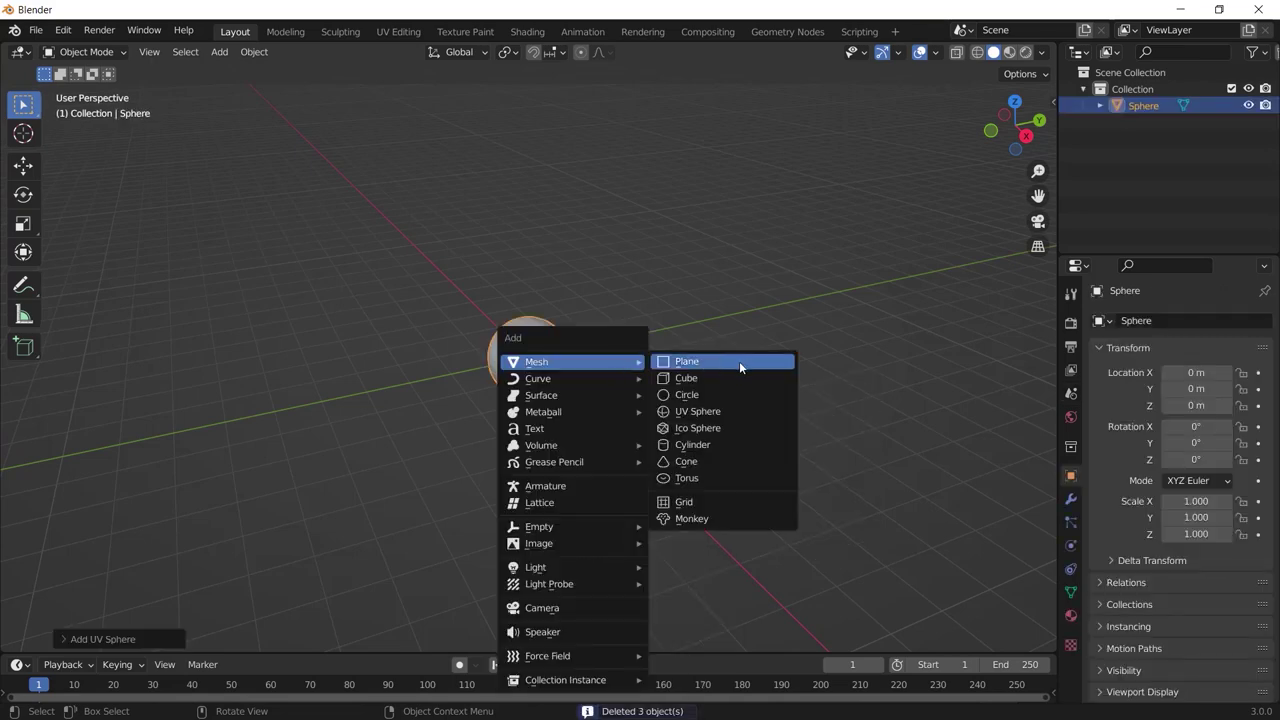
pyautogui.click(738, 364)
pyautogui.press('g')
pyautogui.press('z')
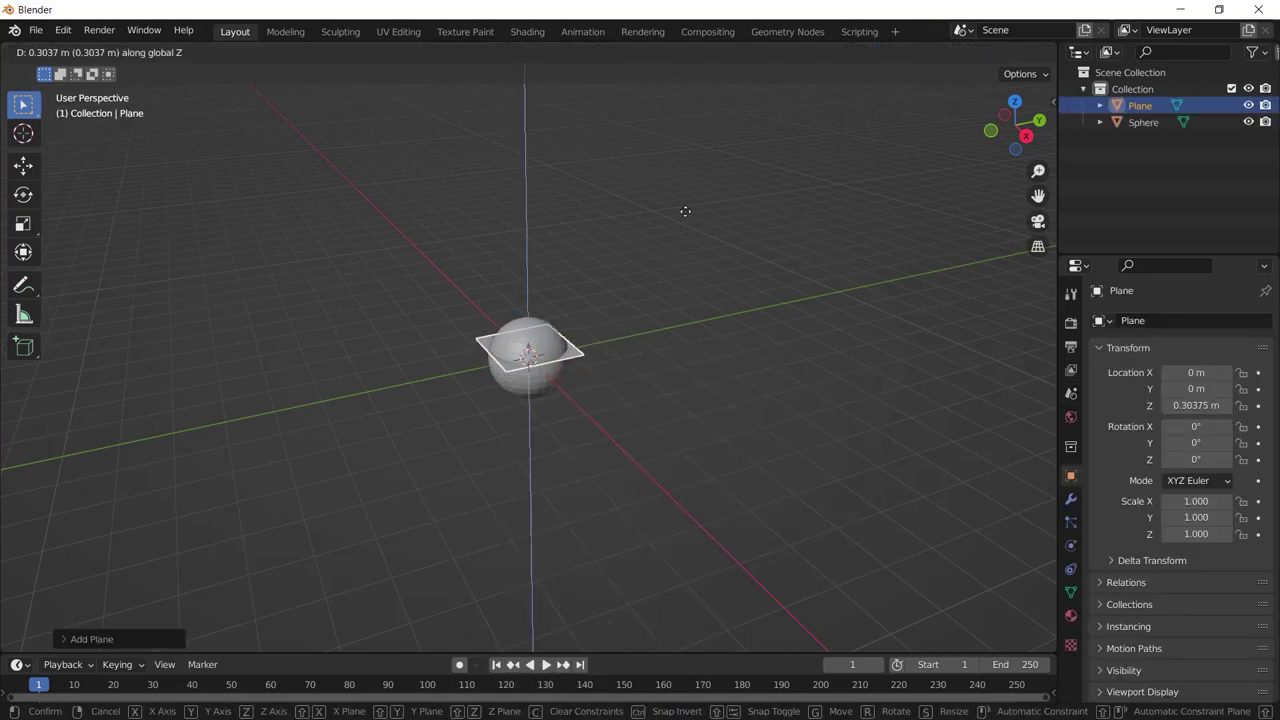
pyautogui.click(664, 483)
pyautogui.press('s')
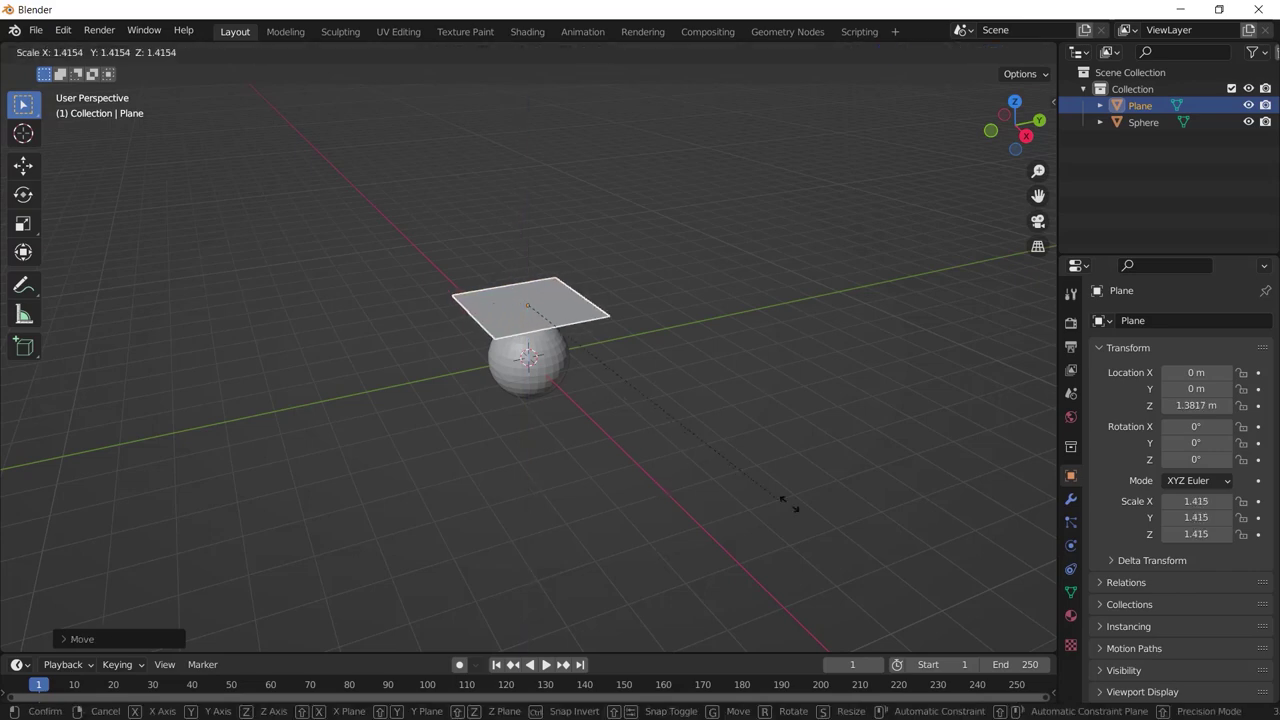
pyautogui.click(843, 507)
# - Subdivide the plane's mesh and repeat the subdivision until it forms a very dense grid
pyautogui.press('Tab')
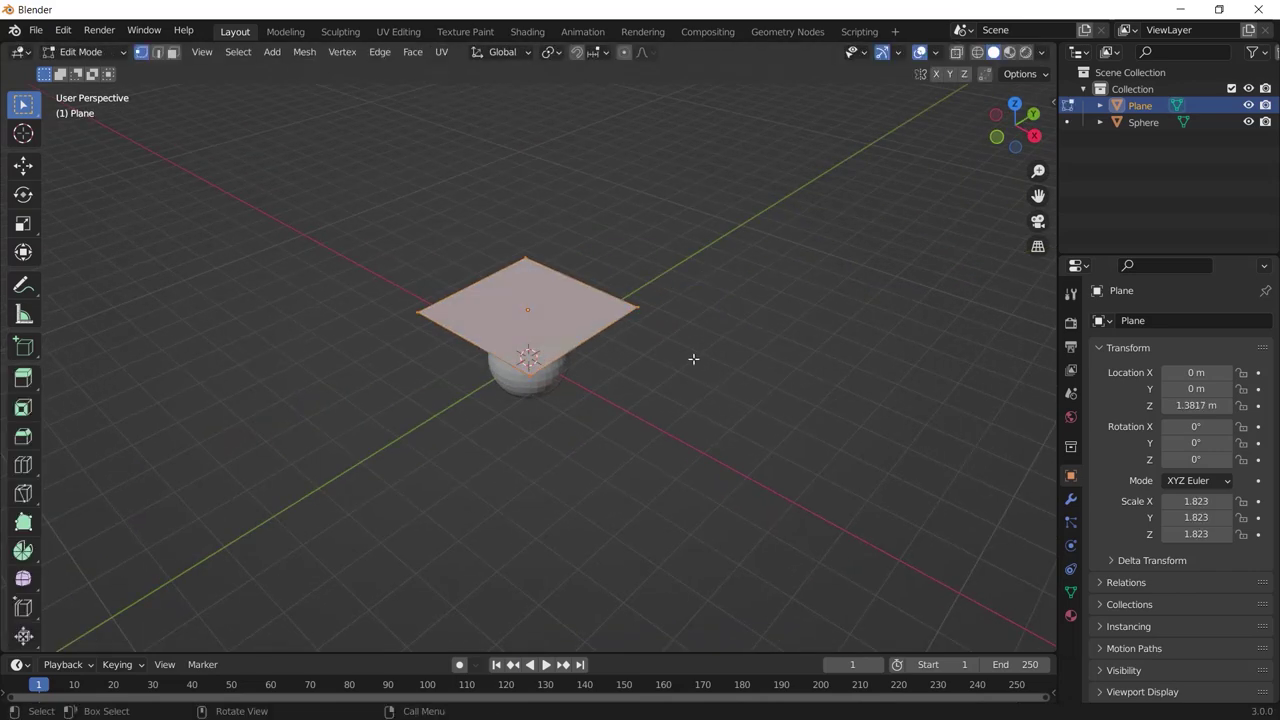
pyautogui.scroll(4, 679, 322)
pyautogui.rightClick(679, 322)
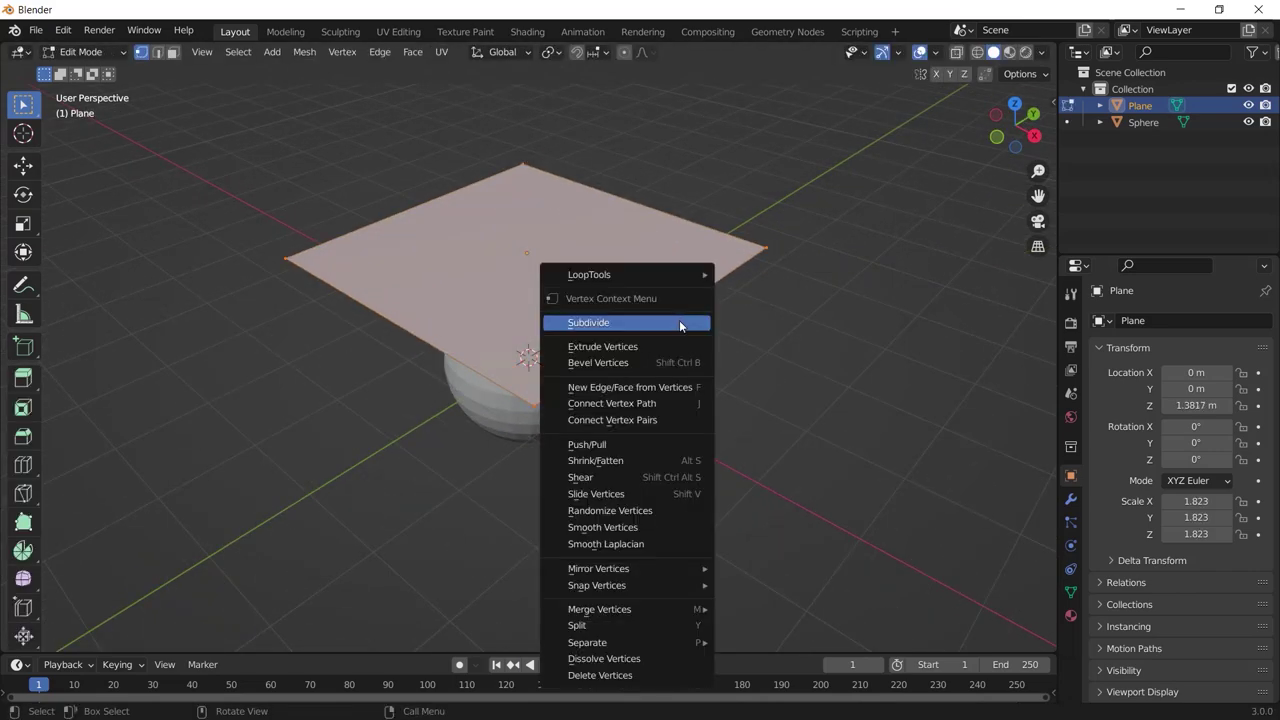
pyautogui.click(650, 325)
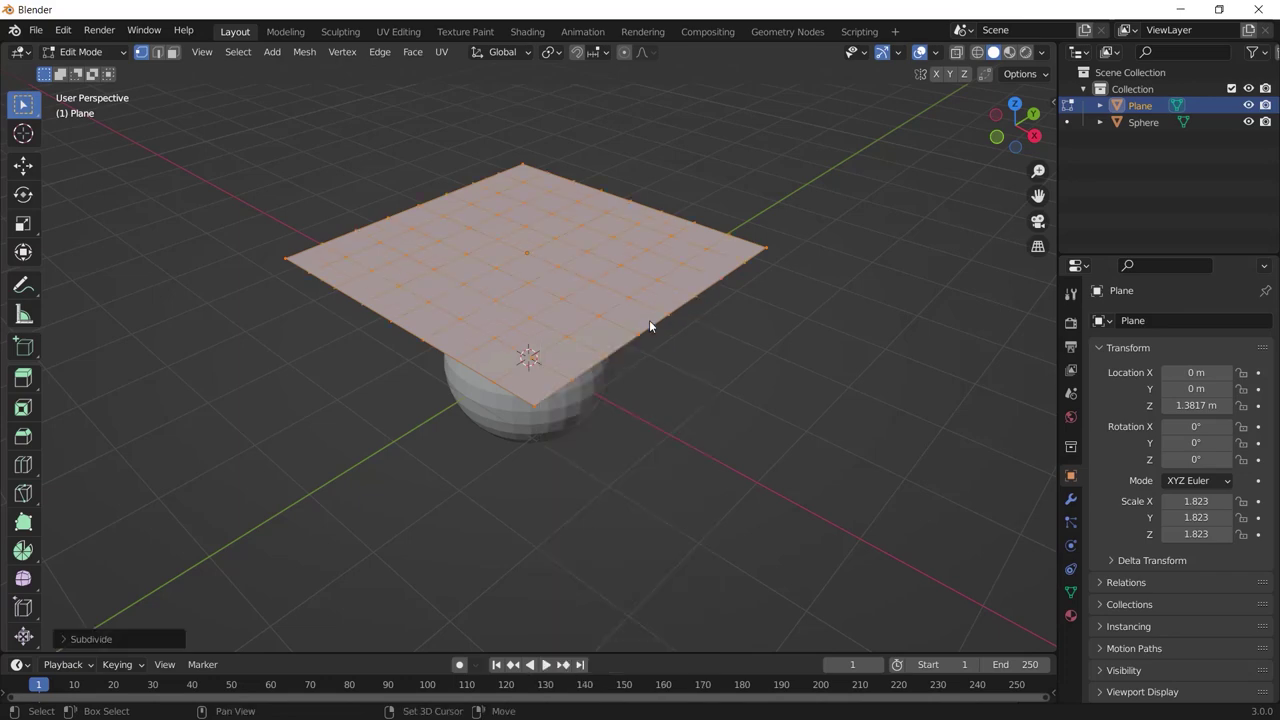
pyautogui.hotkey('shift', 'r')
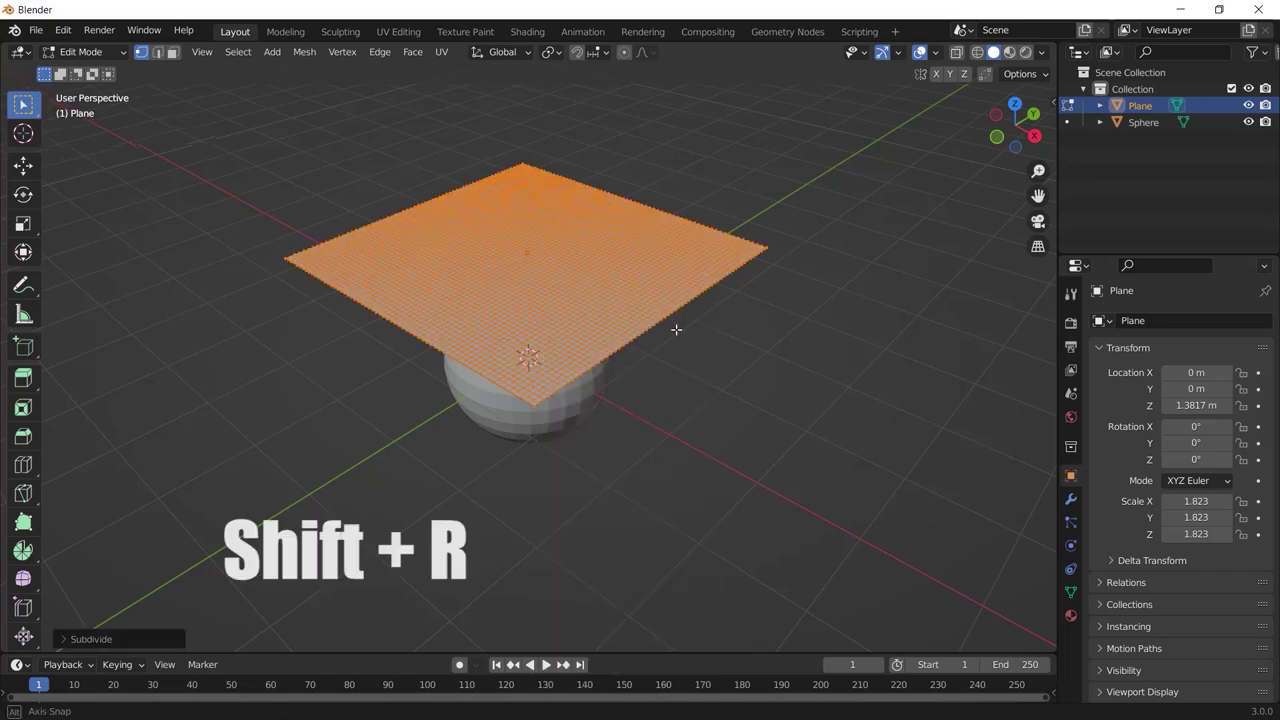
pyautogui.press('Tab')
# - Give the subdivided plane Cloth physics
pyautogui.moveTo(674, 329); pyautogui.dragTo(702, 345, button='middle')
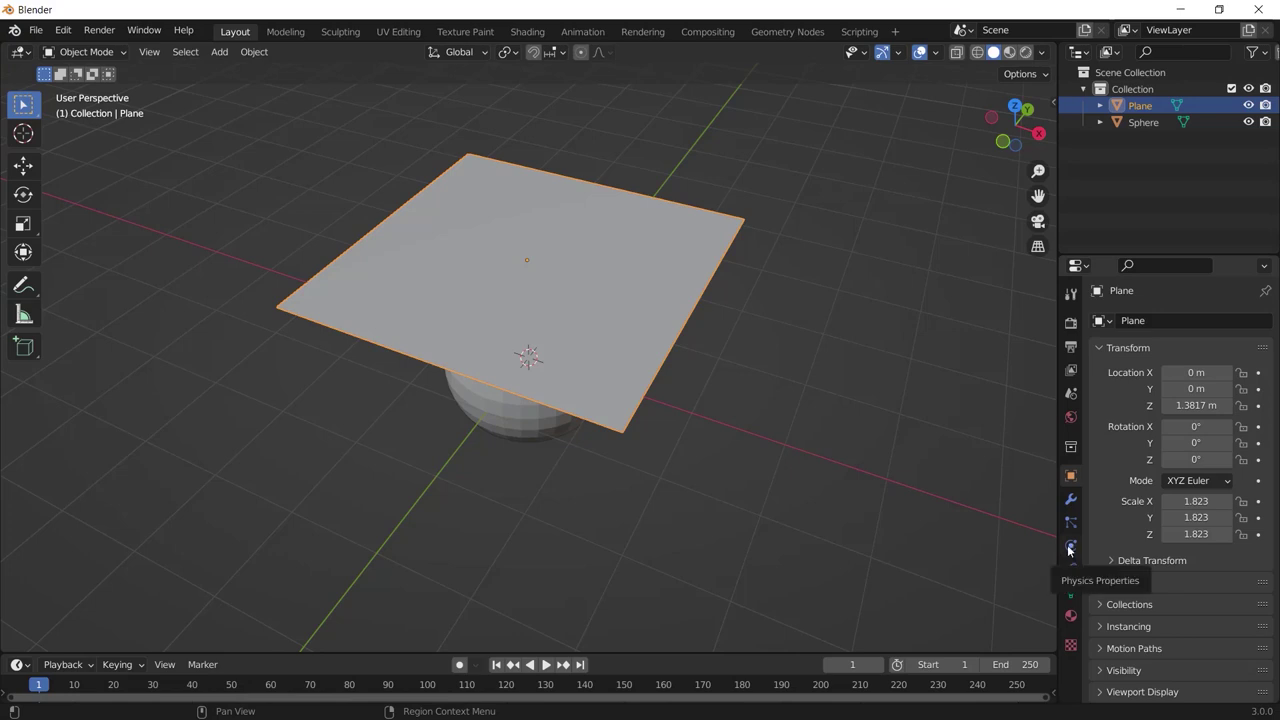
pyautogui.click(1071, 546)
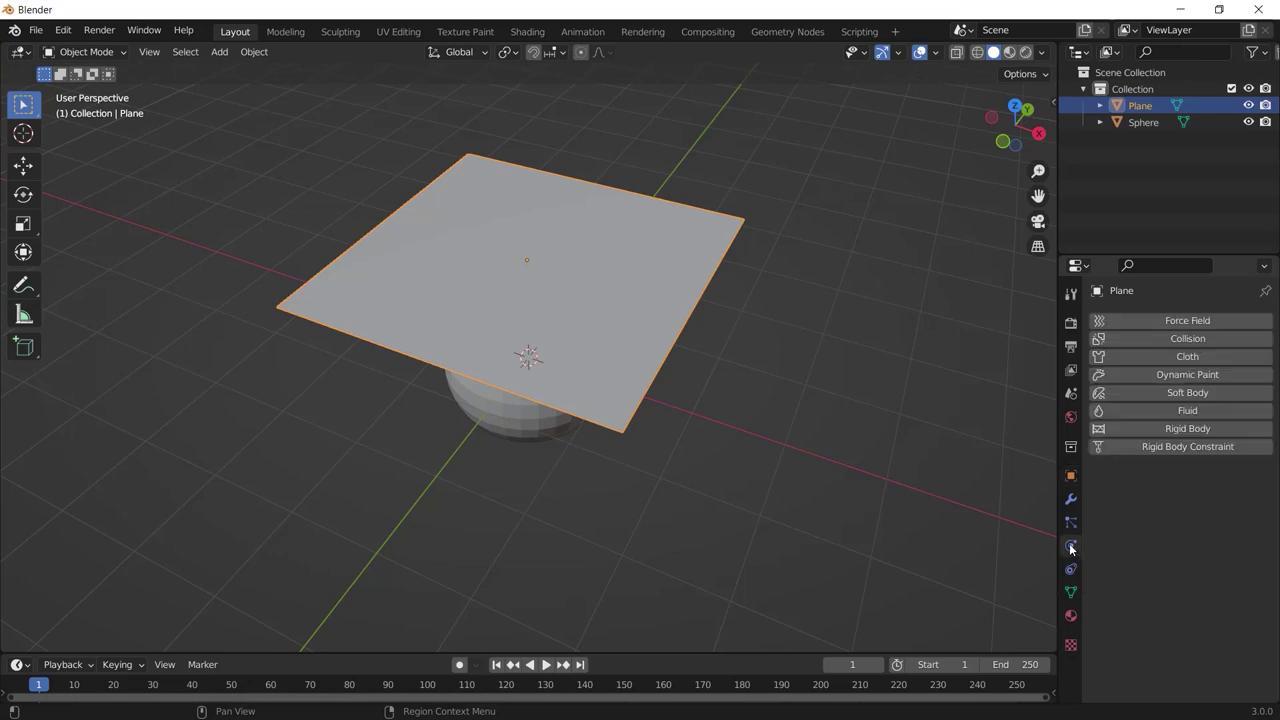
pyautogui.click(1187, 357)
# - Give the sphere Collision physics so the cloth can land on it
pyautogui.moveTo(880, 430); pyautogui.dragTo(588, 384, button='middle')
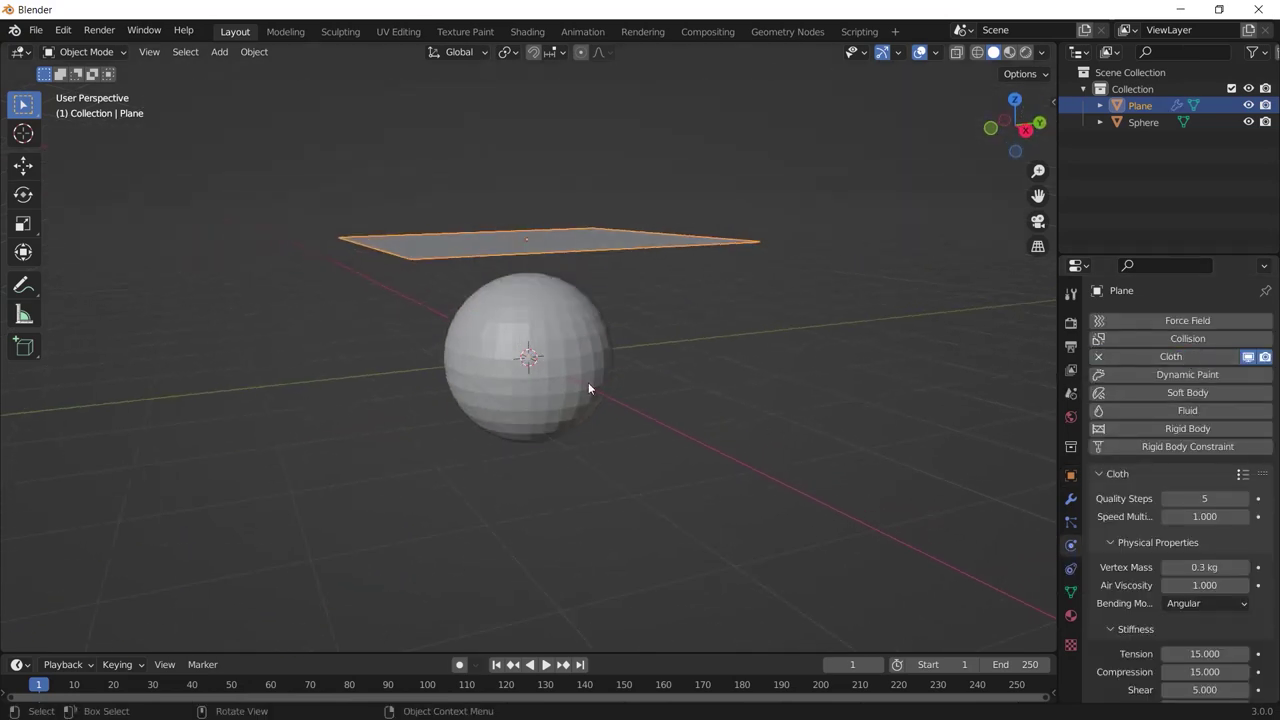
pyautogui.click(588, 388)
pyautogui.click(1188, 356)
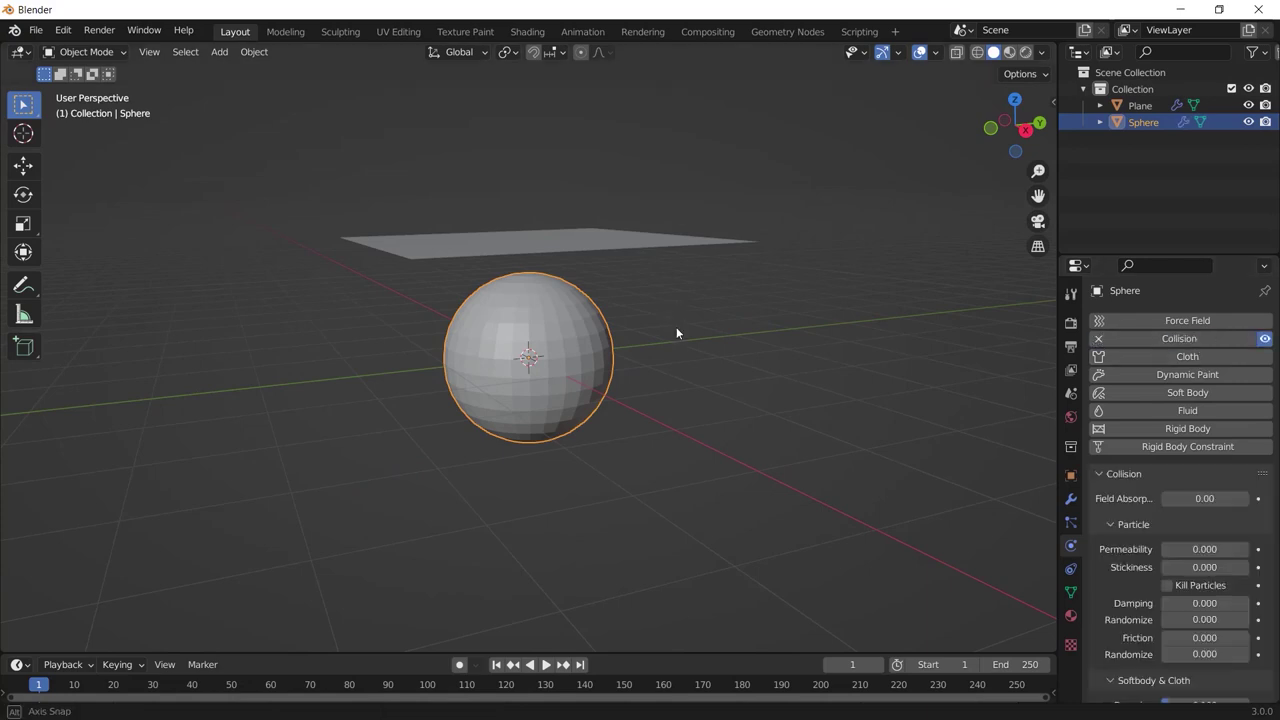
# - Enable Self Collisions in the plane's cloth settings
pyautogui.moveTo(676, 327); pyautogui.dragTo(730, 320, button='middle')
pyautogui.click(625, 295)
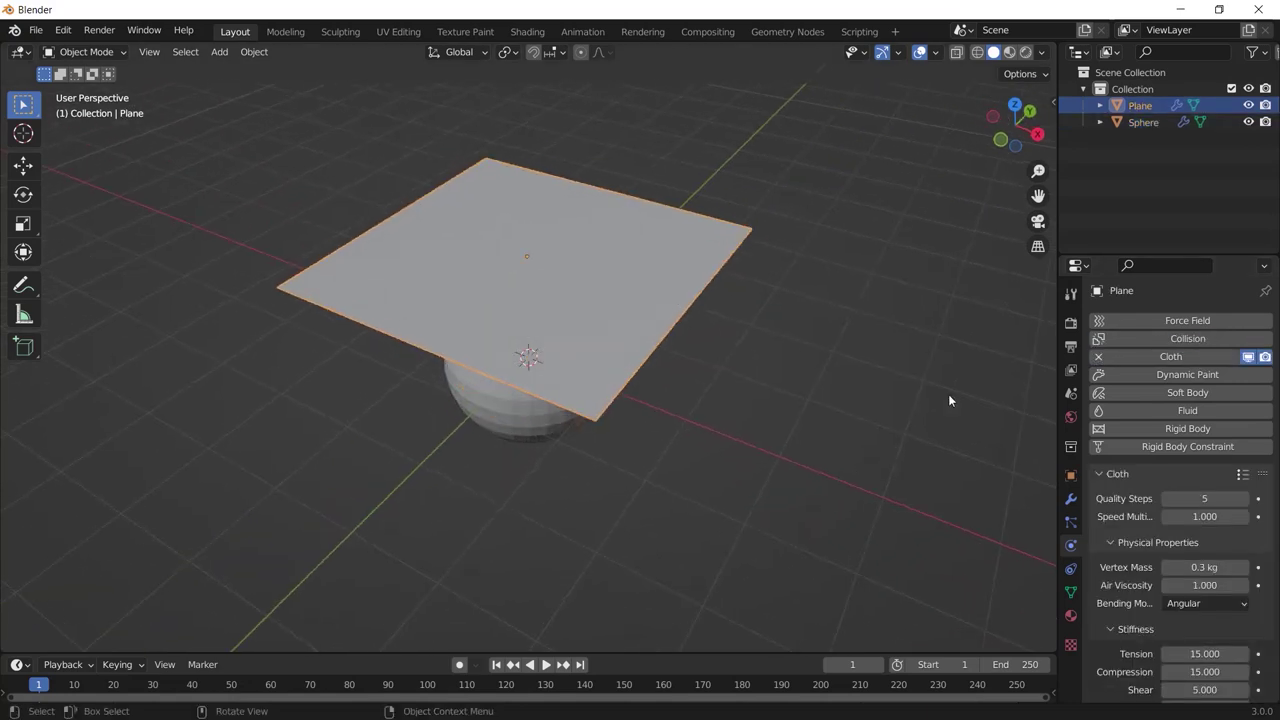
pyautogui.scroll(-5, 1275, 545)
pyautogui.moveTo(1275, 545); pyautogui.dragTo(1275, 708)
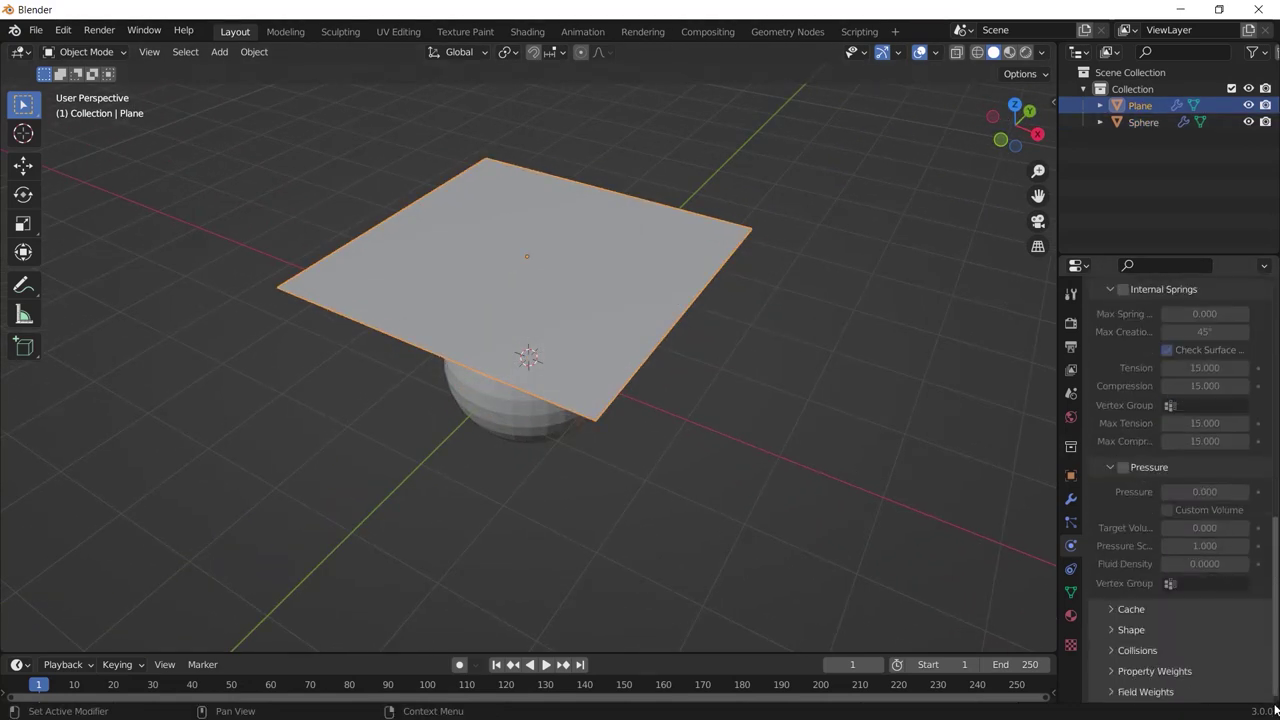
pyautogui.click(1134, 648)
pyautogui.scroll(-3, 1120, 637)
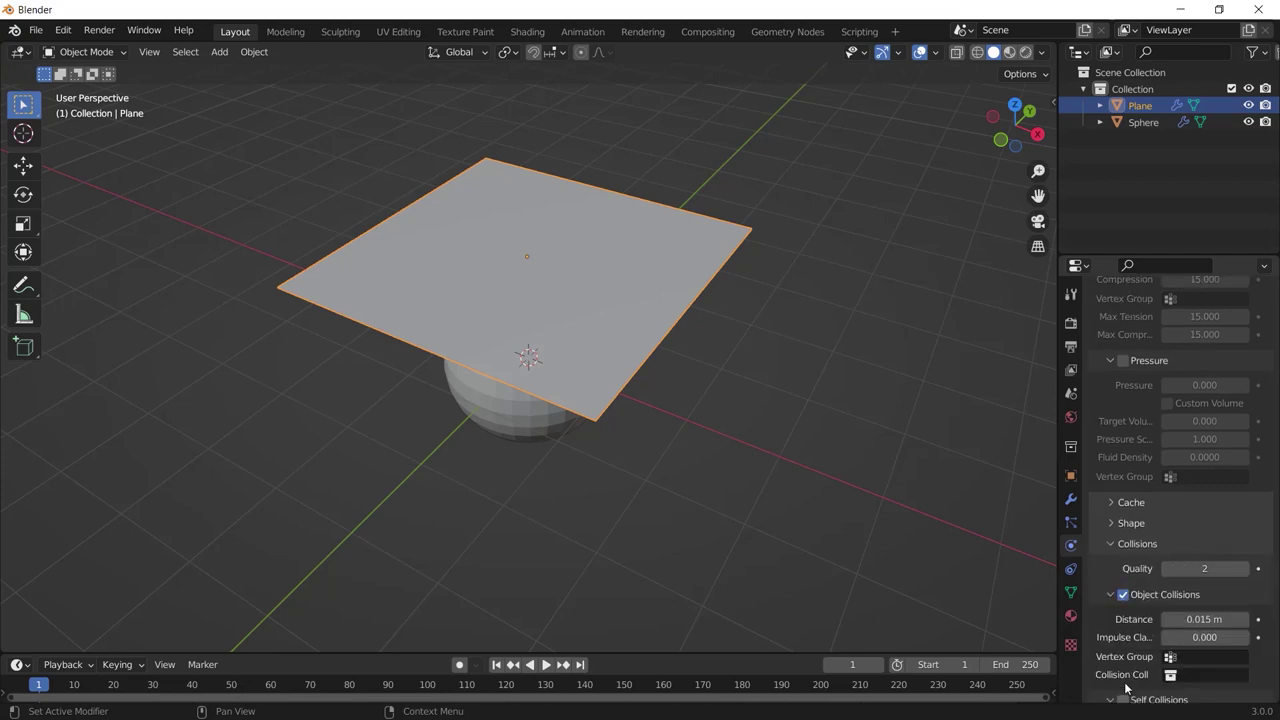
pyautogui.scroll(-2, 1126, 687)
pyautogui.click(1123, 647)
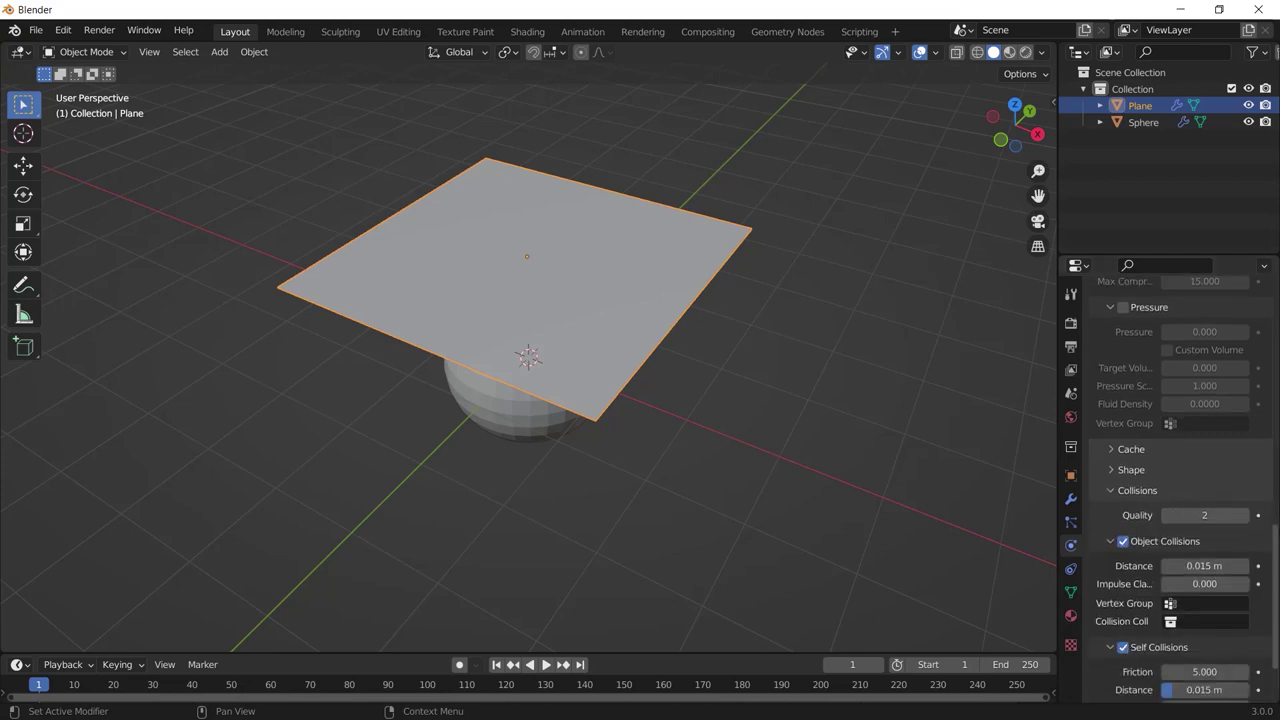
# - Set the cloth's vertex mass to 0.2 kg, air viscosity to 5, speed multiplier to 3 and quality steps to 7
pyautogui.scroll(20, 1196, 585)
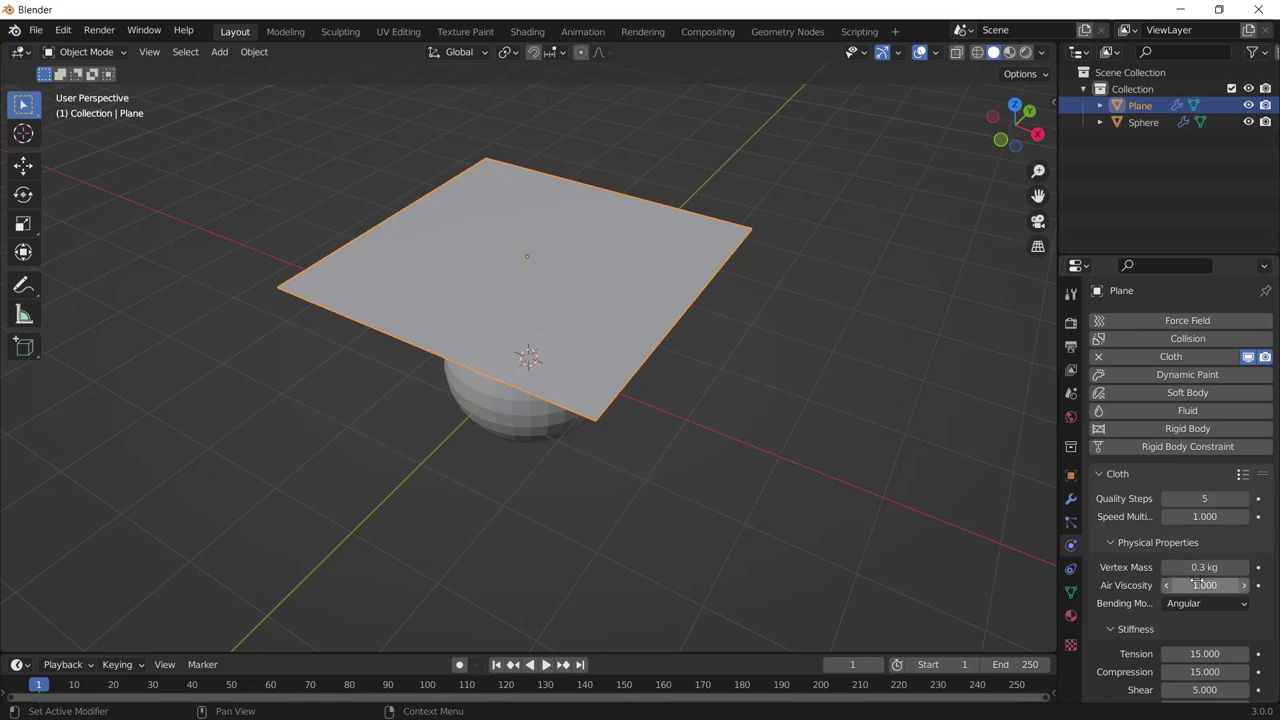
pyautogui.press('Return')
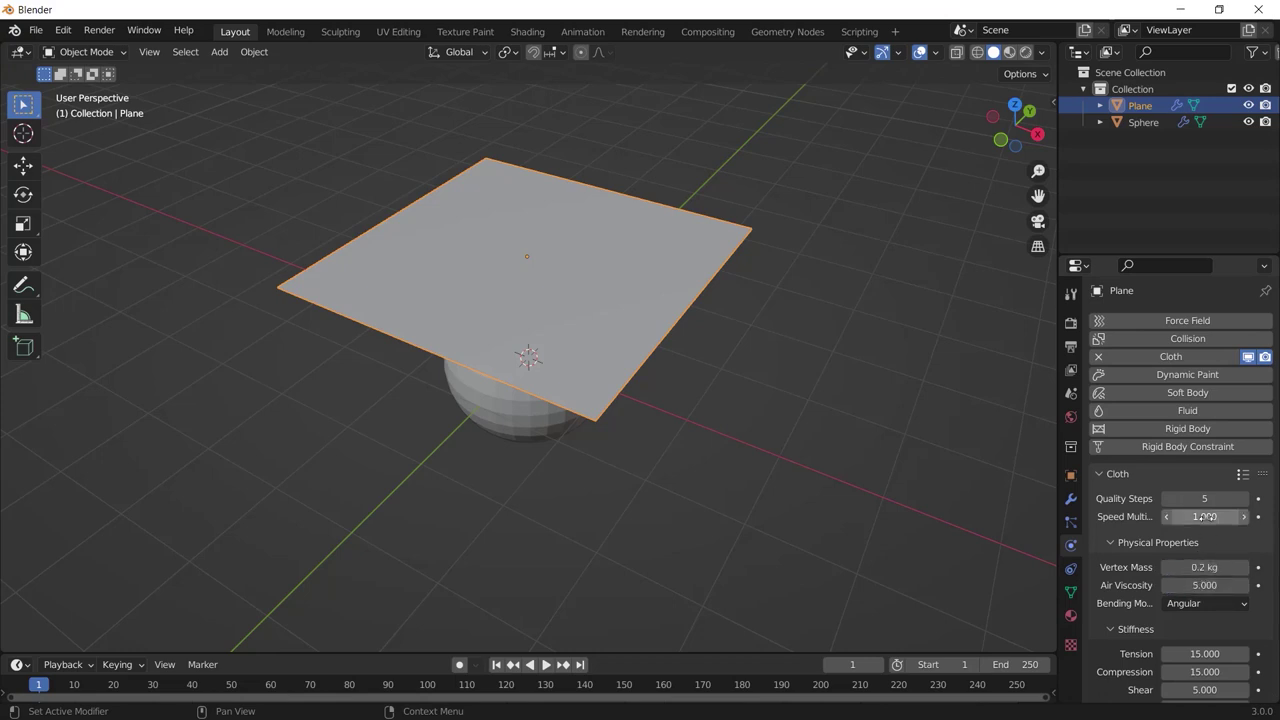
pyautogui.click(1205, 516)
pyautogui.press('Return')
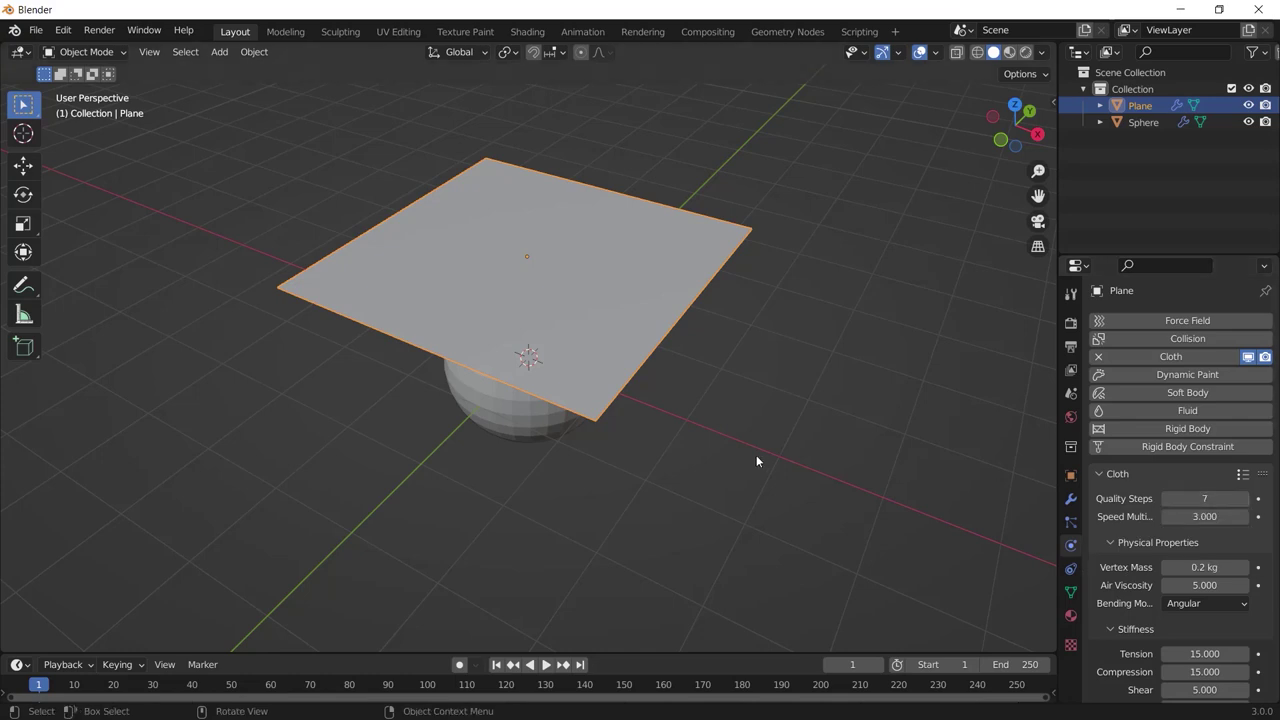
# - Run the cloth simulation, stop it at frame 18, and apply the plane's Cloth modifier
pyautogui.press('space')
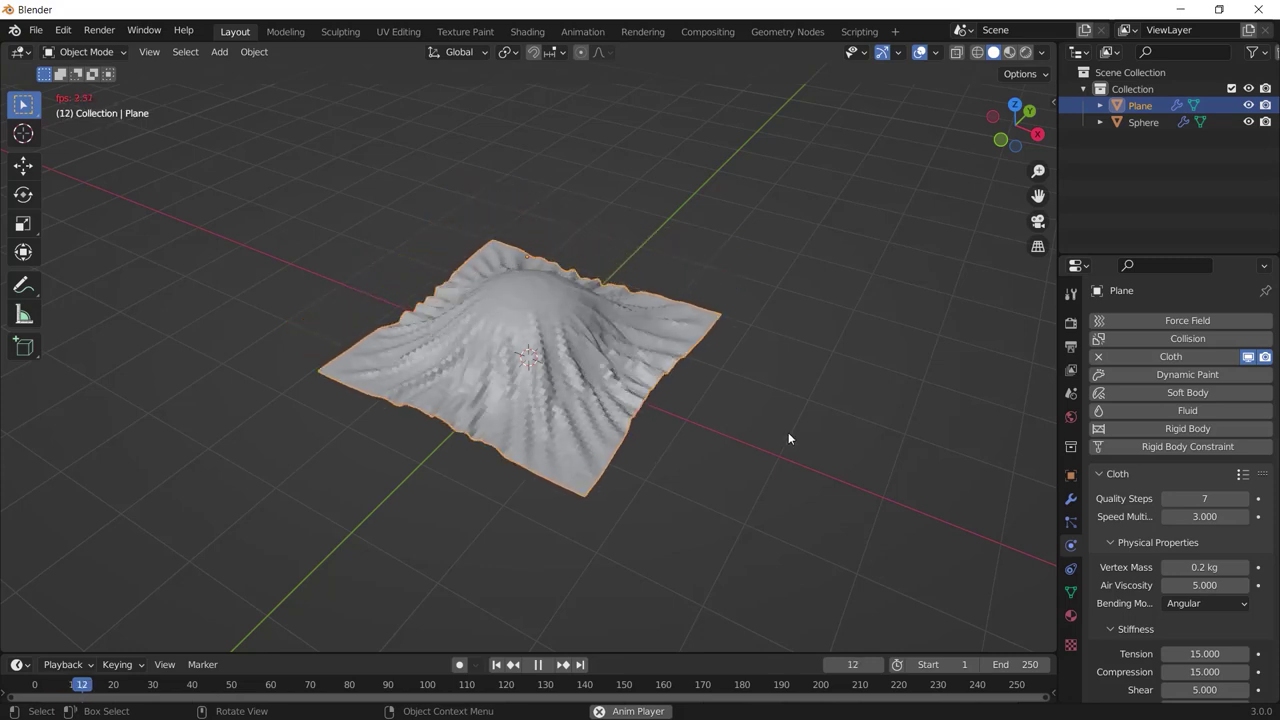
pyautogui.press('space')
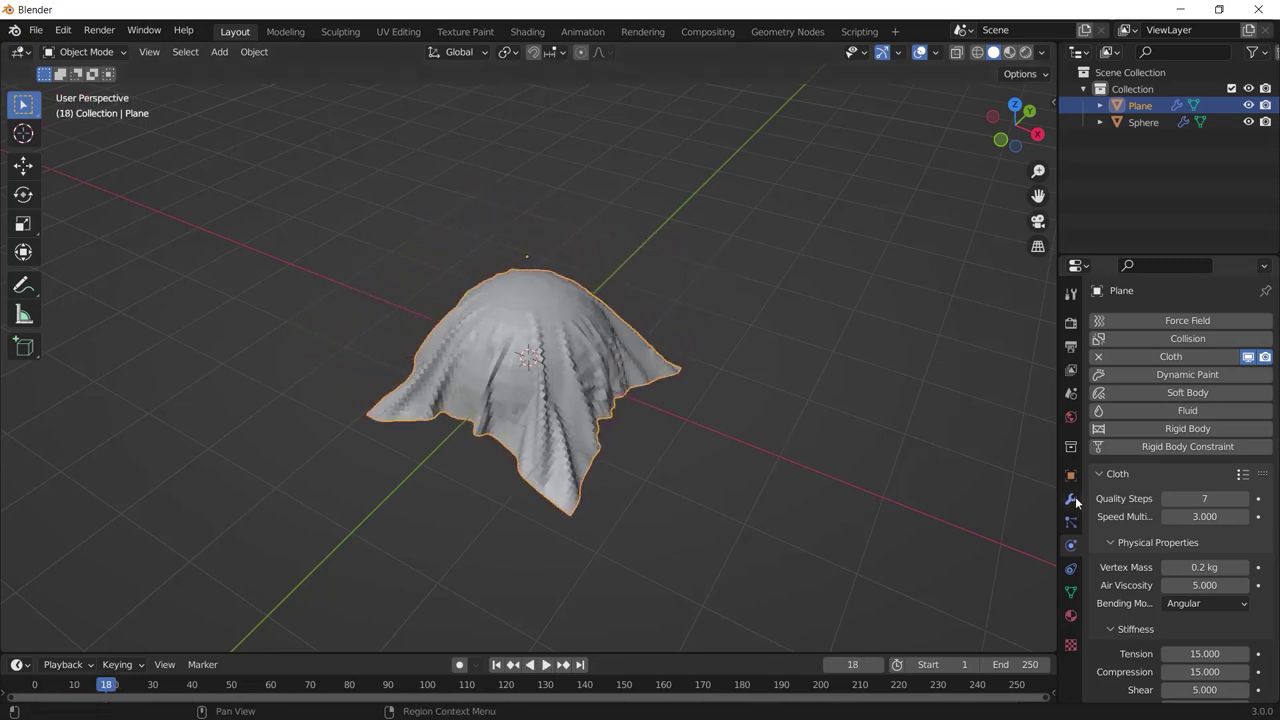
pyautogui.click(1071, 498)
pyautogui.click(1222, 348)
pyautogui.click(1190, 367)
# - Add a Subdivision Surface modifier to the draped cloth and delete the sphere underneath it
pyautogui.click(1130, 320)
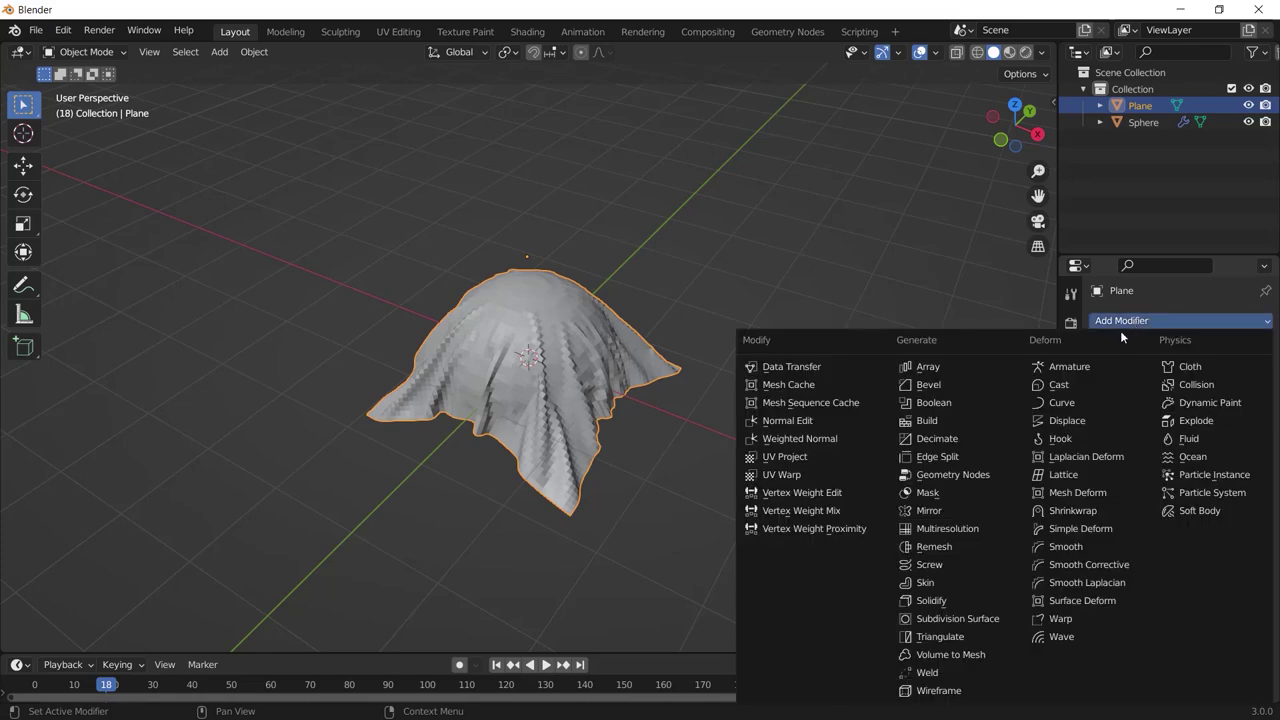
pyautogui.click(946, 621)
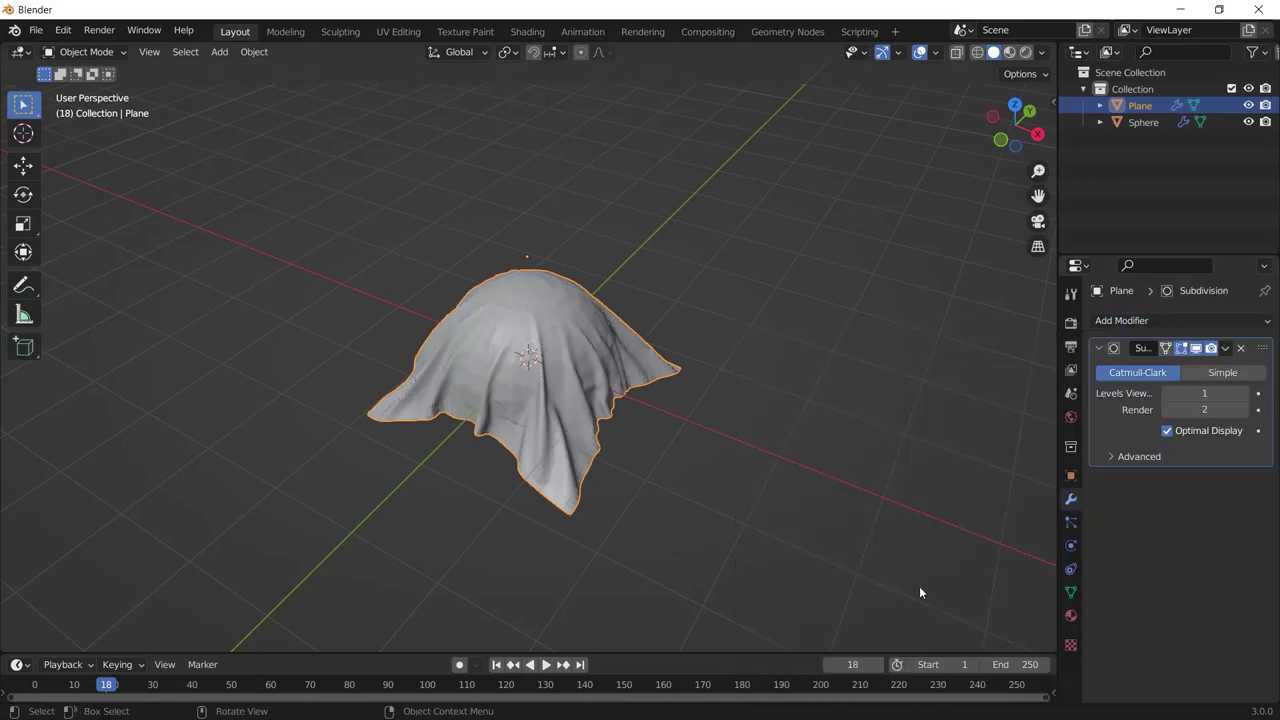
pyautogui.moveTo(705, 372); pyautogui.dragTo(606, 304, button='middle')
pyautogui.click(572, 398)
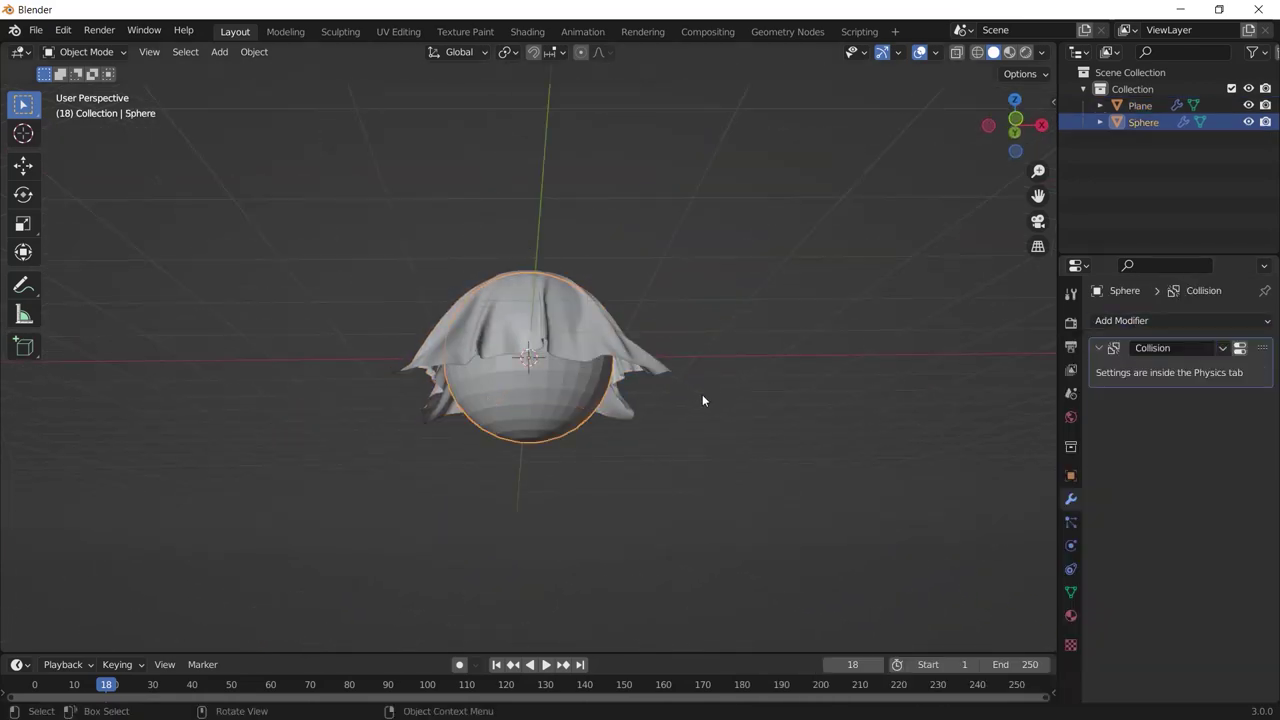
pyautogui.press('Delete')
# - Select the draped cloth and create a new material for it in the Shading workspace
pyautogui.moveTo(702, 400); pyautogui.dragTo(622, 320, button='middle')
pyautogui.click(612, 322)
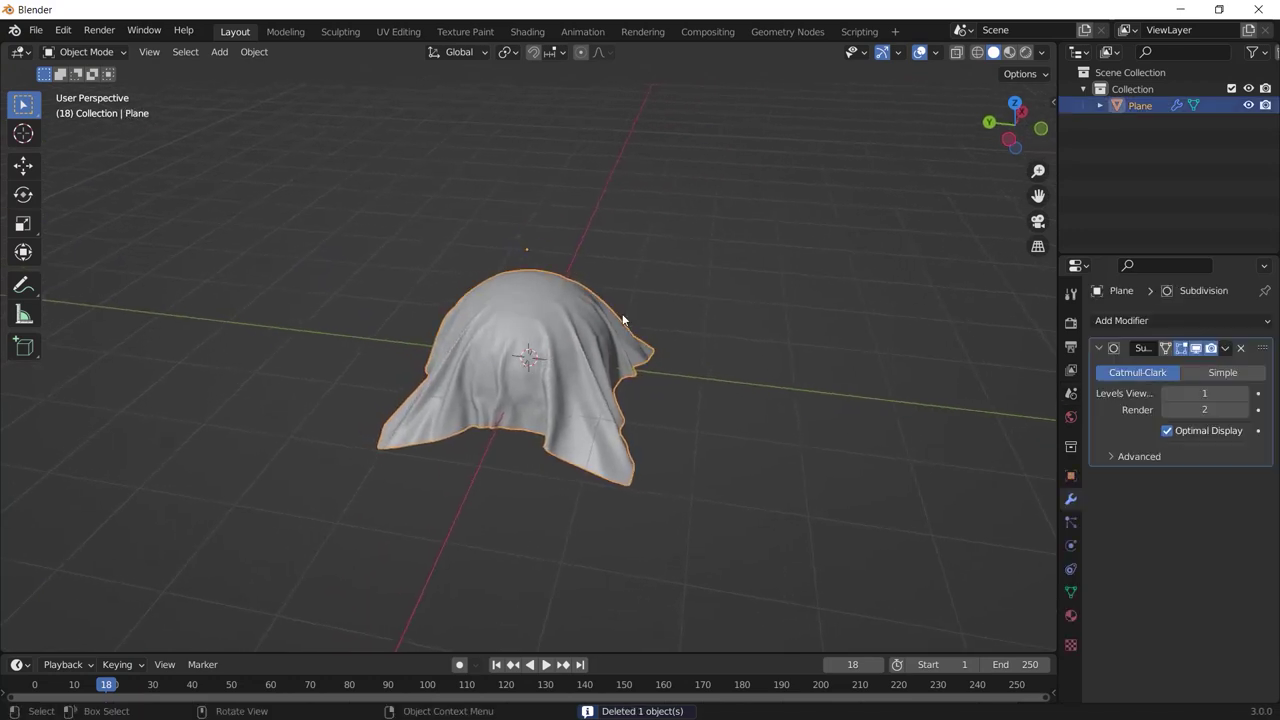
pyautogui.click(527, 32)
pyautogui.scroll(6, 665, 303)
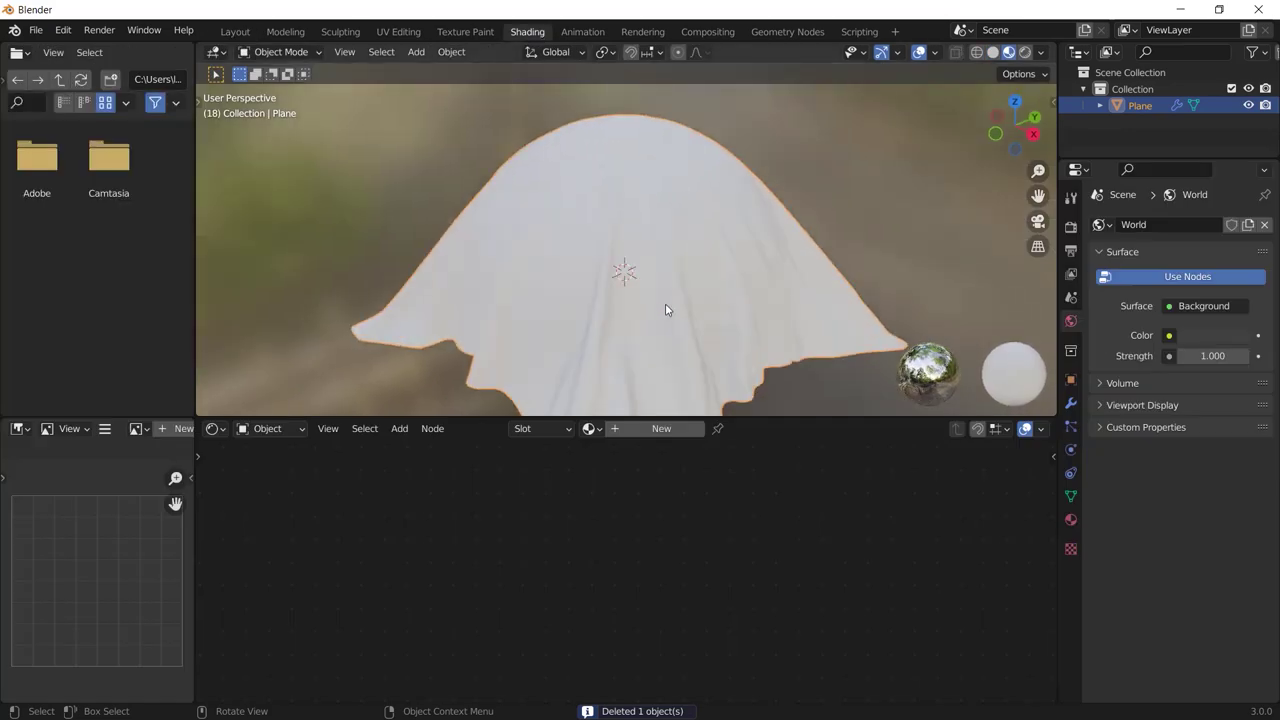
pyautogui.moveTo(665, 303); pyautogui.dragTo(746, 289, button='middle')
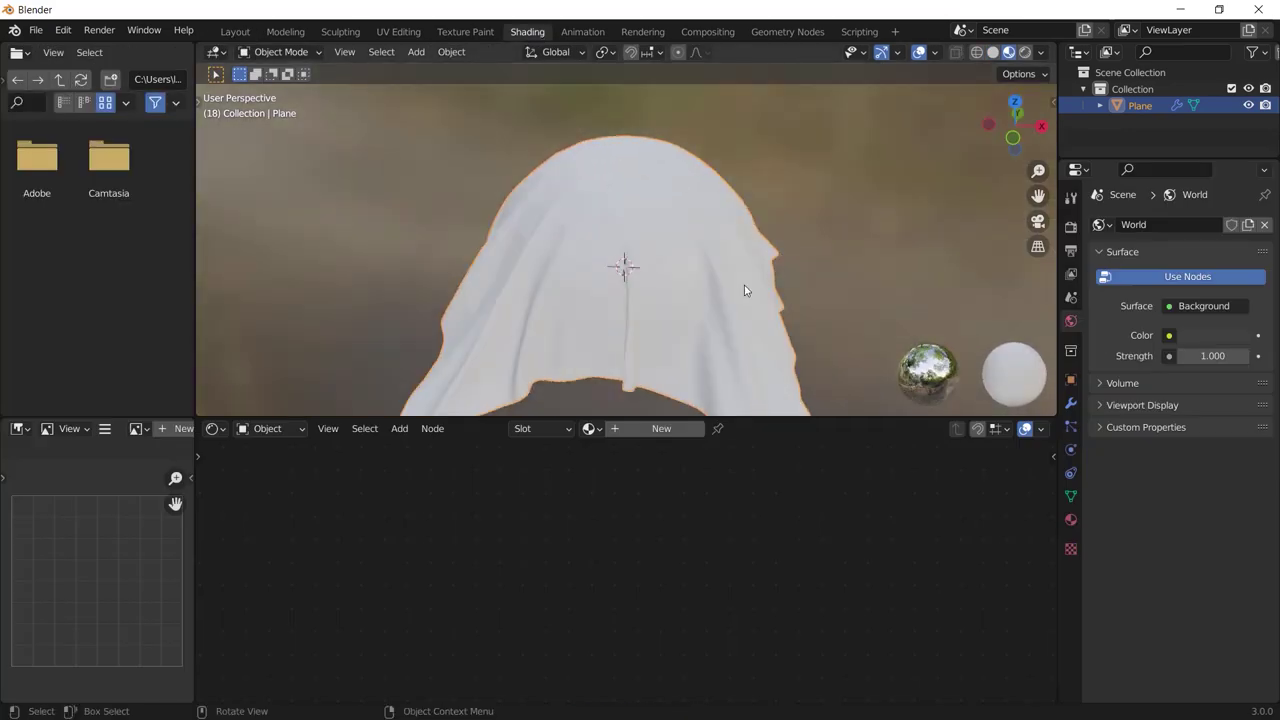
pyautogui.click(652, 430)
pyautogui.scroll(-5, 485, 513)
pyautogui.moveTo(423, 531); pyautogui.dragTo(521, 522, button='middle')
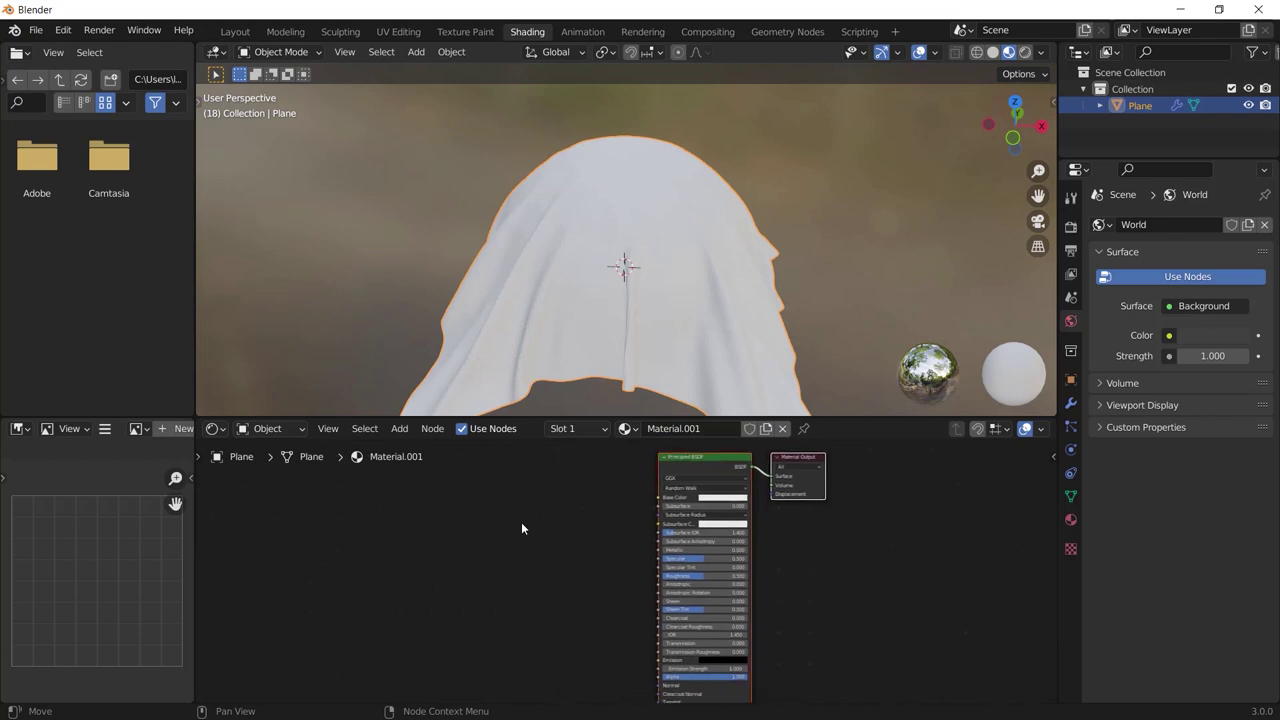
# - Add an Image Texture node beside the Principled BSDF in the cloth's material
pyautogui.hotkey('shift', 'a')
pyautogui.moveTo(487, 598)
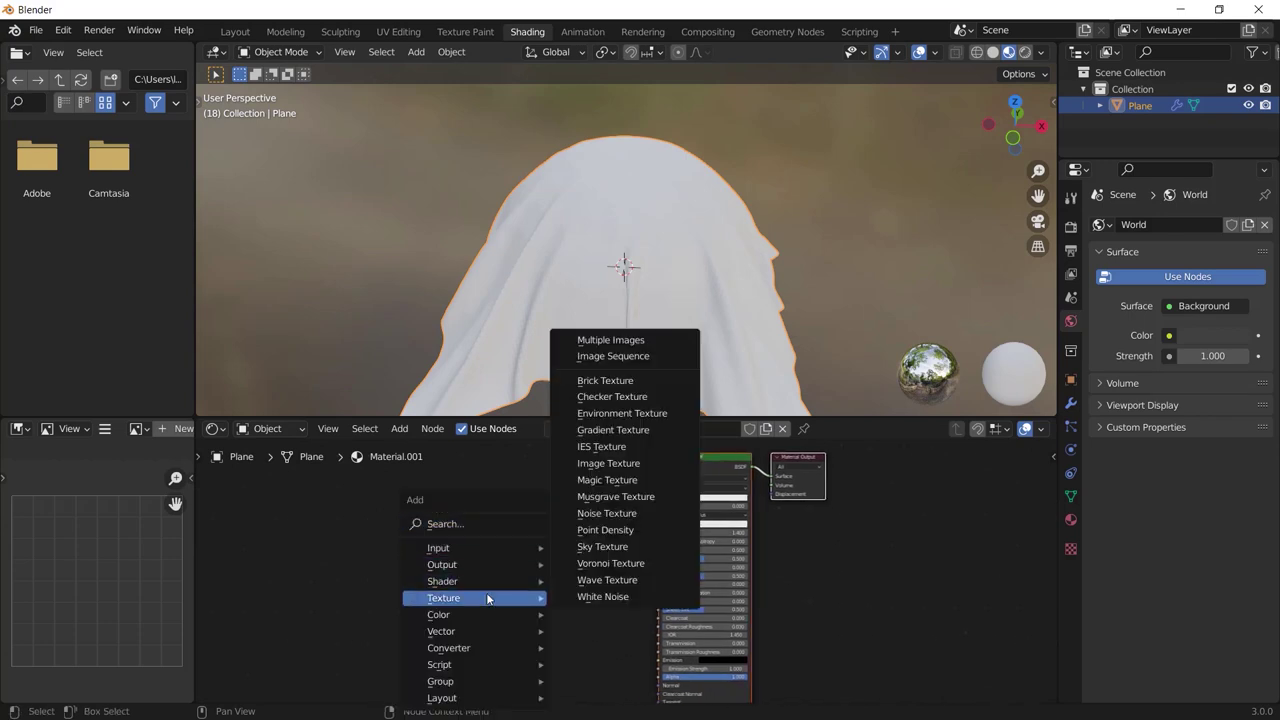
pyautogui.click(636, 463)
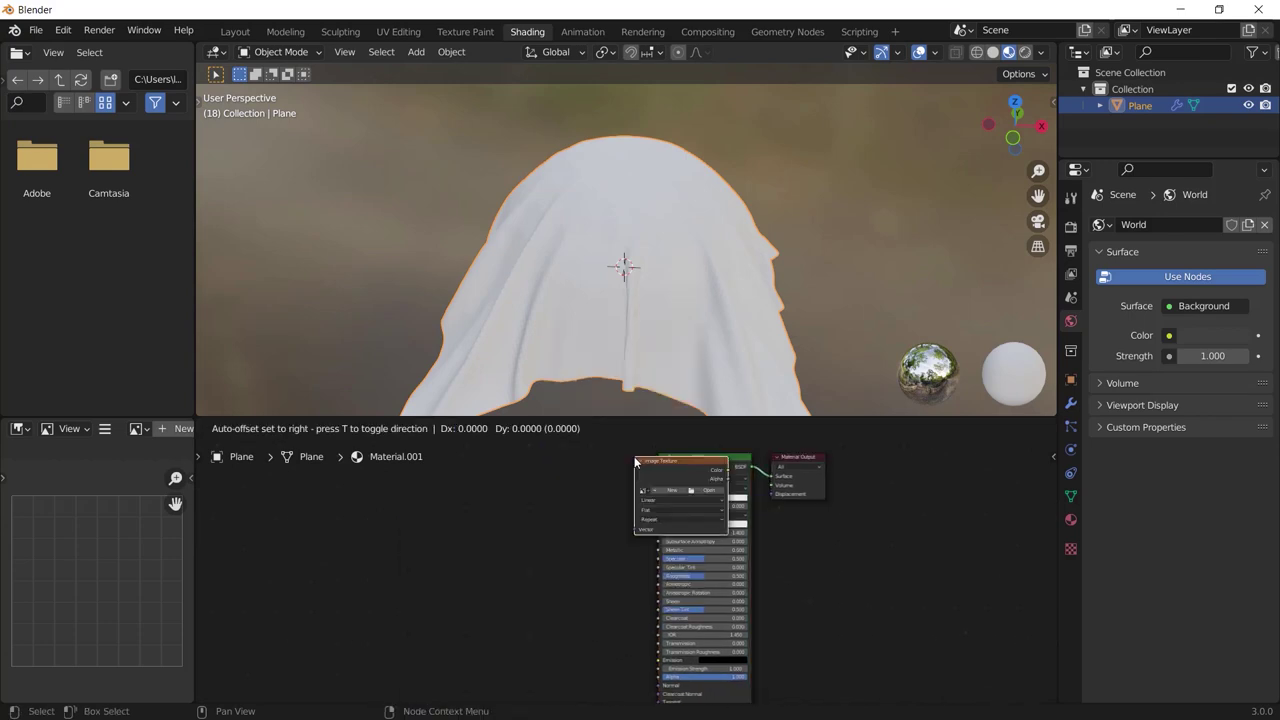
pyautogui.click(460, 500)
# - Load the image 2K.png from the Bandana.T folder into the Image Texture node
pyautogui.scroll(1, 517, 522)
pyautogui.click(514, 515)
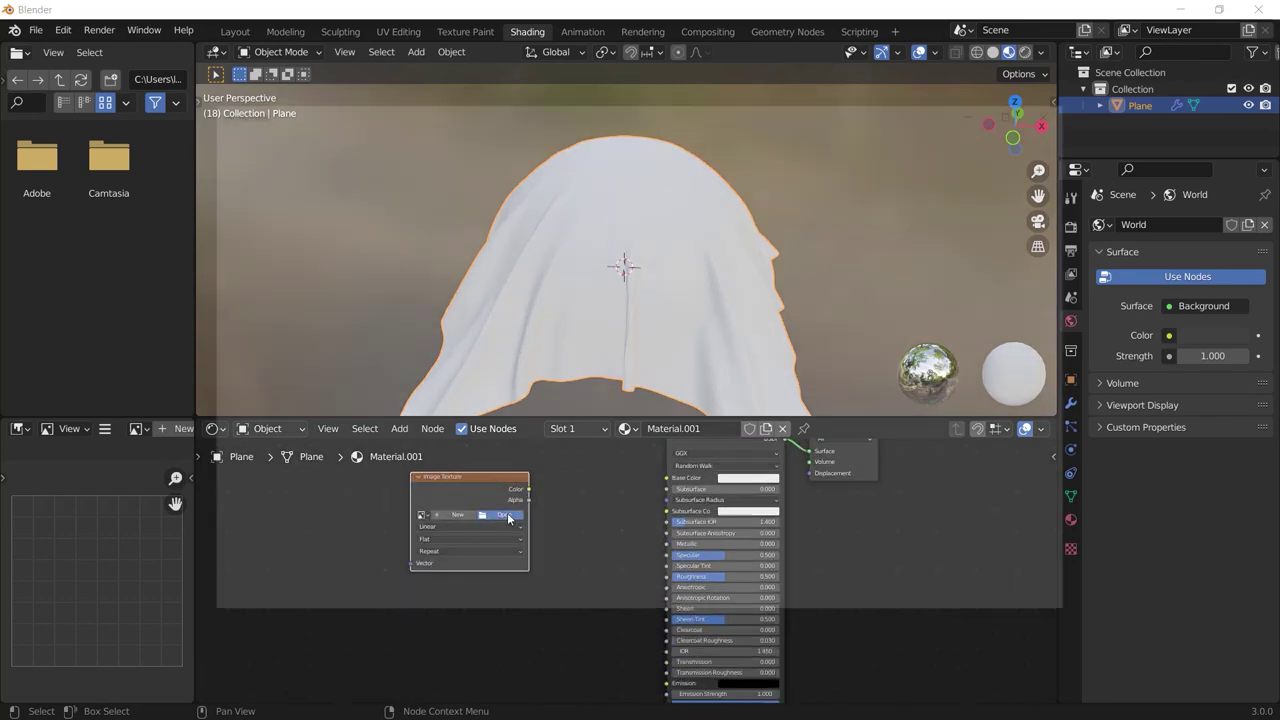
pyautogui.click(262, 498)
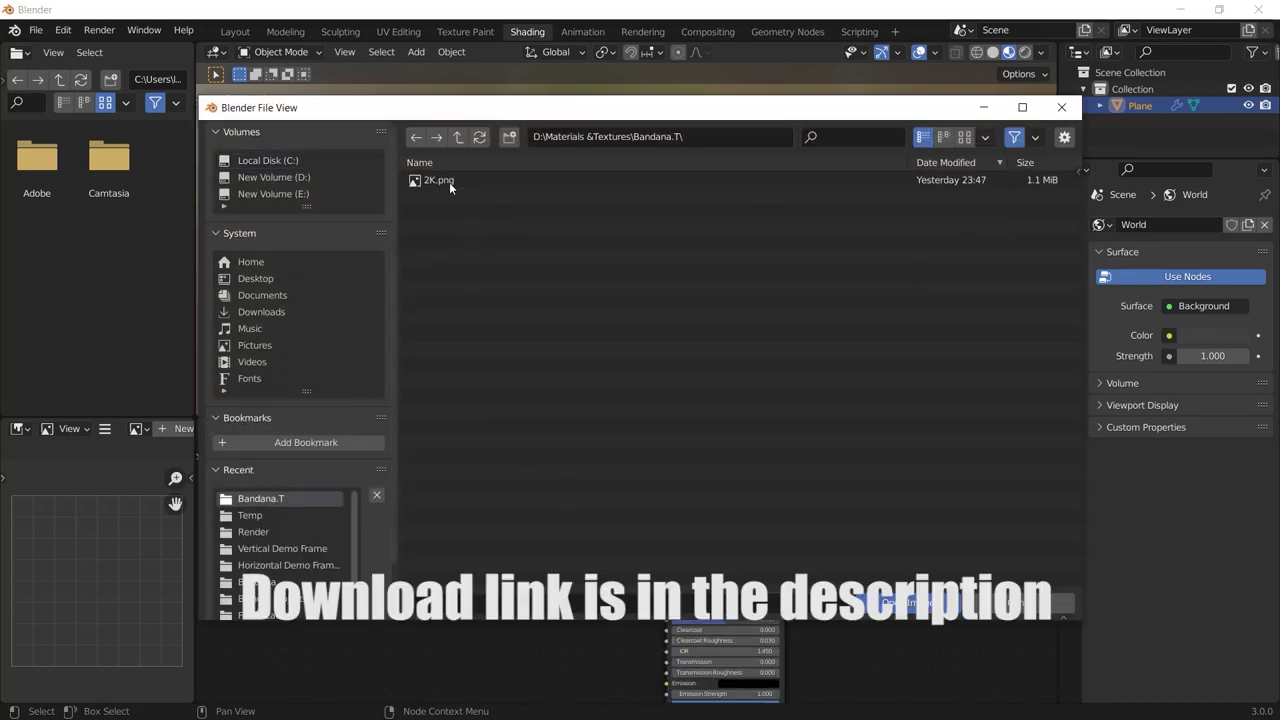
pyautogui.doubleClick(449, 181)
pyautogui.moveTo(545, 569); pyautogui.dragTo(571, 586, button='middle')
pyautogui.scroll(1, 611, 576)
pyautogui.scroll(-2, 567, 565)
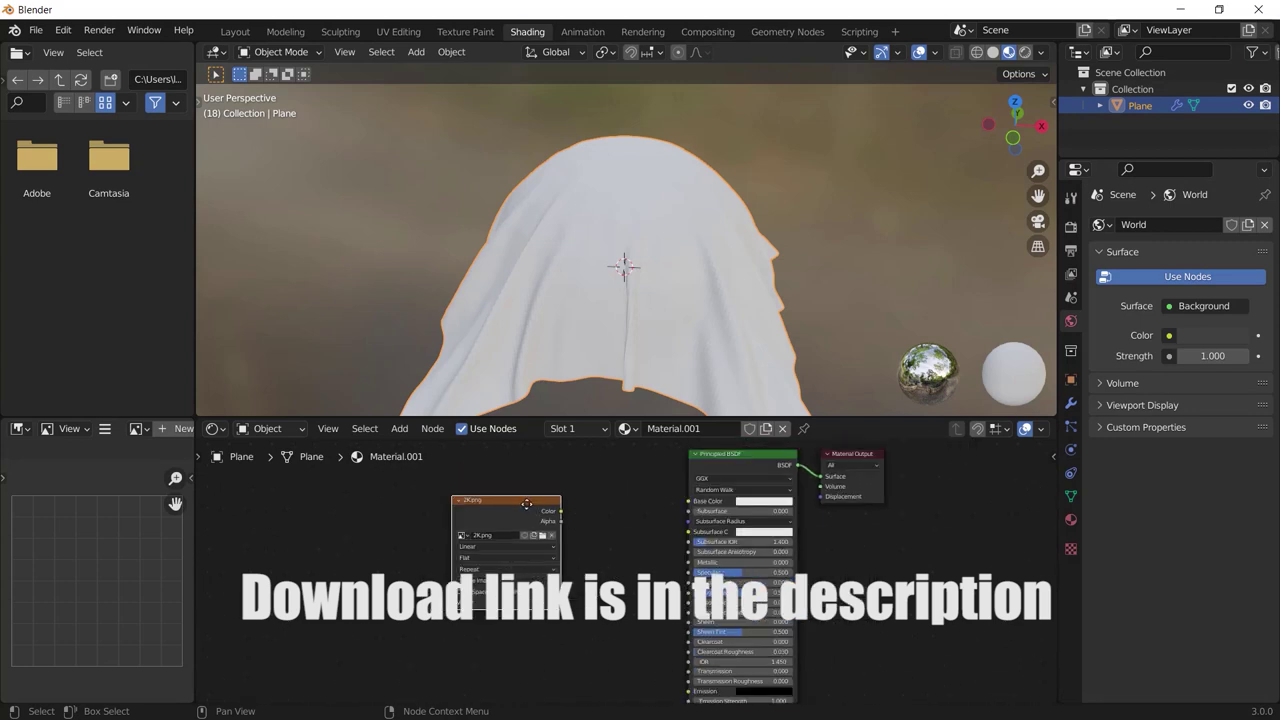
# - Connect the 2K.png texture's Color output to the Base Color of the Principled BSDF and check the pattern on the cloth
pyautogui.moveTo(557, 510); pyautogui.dragTo(590, 510)
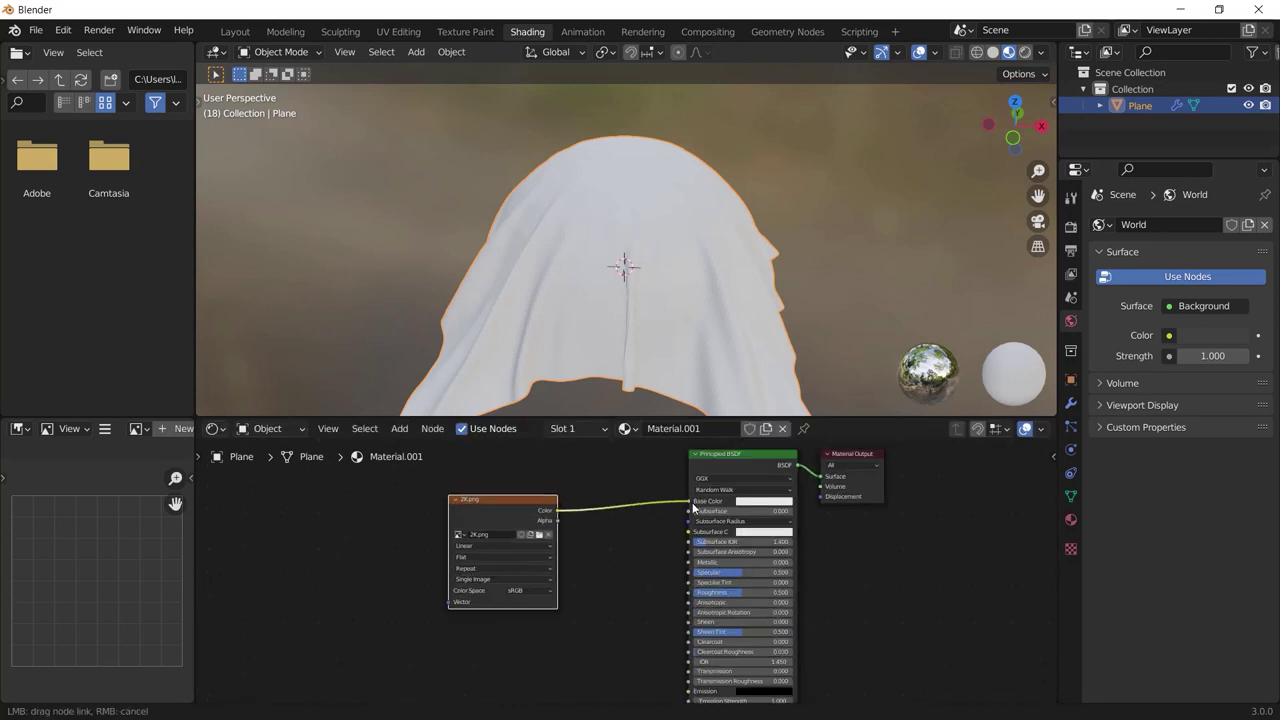
pyautogui.moveTo(693, 508); pyautogui.dragTo(690, 501)
pyautogui.moveTo(760, 300); pyautogui.dragTo(851, 316, button='middle')
pyautogui.rightClick(766, 253)
pyautogui.click(767, 254)
pyautogui.moveTo(708, 234); pyautogui.dragTo(776, 318, button='middle')
pyautogui.scroll(4, 777, 325)
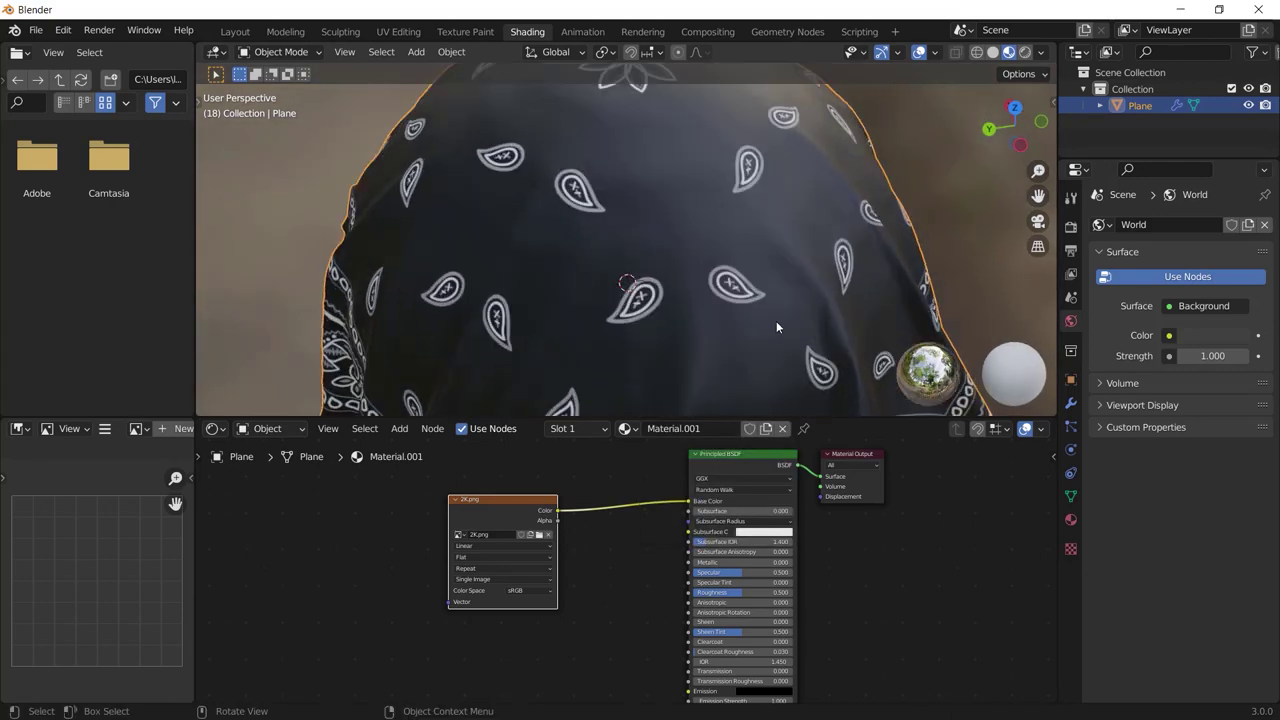
pyautogui.scroll(-5, 776, 326)
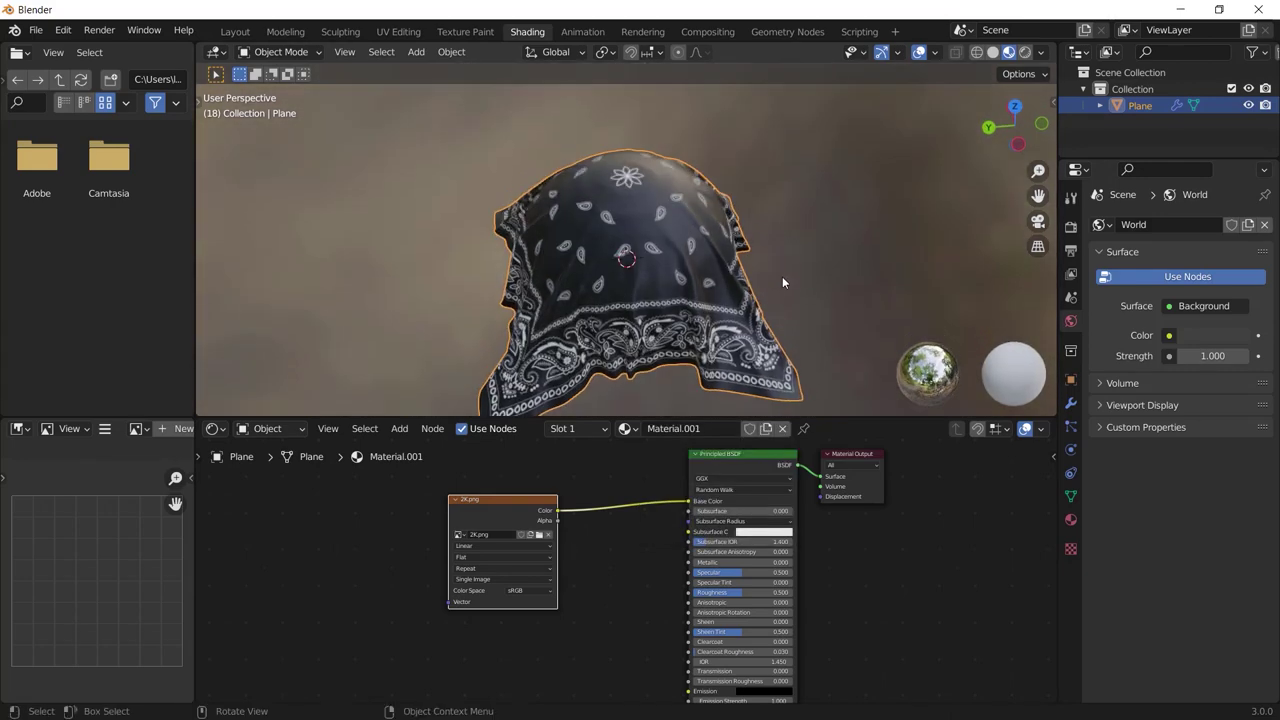
# - Unwrap the cloth's whole mesh in Edit Mode and return to Object Mode
pyautogui.press('Tab')
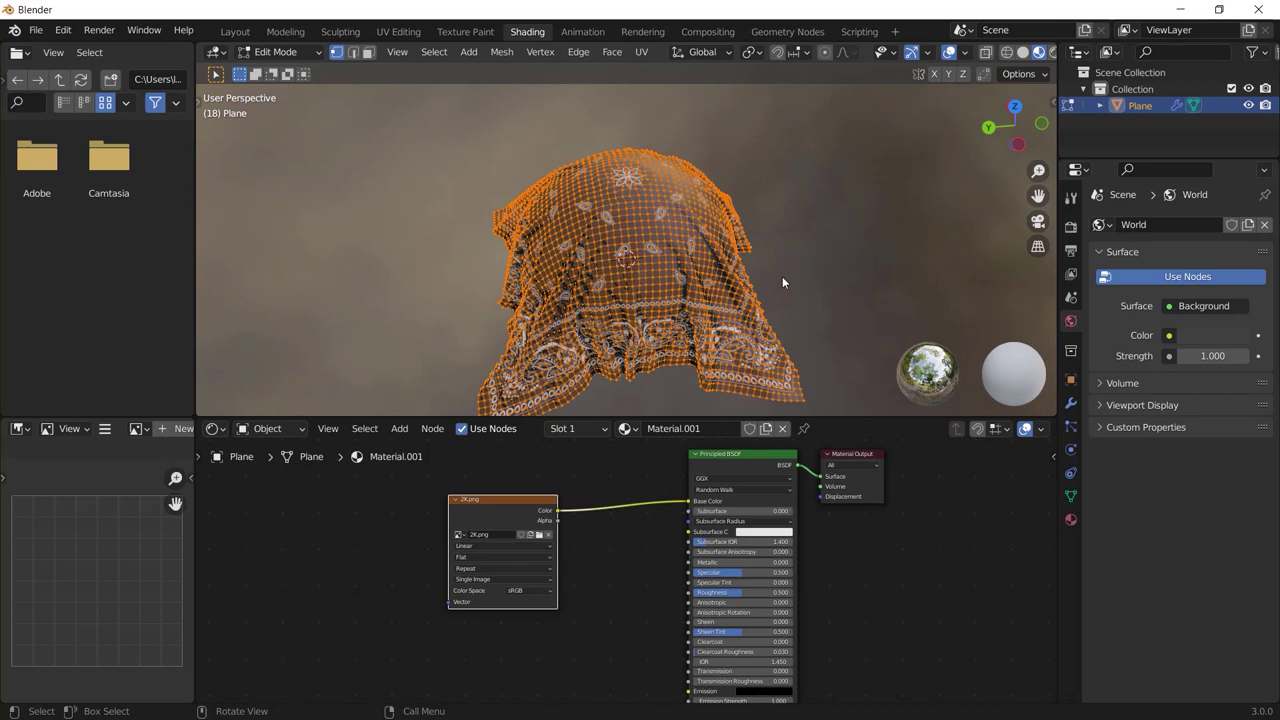
pyautogui.press('u')
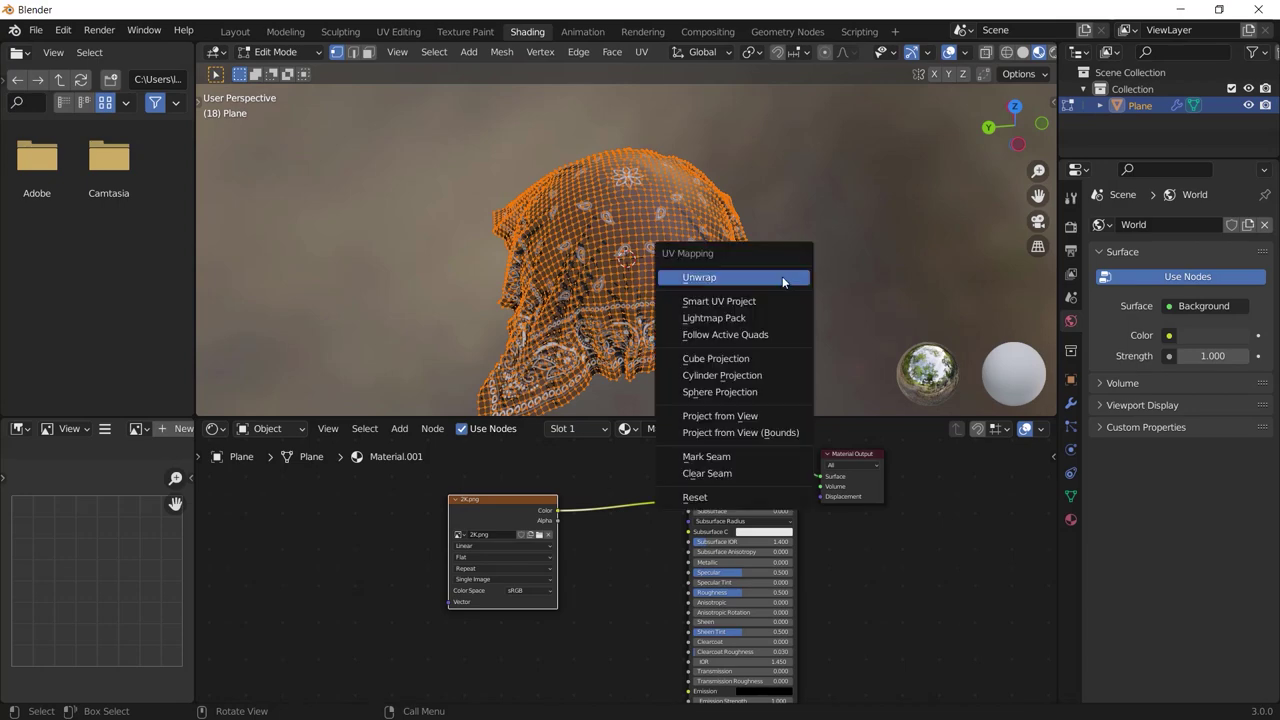
pyautogui.click(708, 278)
pyautogui.moveTo(708, 274); pyautogui.dragTo(790, 202, button='middle')
pyautogui.press('Tab')
# - Set the Principled BSDF's Roughness to 0.9 and its Sheen to 1
pyautogui.moveTo(730, 591); pyautogui.dragTo(677, 565, button='middle')
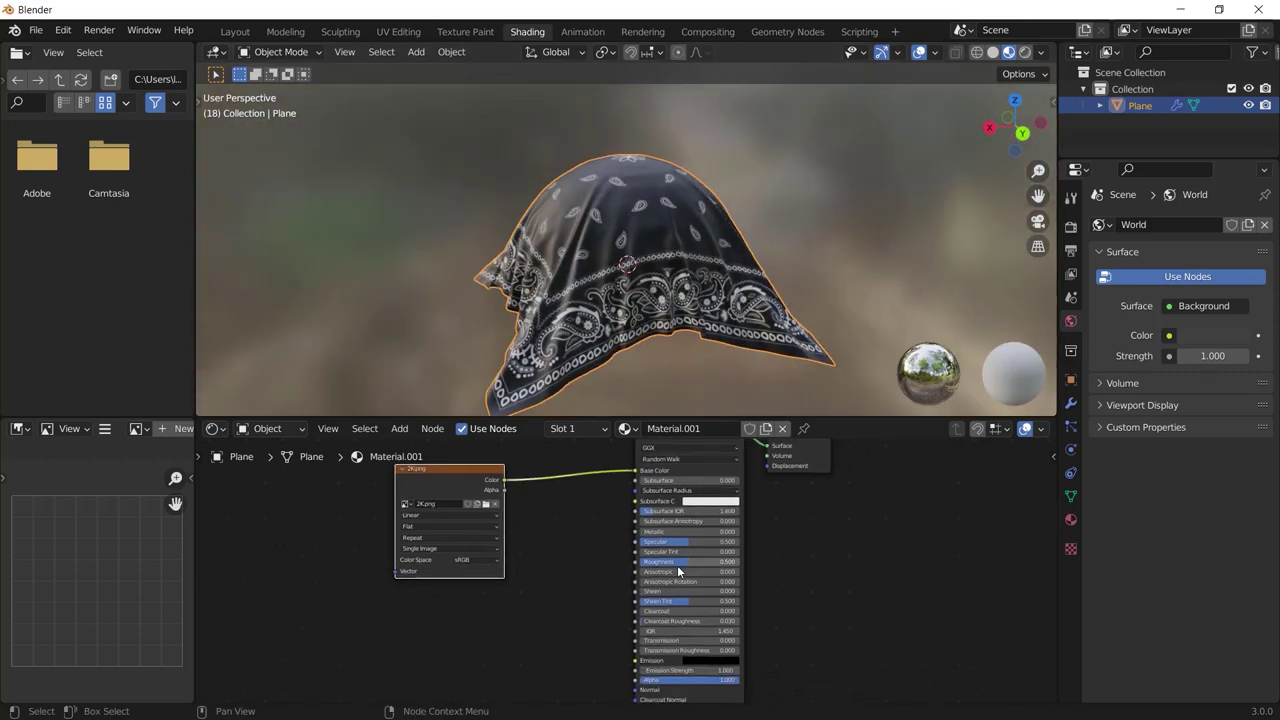
pyautogui.click(677, 561)
pyautogui.write('0.9')
pyautogui.press('Return')
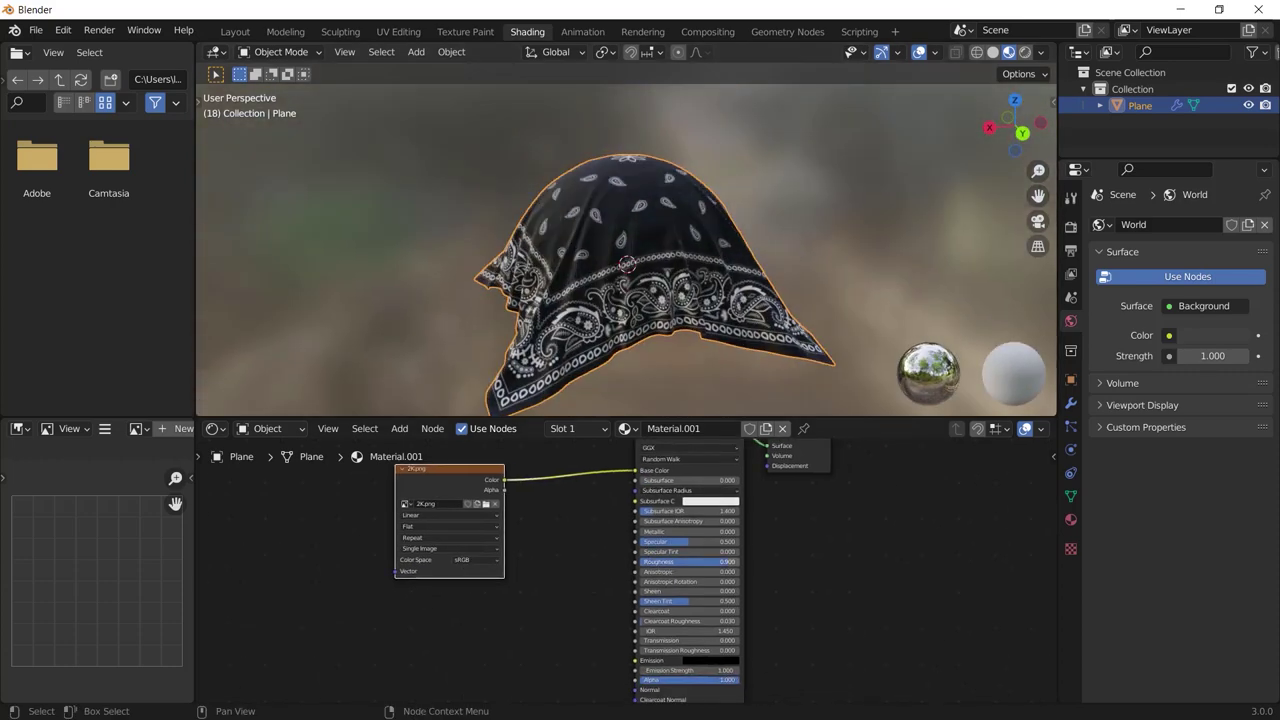
pyautogui.scroll(2, 677, 560)
pyautogui.moveTo(683, 605); pyautogui.dragTo(780, 605)
pyautogui.moveTo(500, 224); pyautogui.dragTo(651, 246, button='middle')
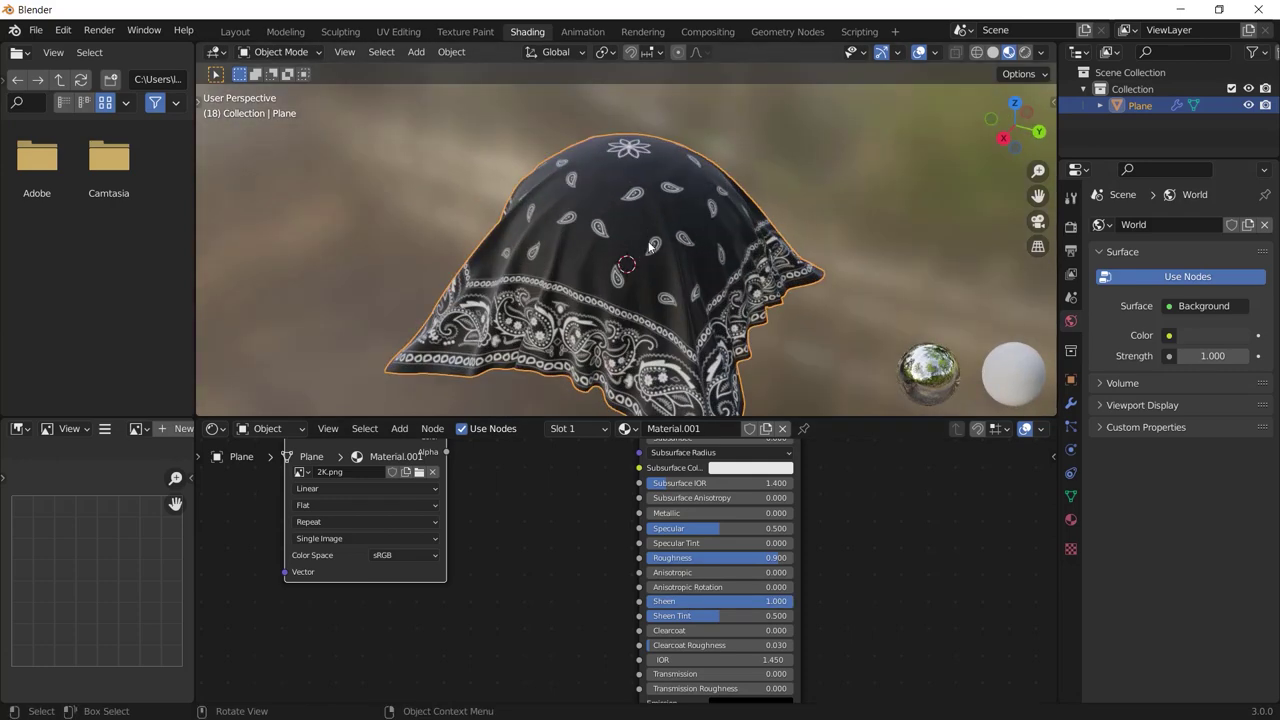
# - Add a Wave Texture node below the image texture and preview its Color output on the cloth
pyautogui.moveTo(586, 368); pyautogui.dragTo(452, 397, button='middle')
pyautogui.scroll(-4, 602, 606)
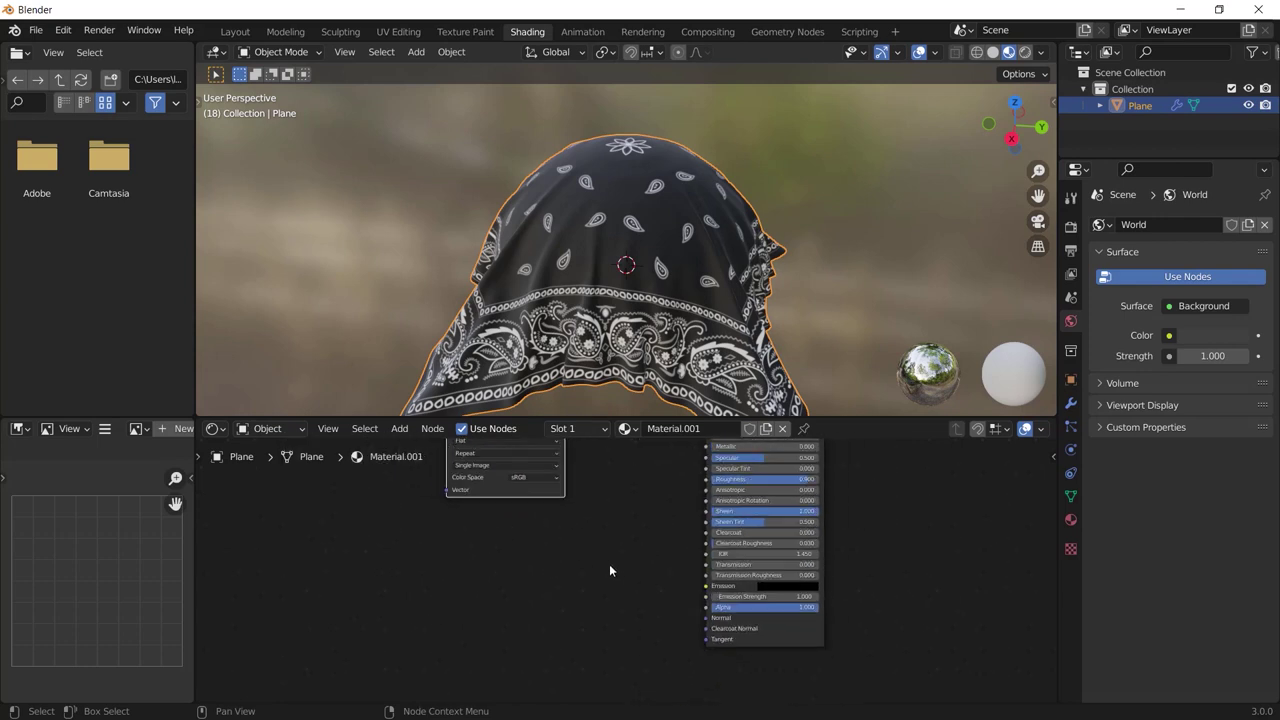
pyautogui.hotkey('shift', 'a')
pyautogui.moveTo(547, 564)
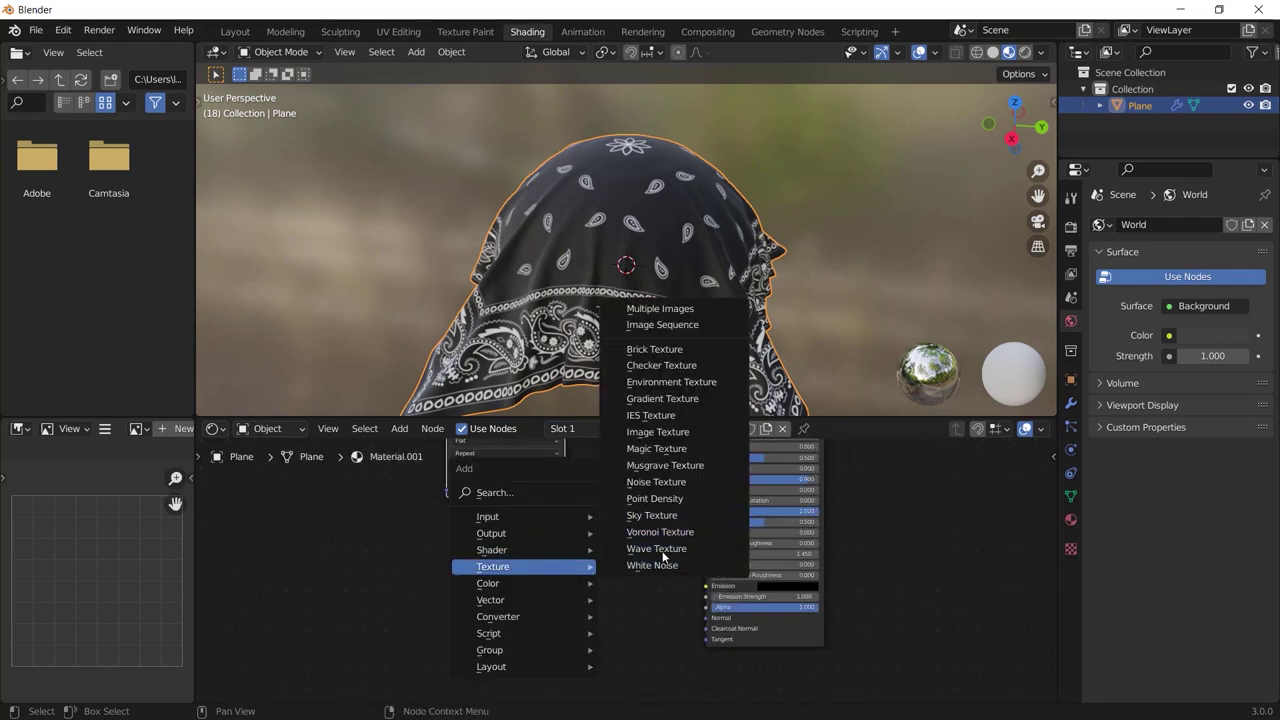
pyautogui.click(656, 548)
pyautogui.click(611, 556)
pyautogui.moveTo(611, 556); pyautogui.dragTo(694, 543, button='middle')
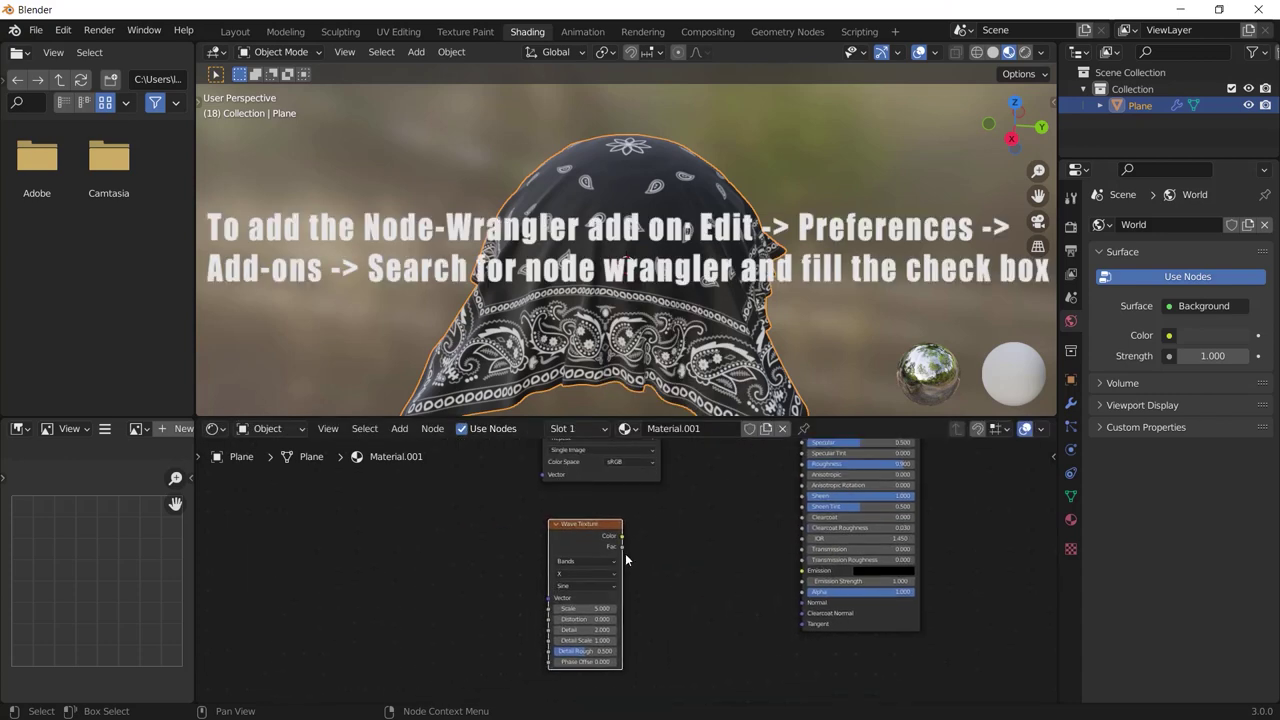
pyautogui.press('ctrl')
pyautogui.keyDown('ctrl'); pyautogui.keyDown('shift'); pyautogui.click(590, 541); pyautogui.keyUp('shift'); pyautogui.keyUp('ctrl')
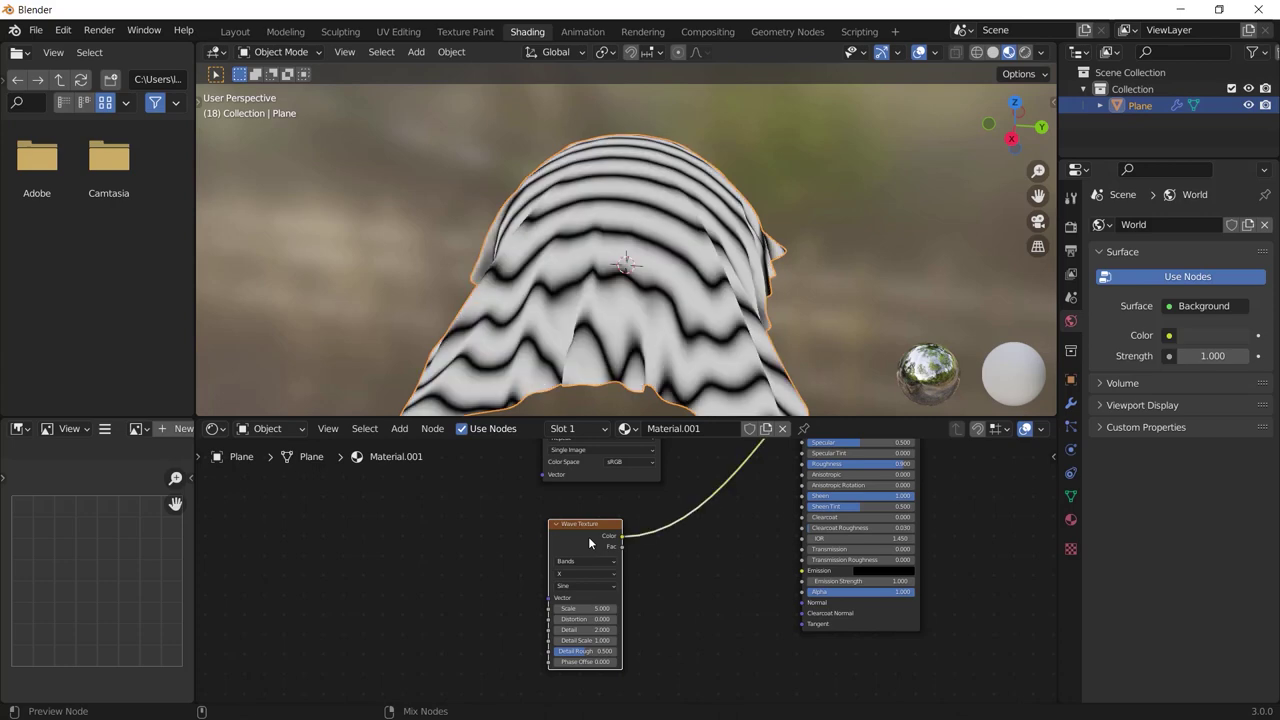
pyautogui.moveTo(651, 328); pyautogui.dragTo(766, 322, button='middle')
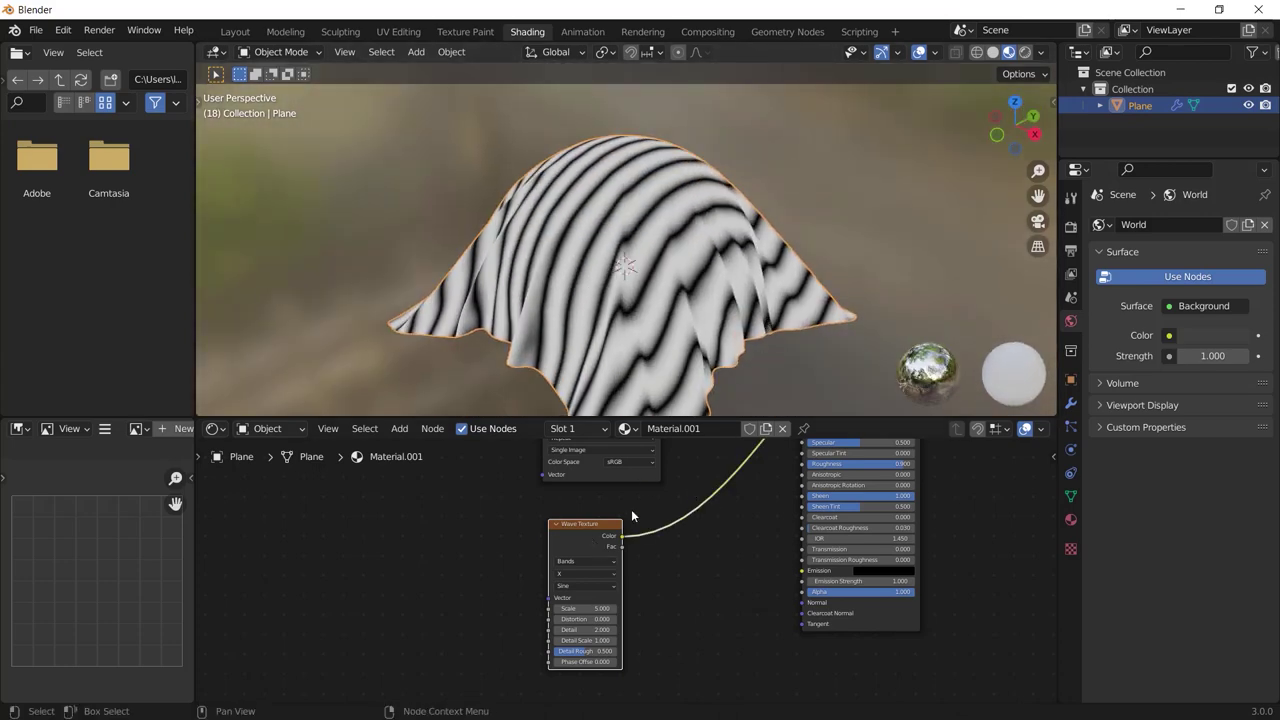
# - Add Texture Coordinate and Mapping nodes to the Wave Texture and feed the UV output into the Mapping node's Vector
pyautogui.moveTo(631, 509); pyautogui.dragTo(630, 530, button='middle')
pyautogui.hotkey('ctrl', 't')
pyautogui.moveTo(377, 607); pyautogui.dragTo(494, 546, button='middle')
pyautogui.scroll(2, 512, 532)
pyautogui.moveTo(484, 517); pyautogui.dragTo(523, 514)
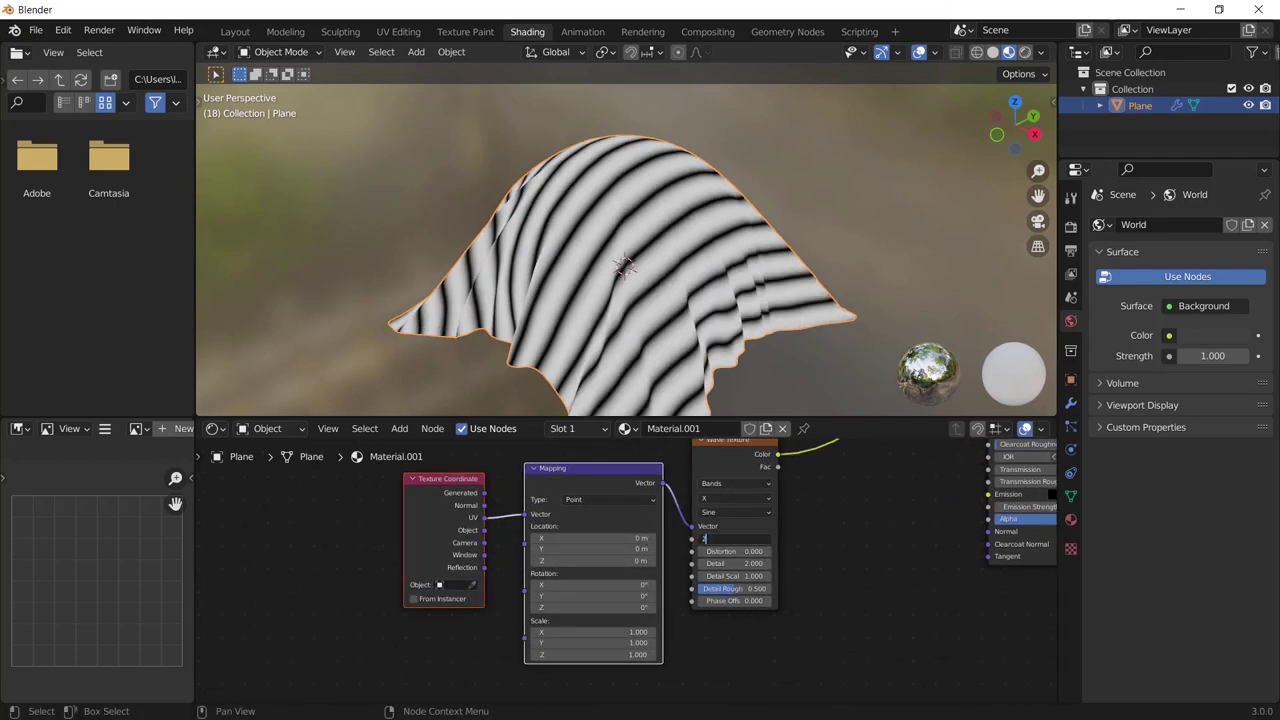
# - Set the Wave Texture's Scale to 20 and the Mapping node's X, Y and Z scale to 5
pyautogui.press('Return')
pyautogui.scroll(4, 610, 616)
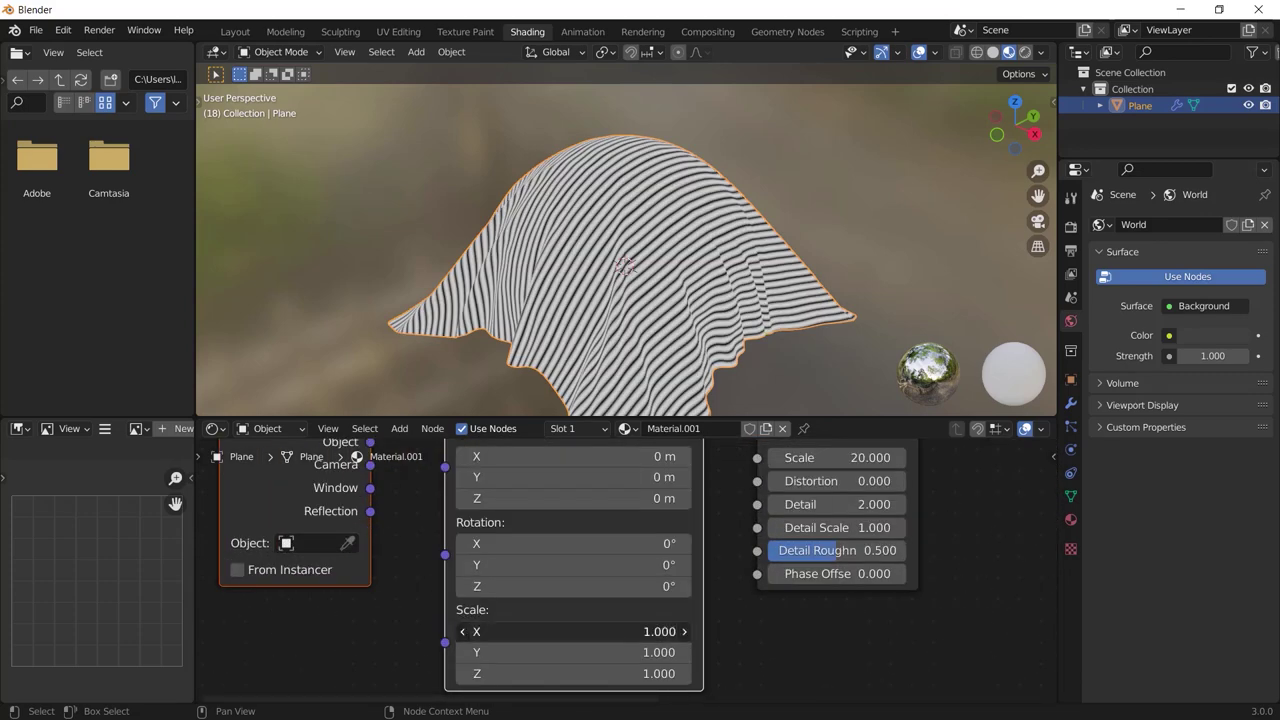
pyautogui.moveTo(600, 632); pyautogui.dragTo(600, 674)
pyautogui.write('5')
pyautogui.press('Return')
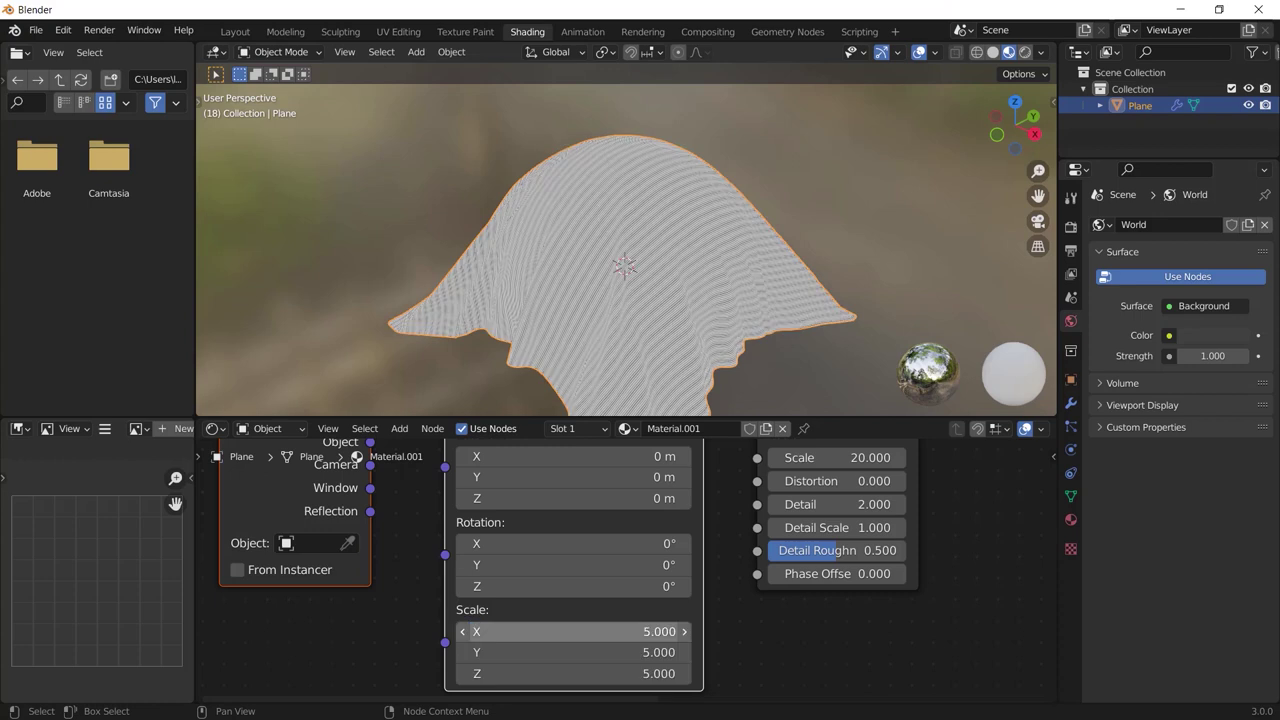
pyautogui.scroll(-2, 660, 555)
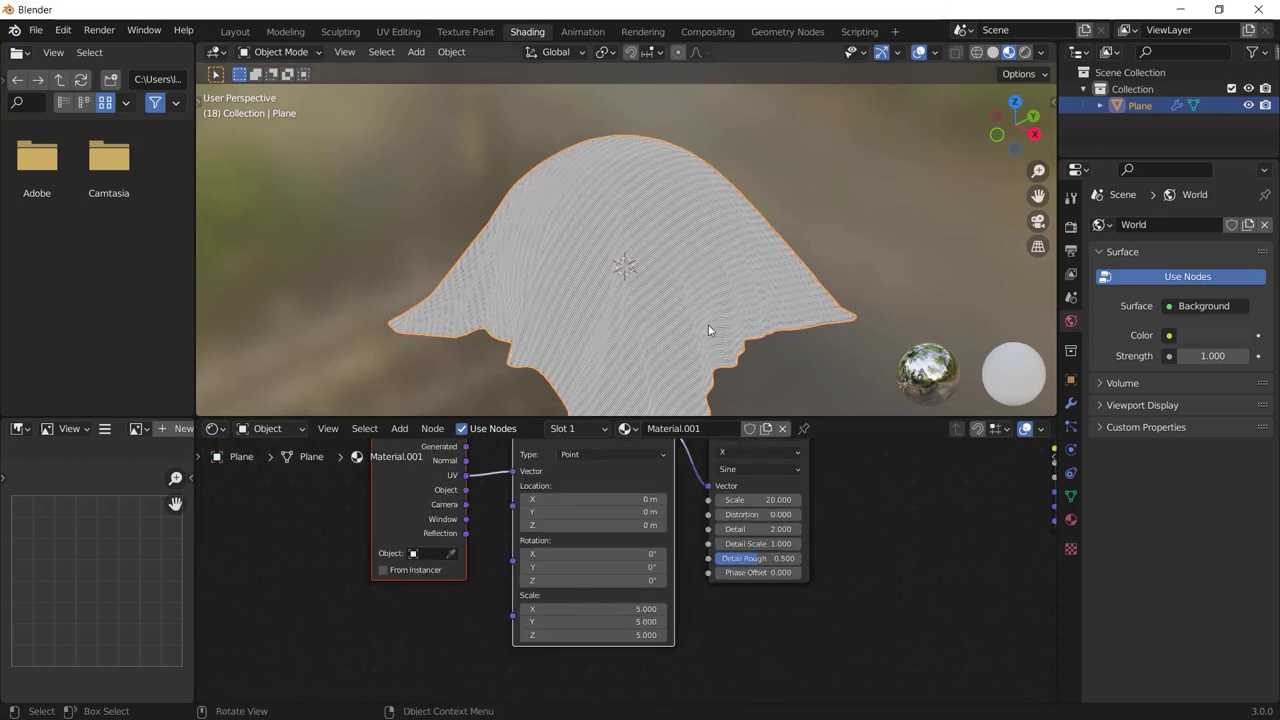
pyautogui.moveTo(726, 313); pyautogui.dragTo(763, 325, button='middle')
# - Duplicate the Mapping and Wave Texture nodes with their UV link, placing the copies below the originals, and reposition the Texture Coordinate node
pyautogui.moveTo(791, 581); pyautogui.dragTo(792, 569, button='middle')
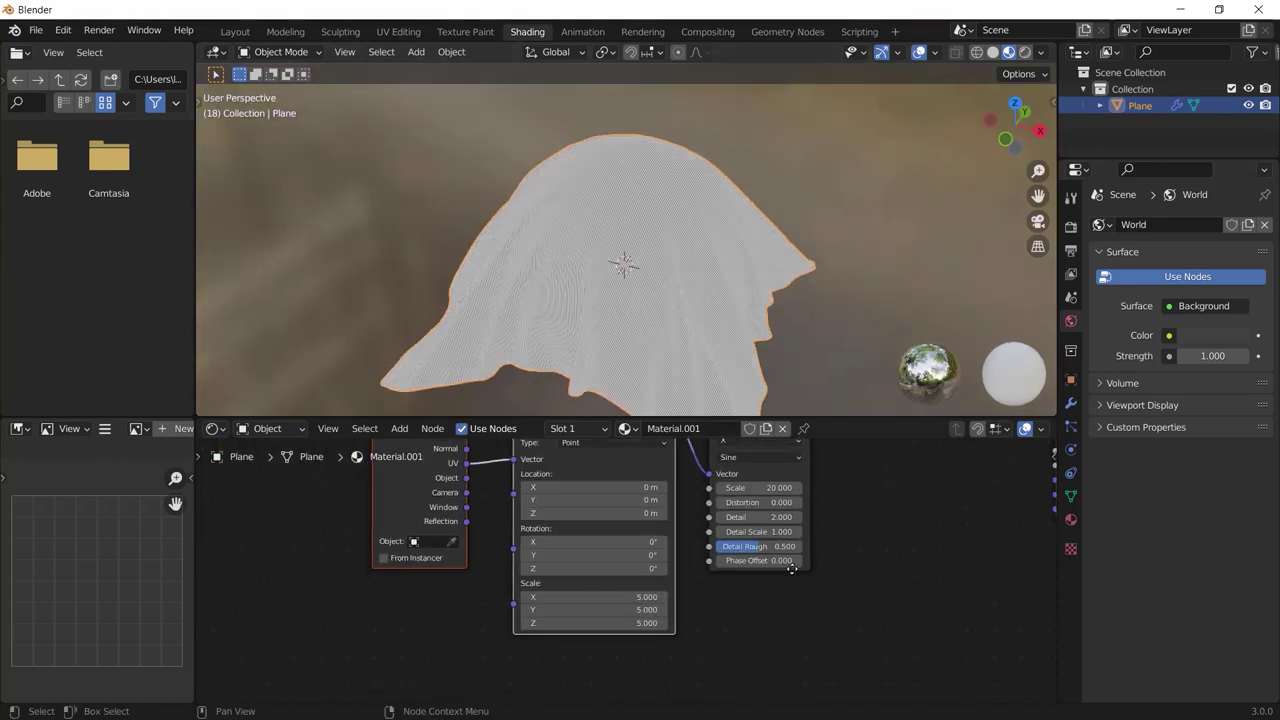
pyautogui.scroll(-1, 779, 490)
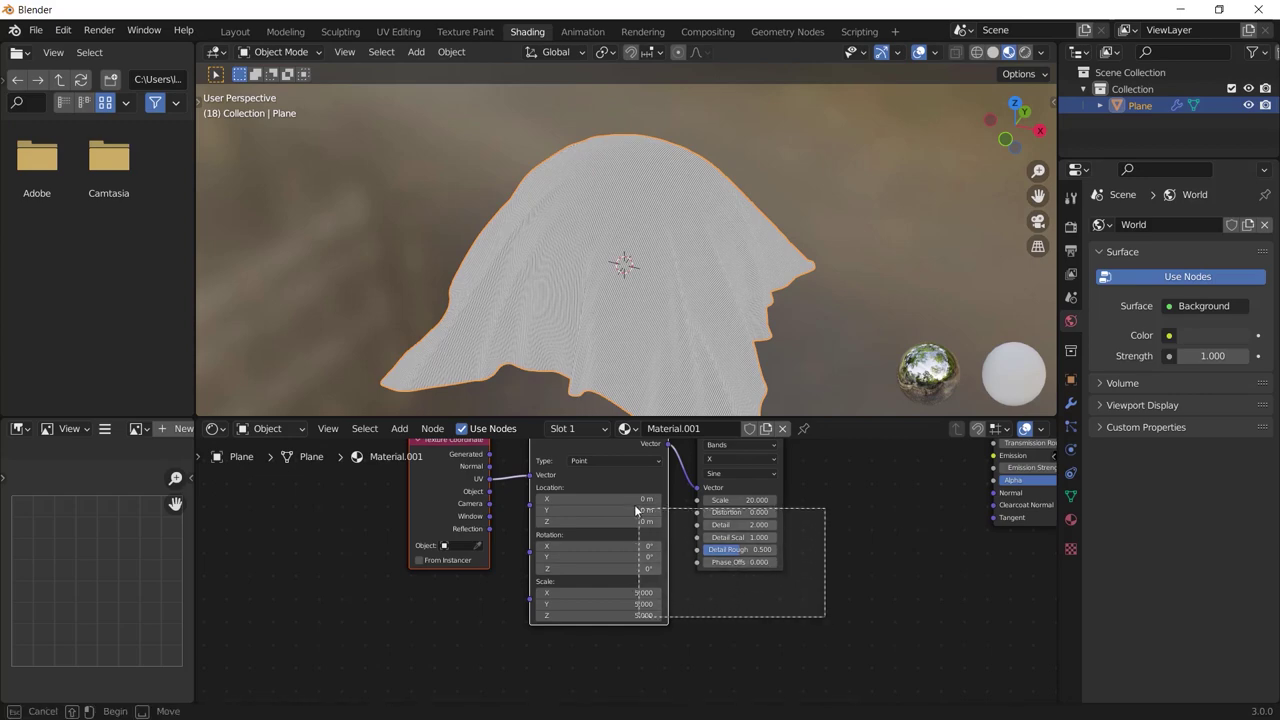
pyautogui.scroll(-1, 762, 525)
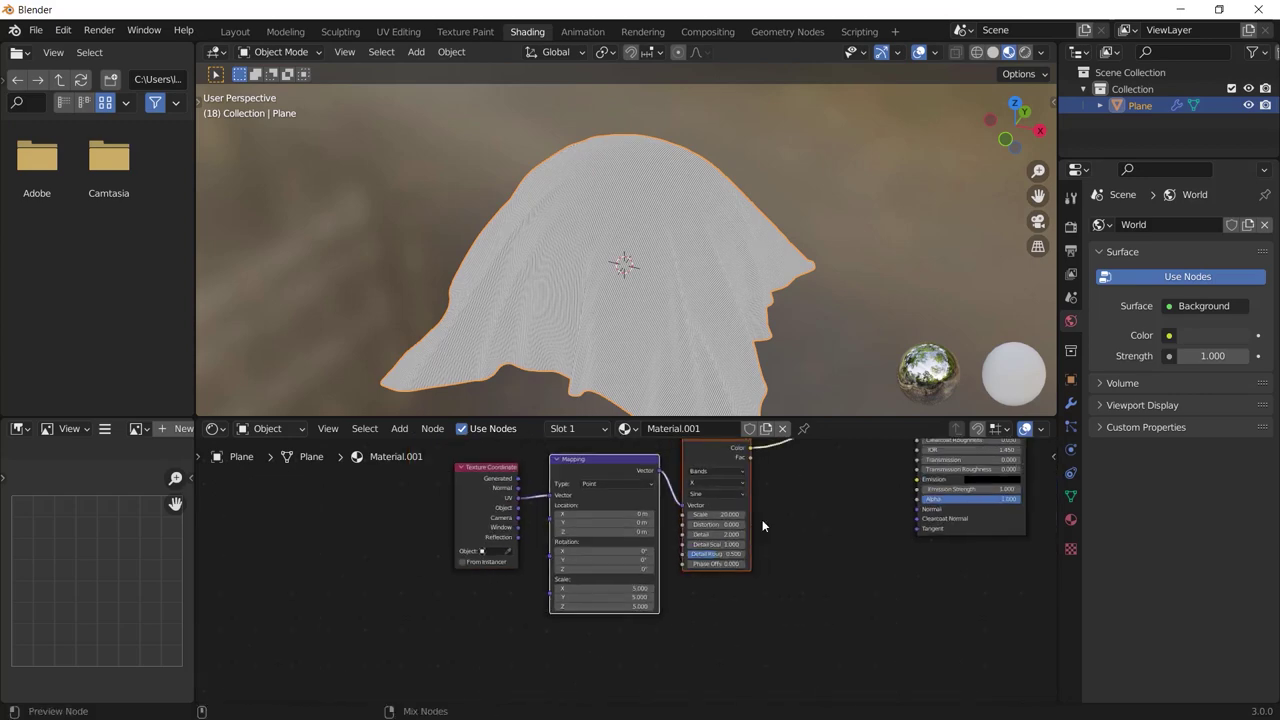
pyautogui.hotkey('shift', 'd')
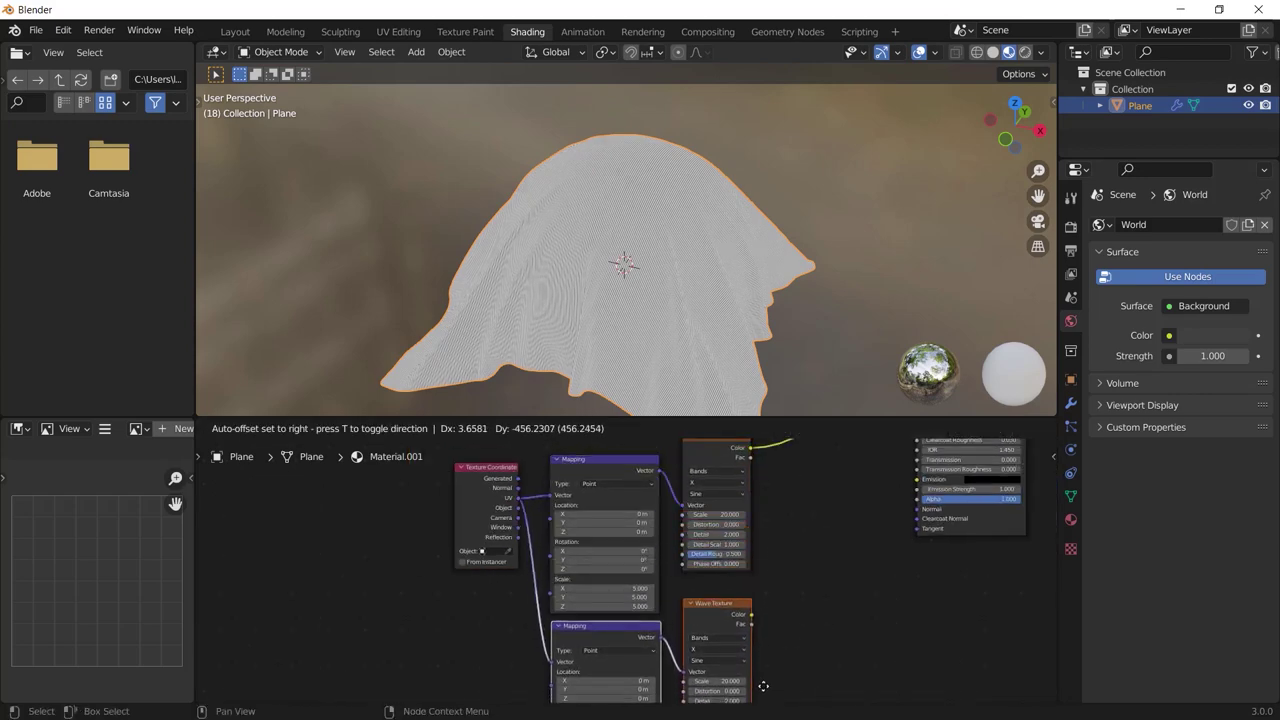
pyautogui.click(763, 689)
pyautogui.moveTo(481, 502); pyautogui.dragTo(456, 539)
# - Set the duplicated Mapping node's Z rotation to 90°
pyautogui.moveTo(888, 598); pyautogui.dragTo(693, 507, button='middle')
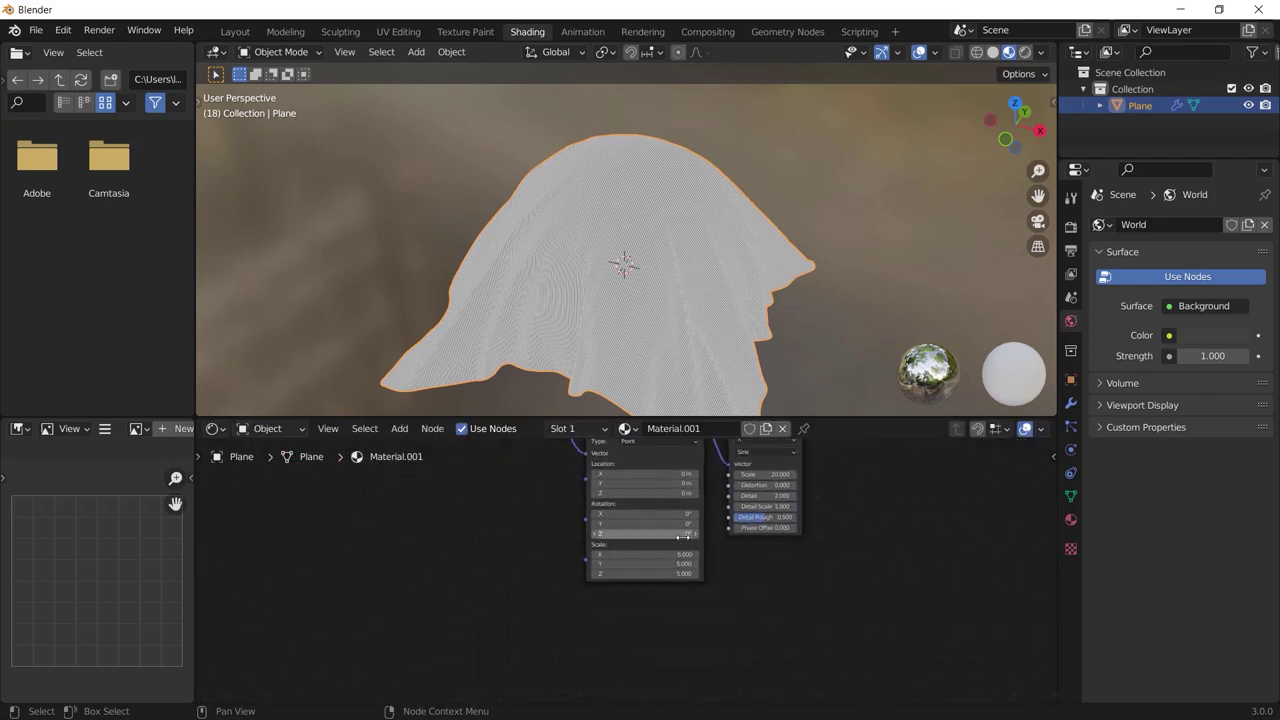
pyautogui.scroll(4, 683, 537)
pyautogui.click(695, 538)
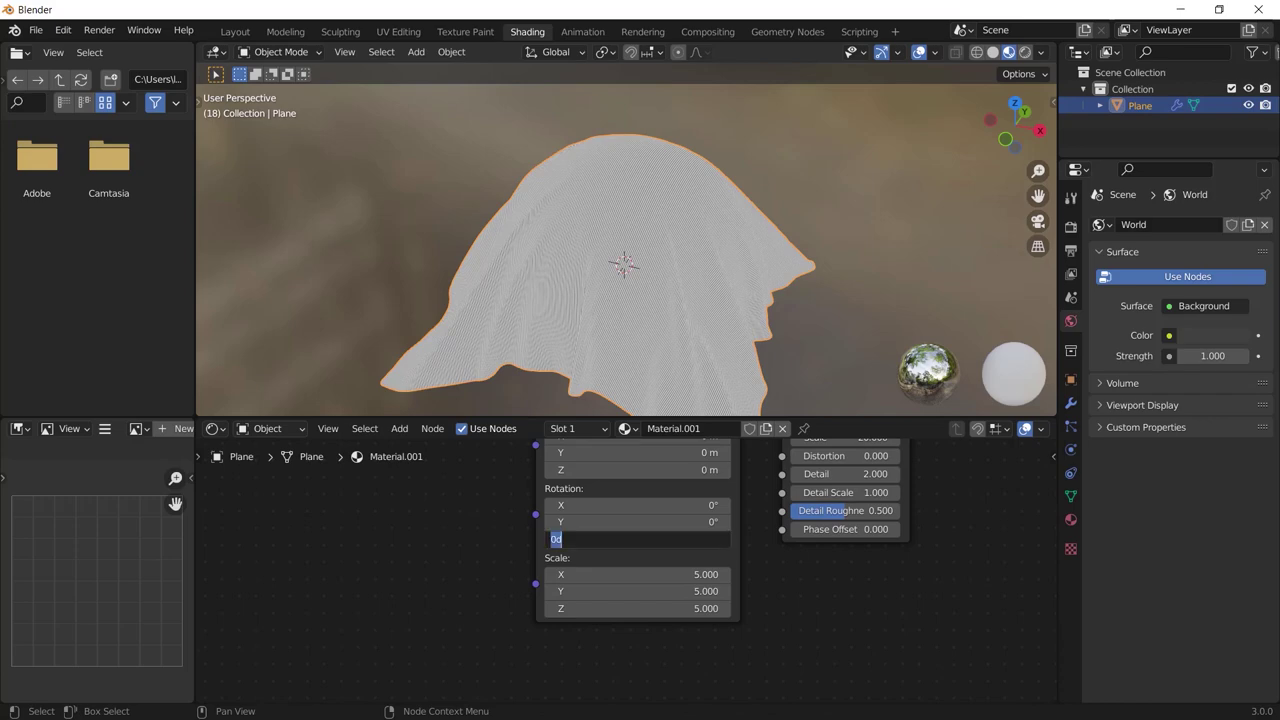
pyautogui.write('90')
pyautogui.press('Return')
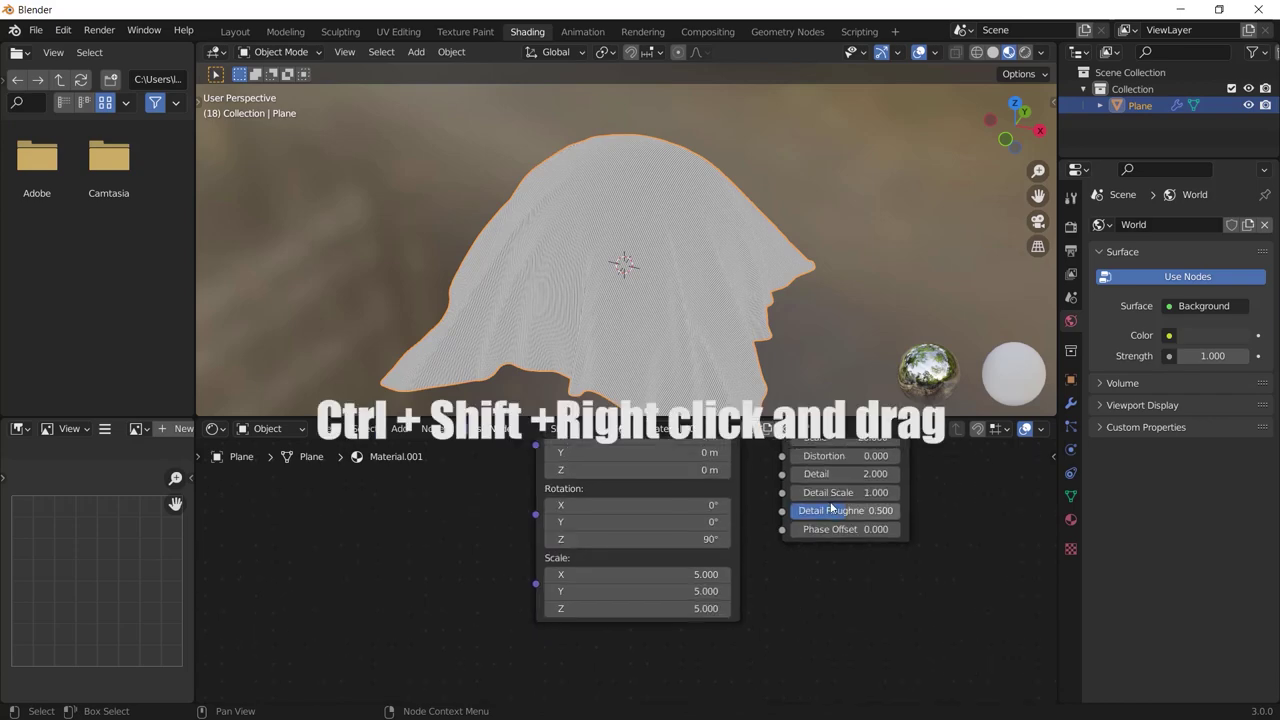
# - Combine the two Wave Texture nodes with a Mix node and expand that node
pyautogui.scroll(-3, 830, 508)
pyautogui.moveTo(830, 508); pyautogui.dragTo(694, 594, button='middle')
pyautogui.scroll(-3, 700, 572)
pyautogui.moveTo(715, 515); pyautogui.dragTo(705, 567, button='middle')
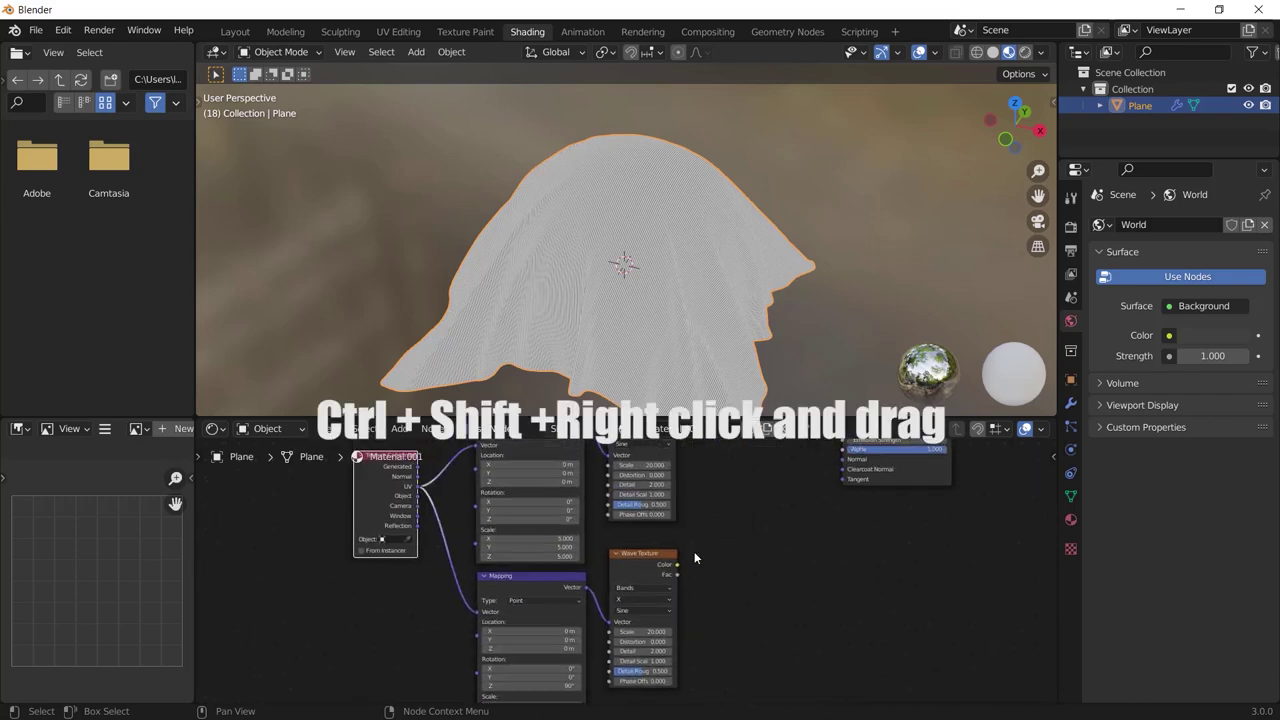
pyautogui.keyDown('ctrl'); pyautogui.keyDown('shift'); pyautogui.moveTo(648, 470); pyautogui.dragTo(640, 577, button='right'); pyautogui.keyUp('shift'); pyautogui.keyUp('ctrl')
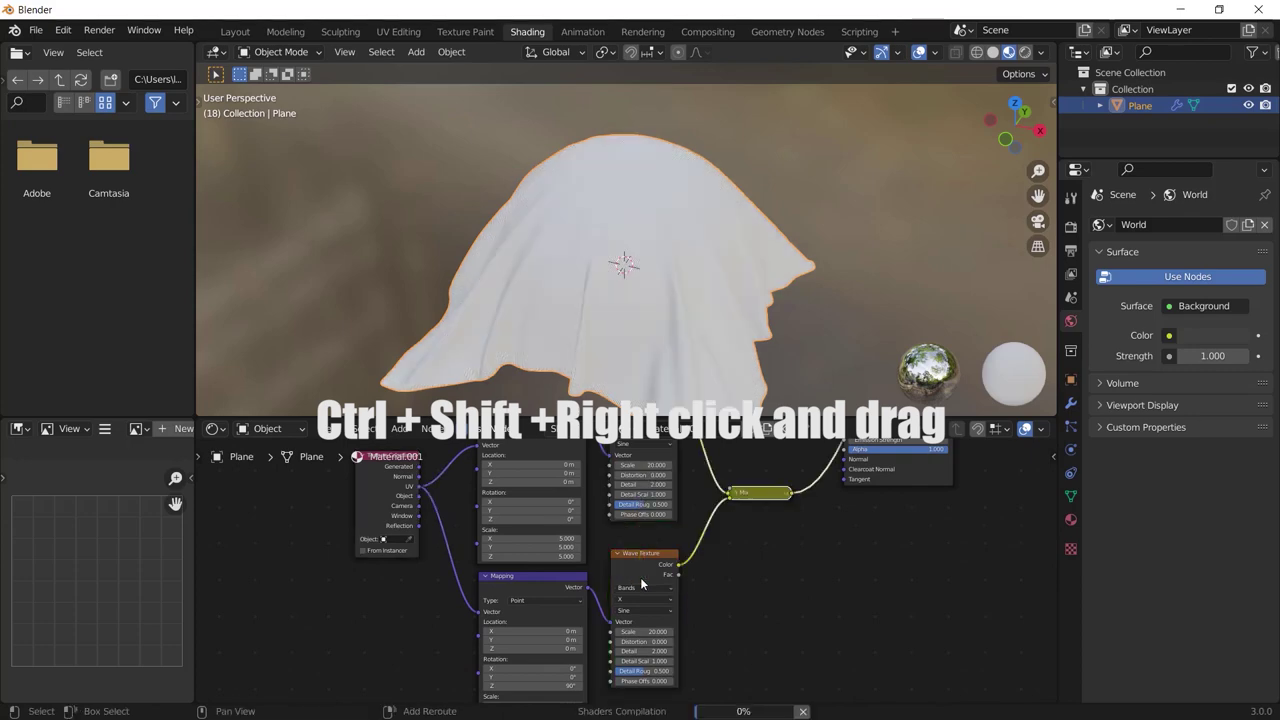
pyautogui.moveTo(755, 550); pyautogui.dragTo(716, 578, button='middle')
pyautogui.scroll(3, 716, 578)
pyautogui.click(709, 519)
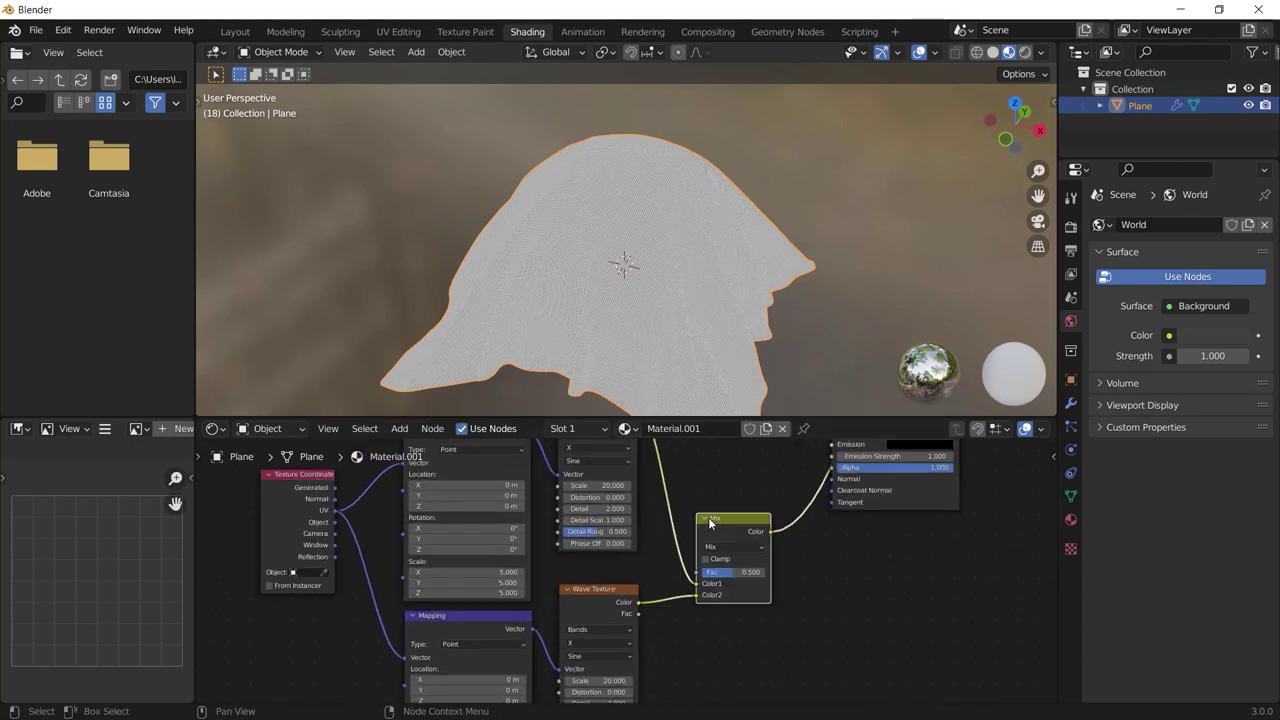
# - Shift the coordinate, mapping and wave nodes downward and add a Checker Texture node above them
pyautogui.scroll(-8, 664, 538)
pyautogui.moveTo(393, 479); pyautogui.dragTo(609, 630)
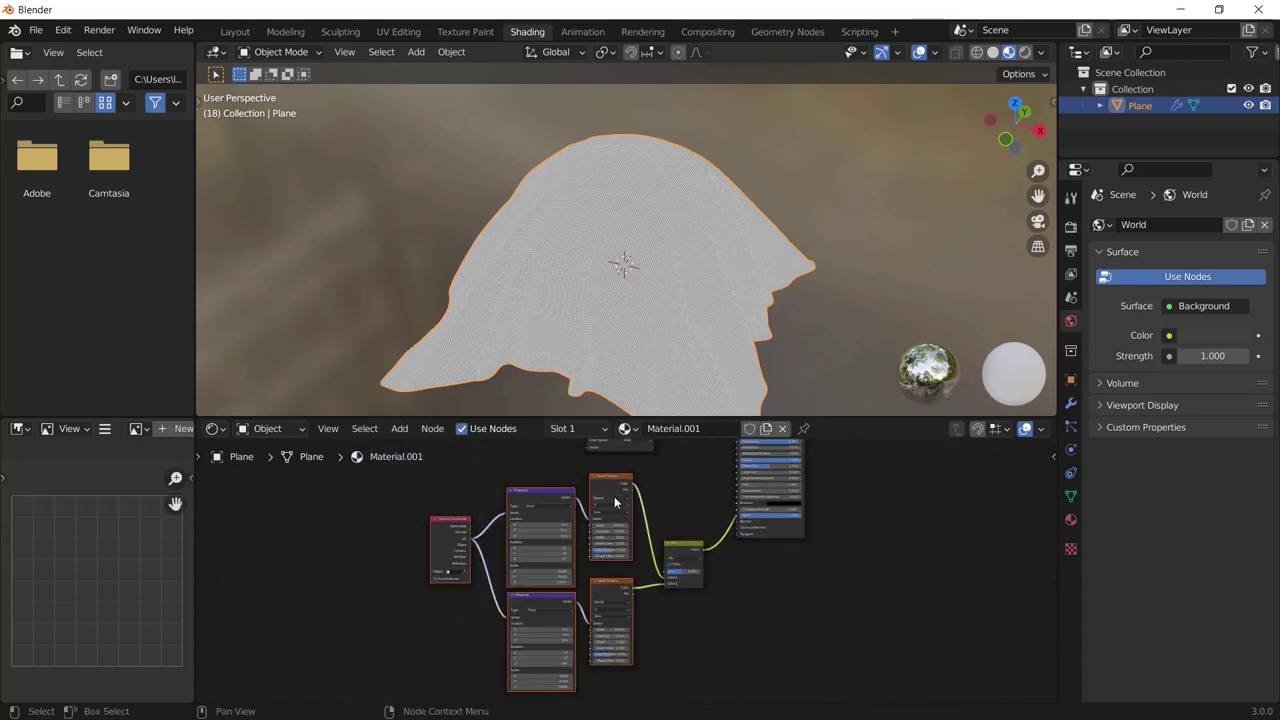
pyautogui.moveTo(612, 489); pyautogui.dragTo(593, 565)
pyautogui.hotkey('shift', 'a')
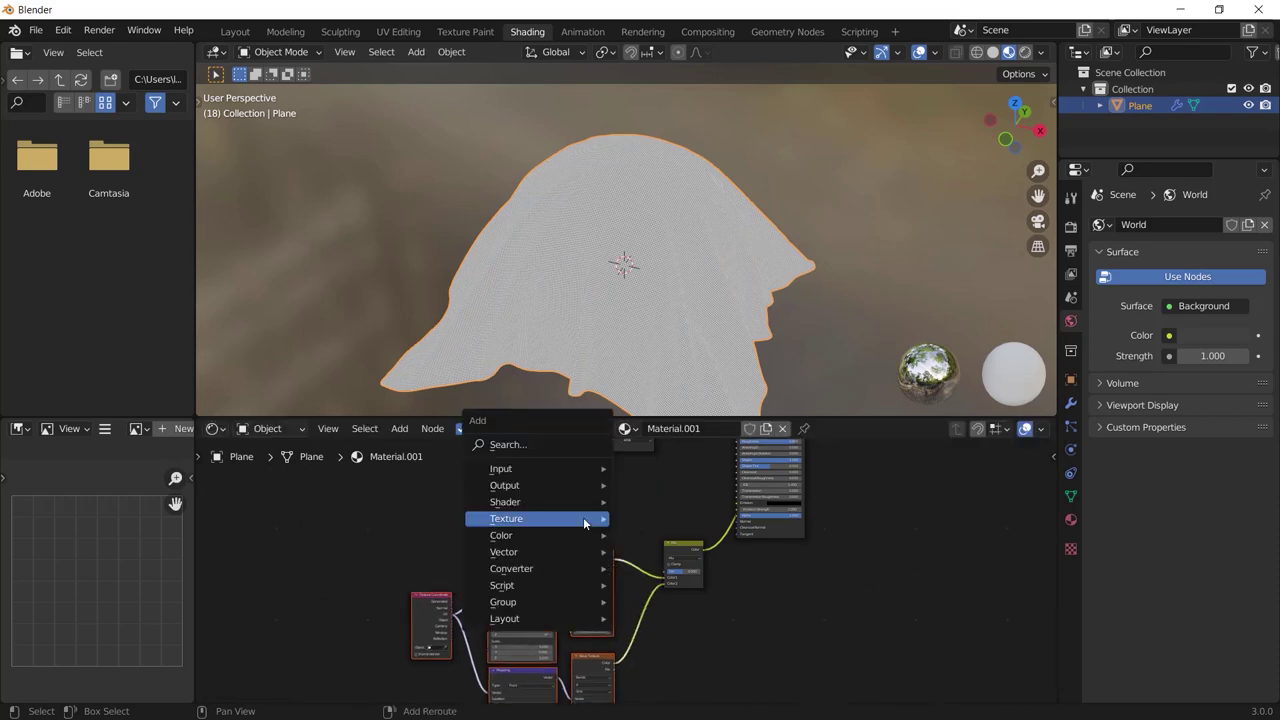
pyautogui.click(554, 445)
pyautogui.write('chek')
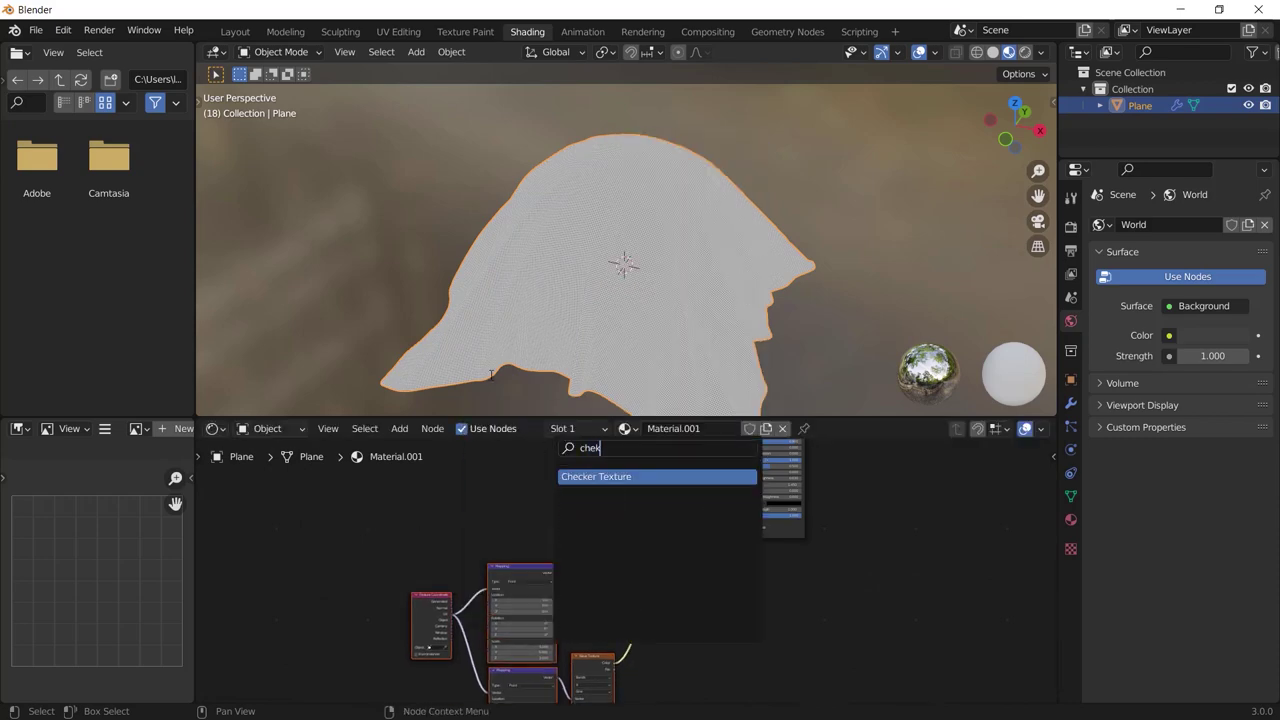
pyautogui.press('Return')
pyautogui.click(595, 540)
# - Drive the Mix node's Fac with the Checker Texture, fed by the upper Mapping node's Vector, and set the checker's Scale to 200
pyautogui.scroll(3, 600, 548)
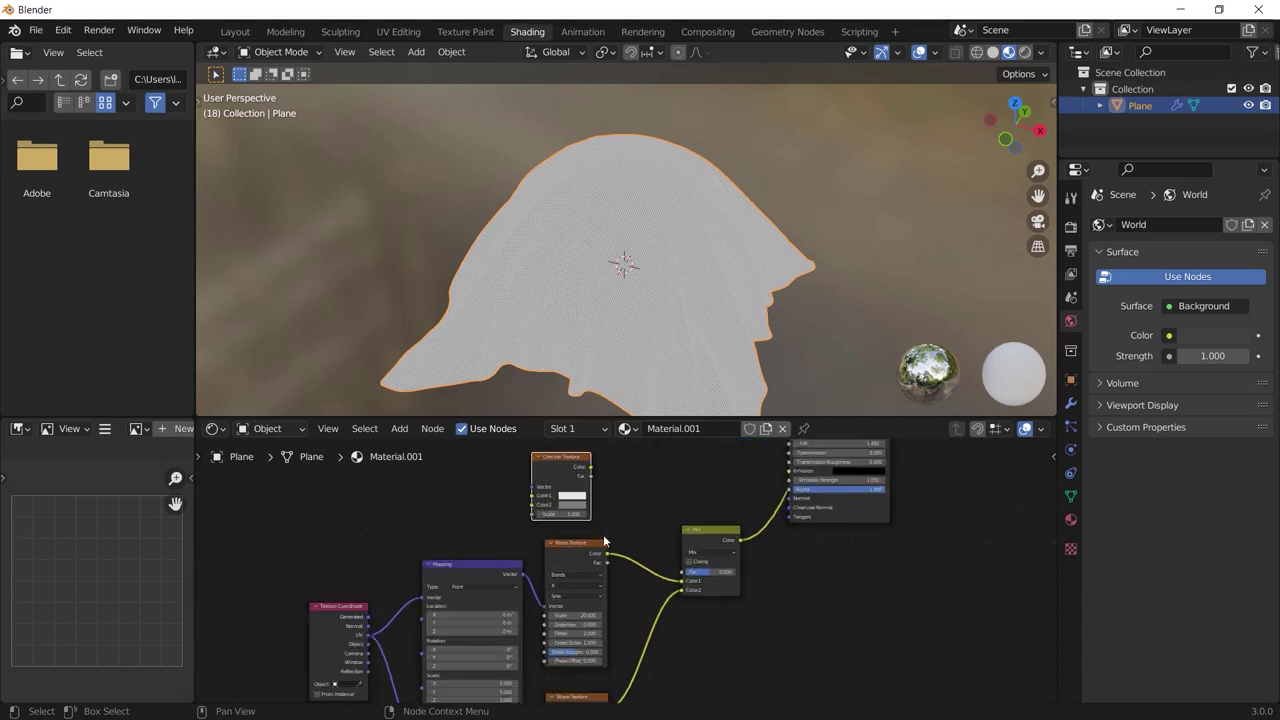
pyautogui.moveTo(576, 481); pyautogui.dragTo(692, 603)
pyautogui.moveTo(490, 606); pyautogui.dragTo(511, 549)
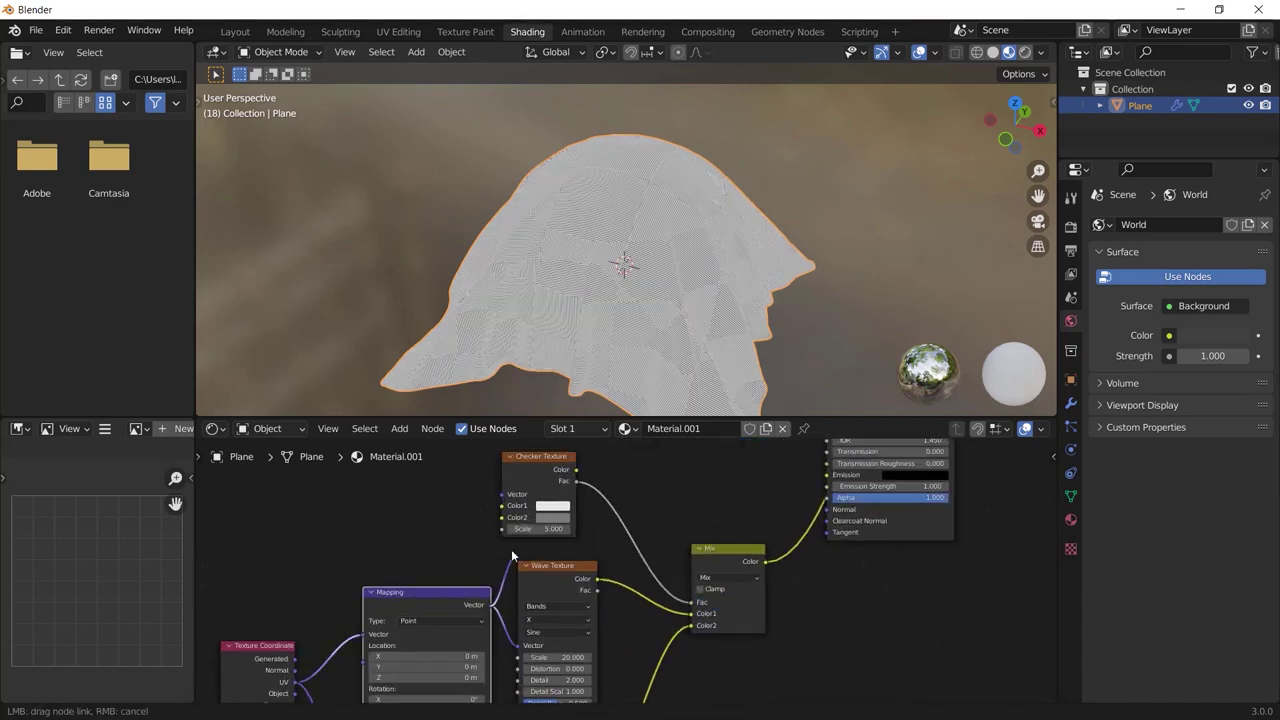
pyautogui.moveTo(501, 502); pyautogui.dragTo(561, 500)
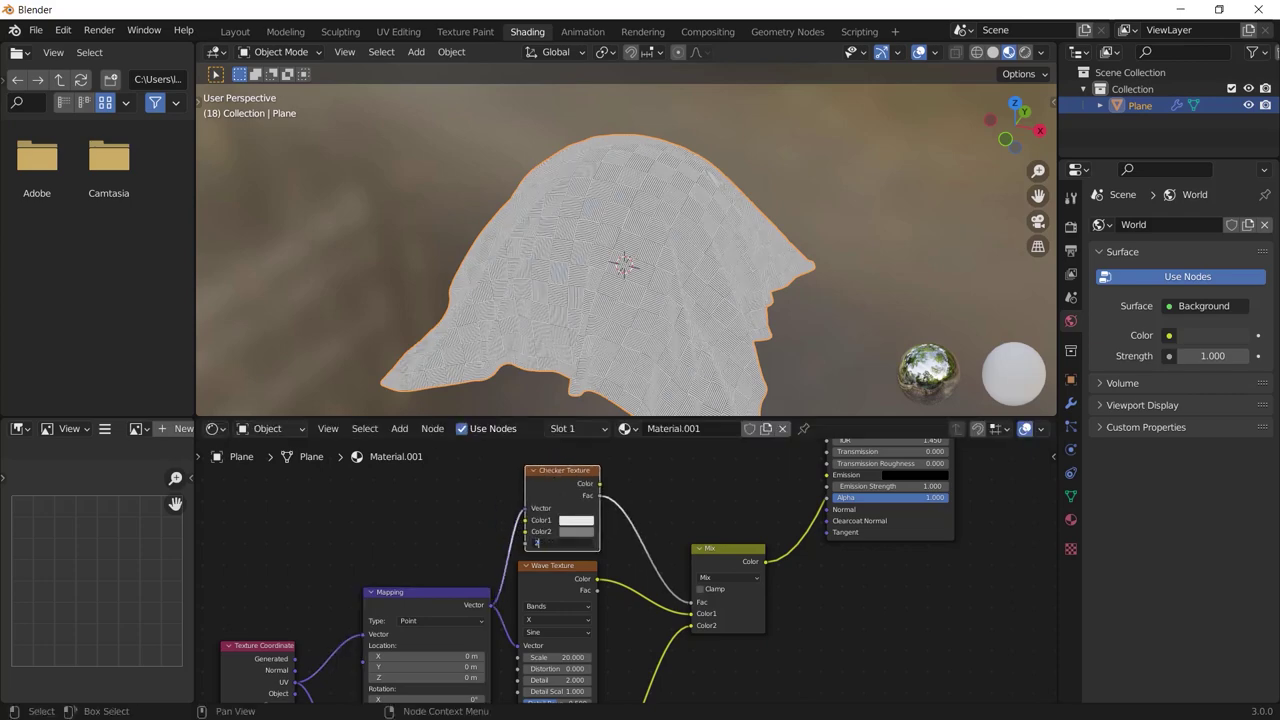
pyautogui.scroll(8, 675, 235)
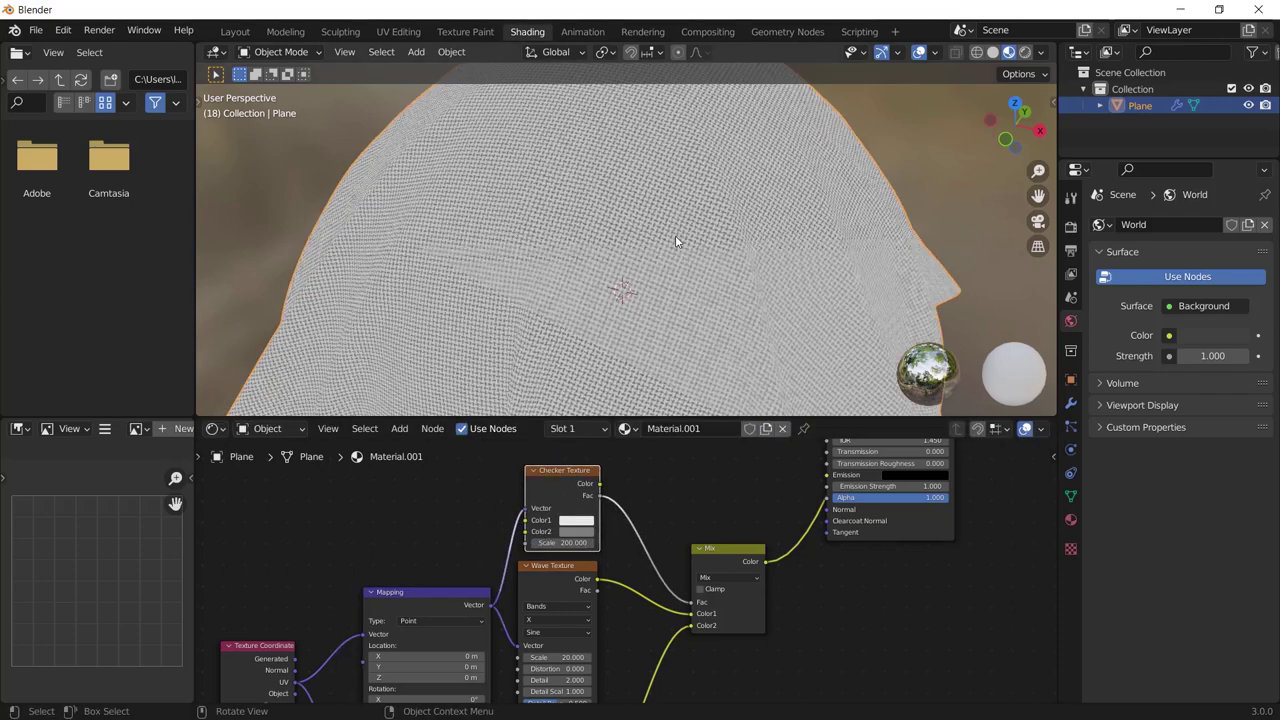
# - Insert a ColorRamp node after the Mix node, shifting the Mix node to make room, and move the ramp's black stop to 0.428
pyautogui.moveTo(735, 617); pyautogui.dragTo(700, 605)
pyautogui.hotkey('shift', 'a')
pyautogui.click(740, 524)
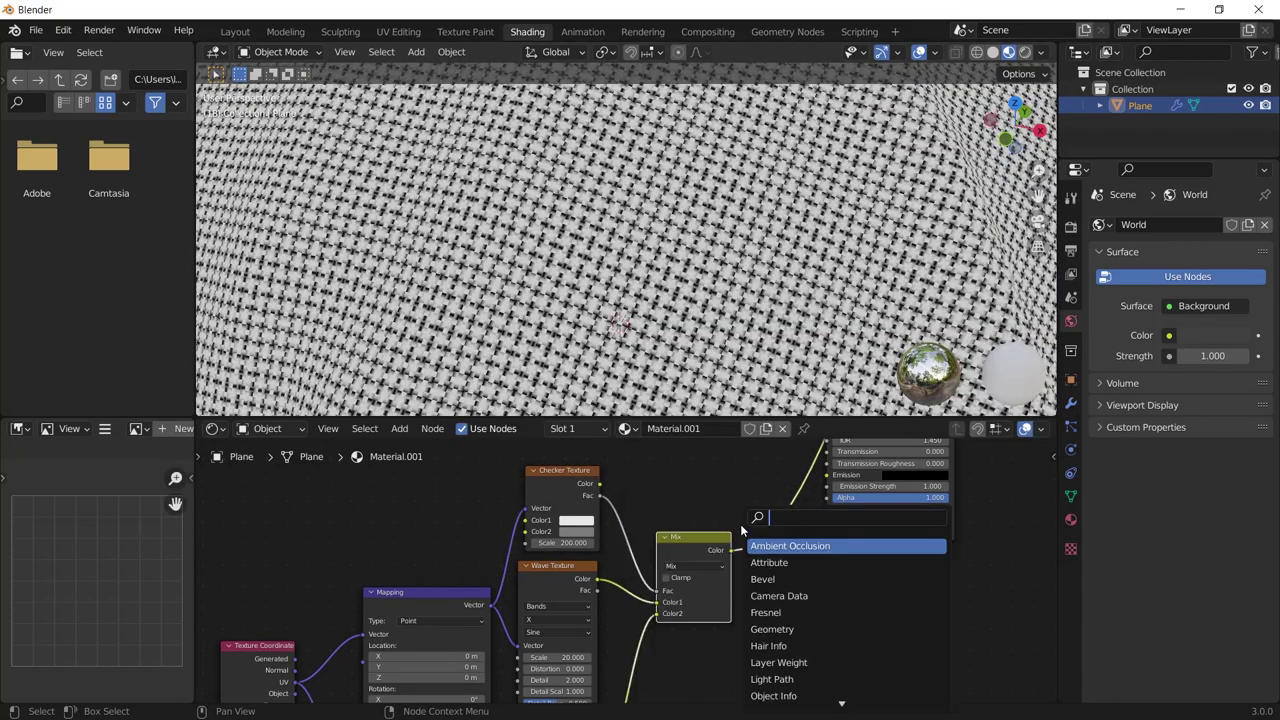
pyautogui.write('COLO')
pyautogui.press('Return')
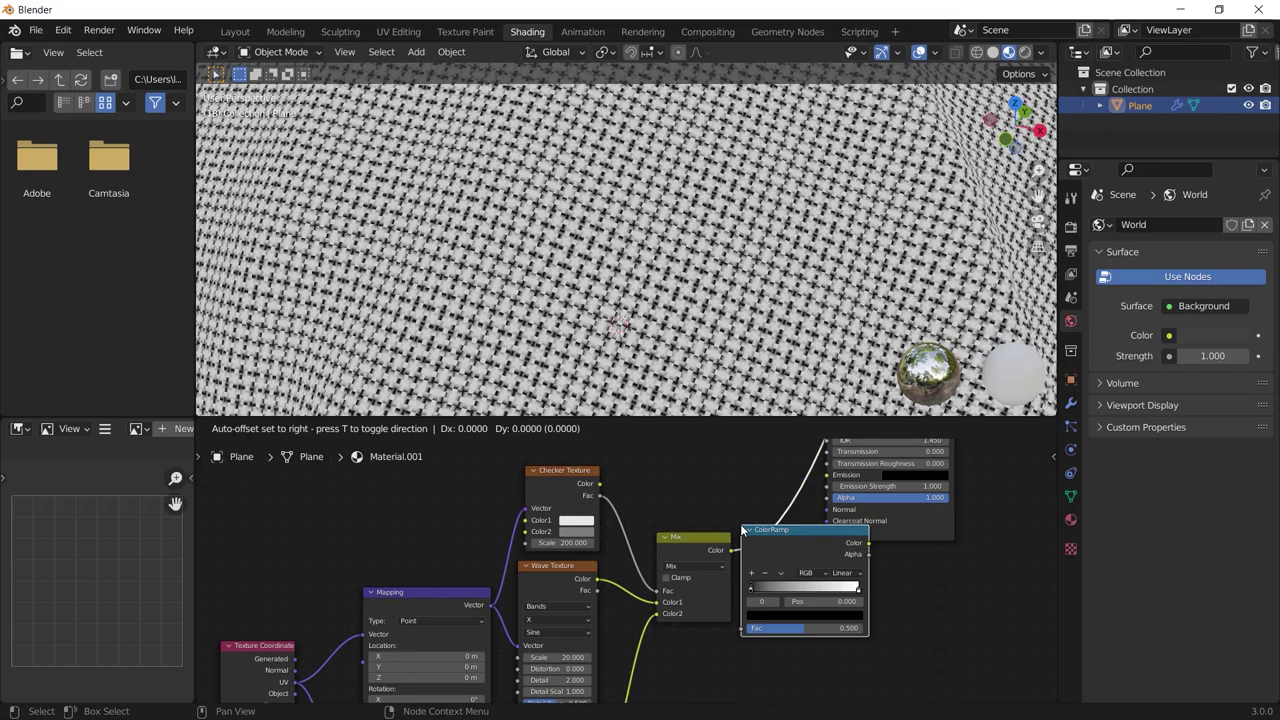
pyautogui.click(742, 525)
pyautogui.moveTo(787, 586); pyautogui.dragTo(825, 587)
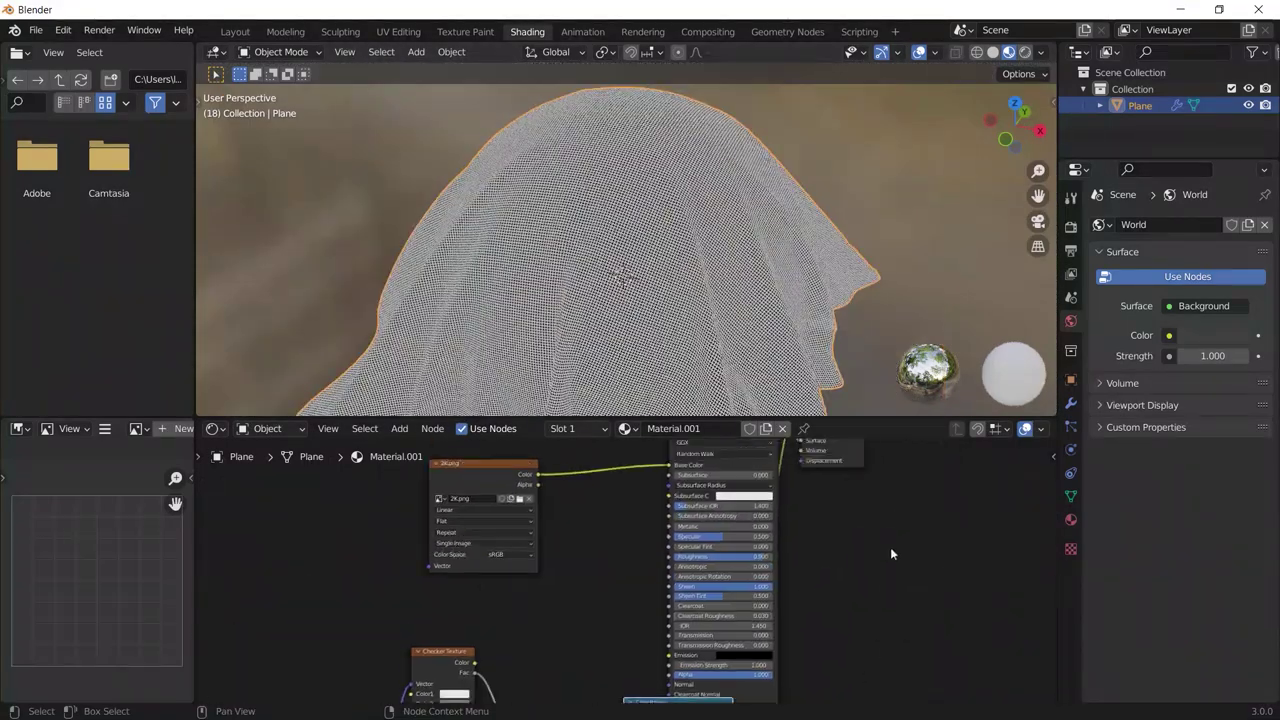
# - Make room between the ColorRamp and the Principled BSDF and add a Bump node there
pyautogui.moveTo(893, 452); pyautogui.dragTo(607, 542)
pyautogui.press('g')
pyautogui.click(812, 603)
pyautogui.moveTo(812, 603); pyautogui.dragTo(667, 469, button='middle')
pyautogui.scroll(1, 642, 560)
pyautogui.hotkey('shift', 'a')
pyautogui.write('bump')
pyautogui.press('Return')
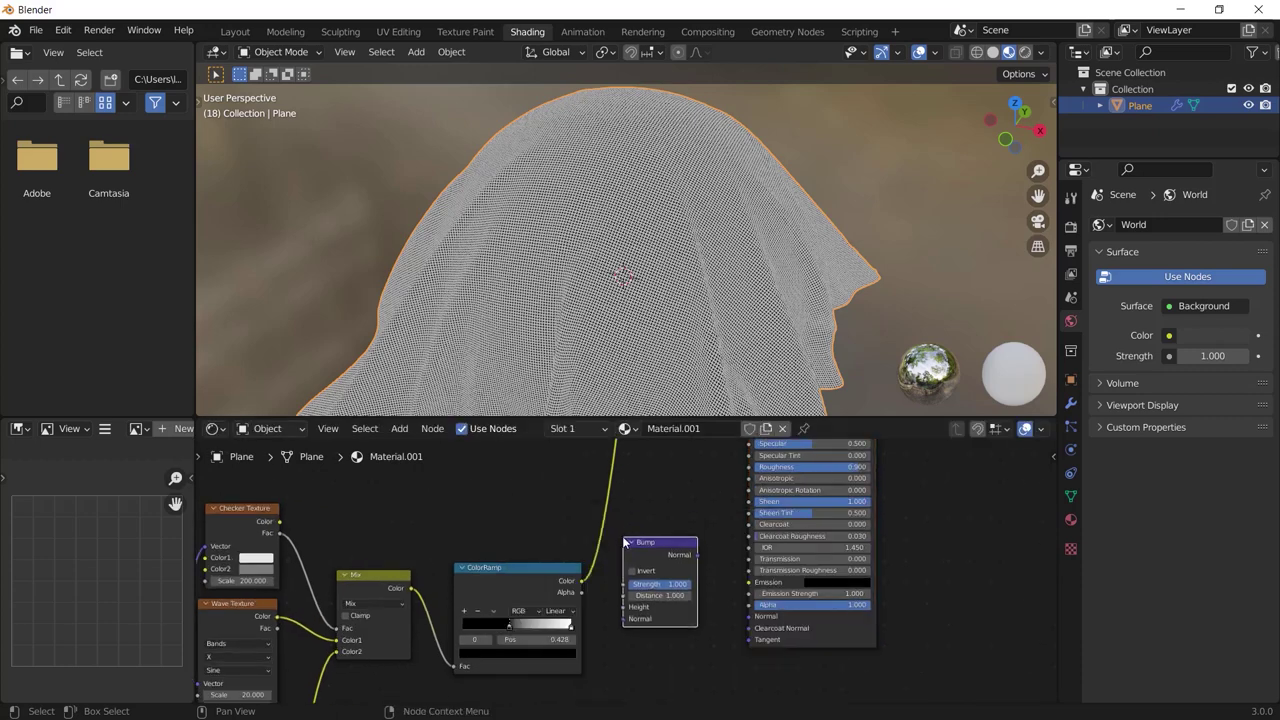
# - Connect the ColorRamp's Color to the Bump's Height and the Bump's Normal to the Principled BSDF's Normal, with the shader feeding the material output
pyautogui.moveTo(581, 581); pyautogui.dragTo(626, 607)
pyautogui.moveTo(697, 554); pyautogui.dragTo(749, 617)
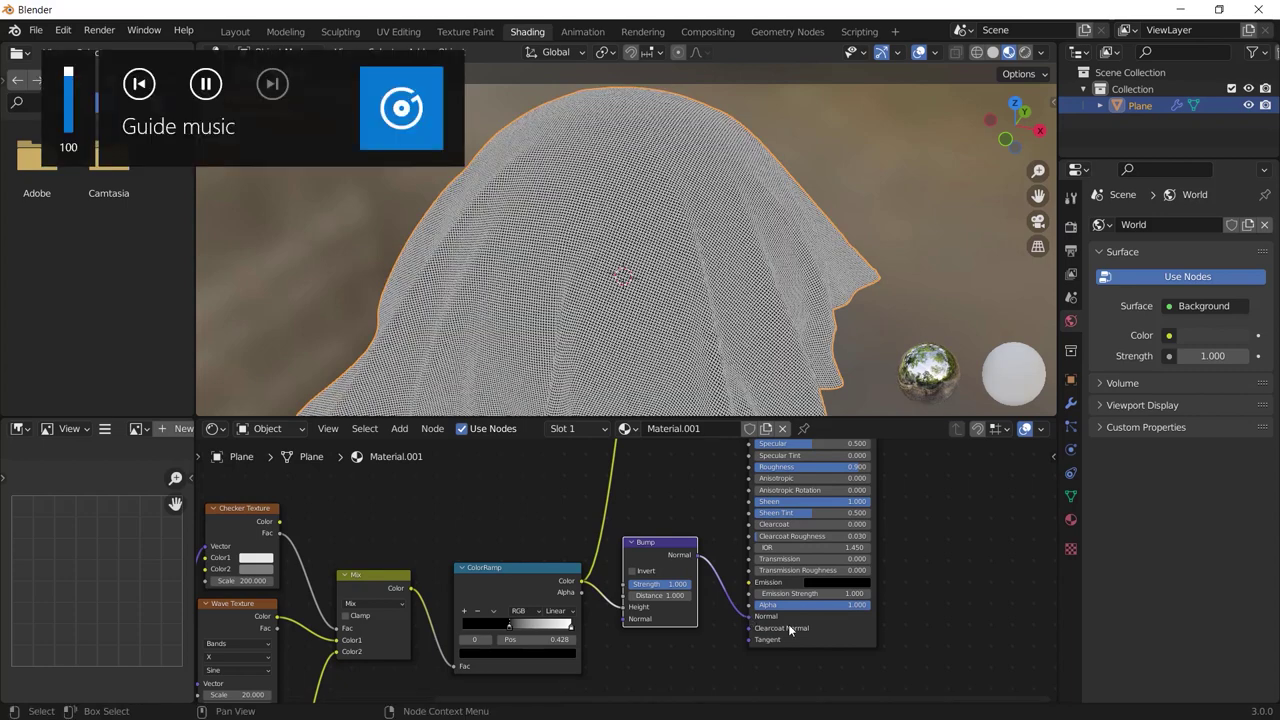
pyautogui.scroll(-2, 888, 525)
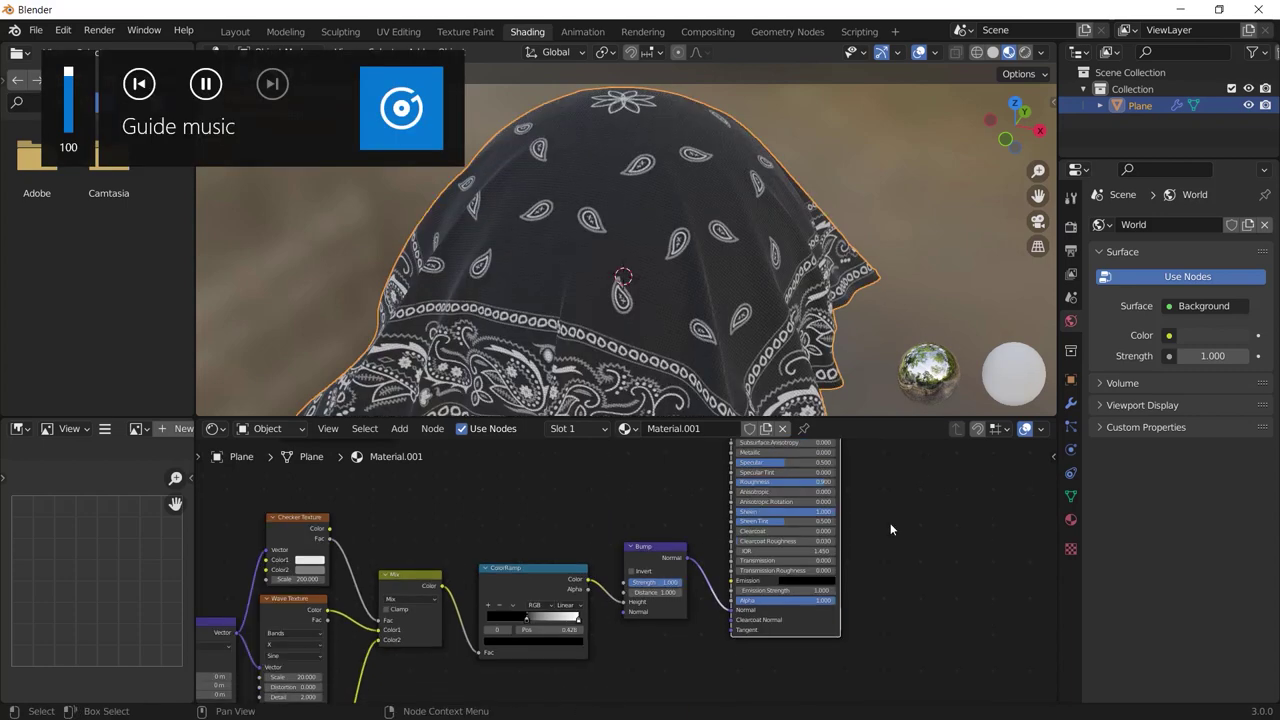
# - Set the Bump node's Strength to 0.2 and its Distance to 0.05
pyautogui.scroll(1, 772, 242)
pyautogui.scroll(4, 734, 263)
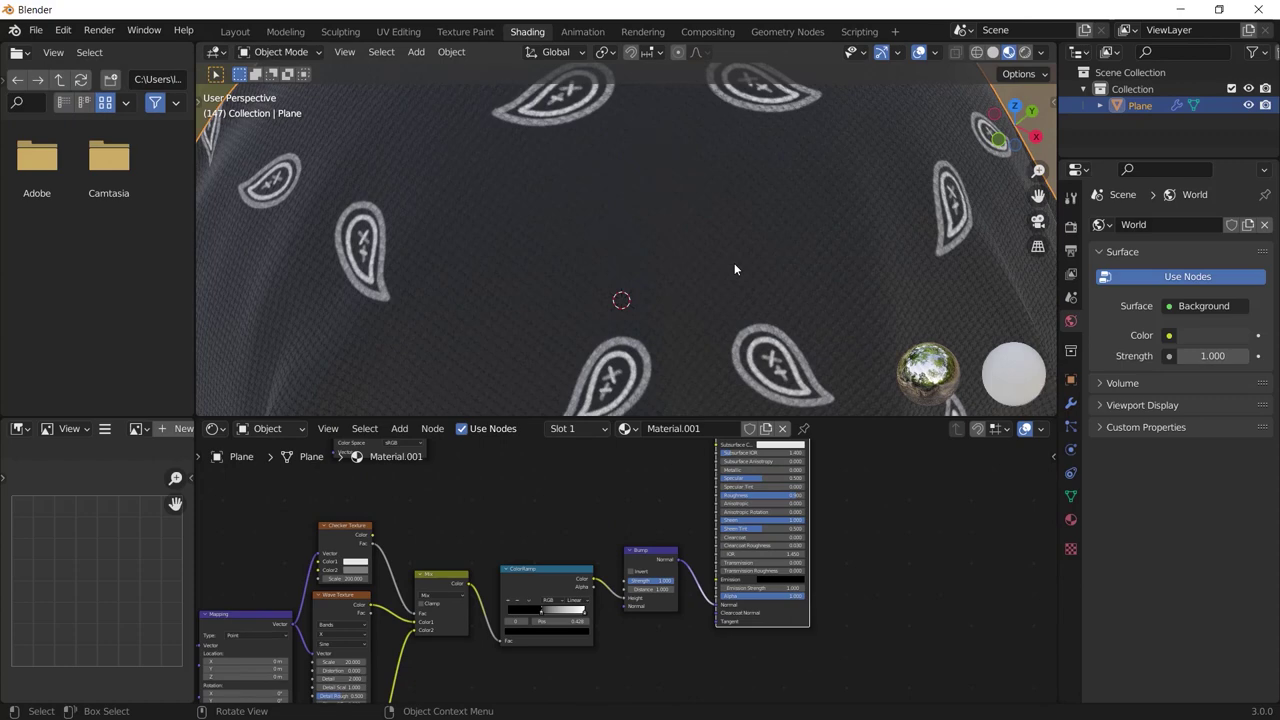
pyautogui.scroll(1, 633, 610)
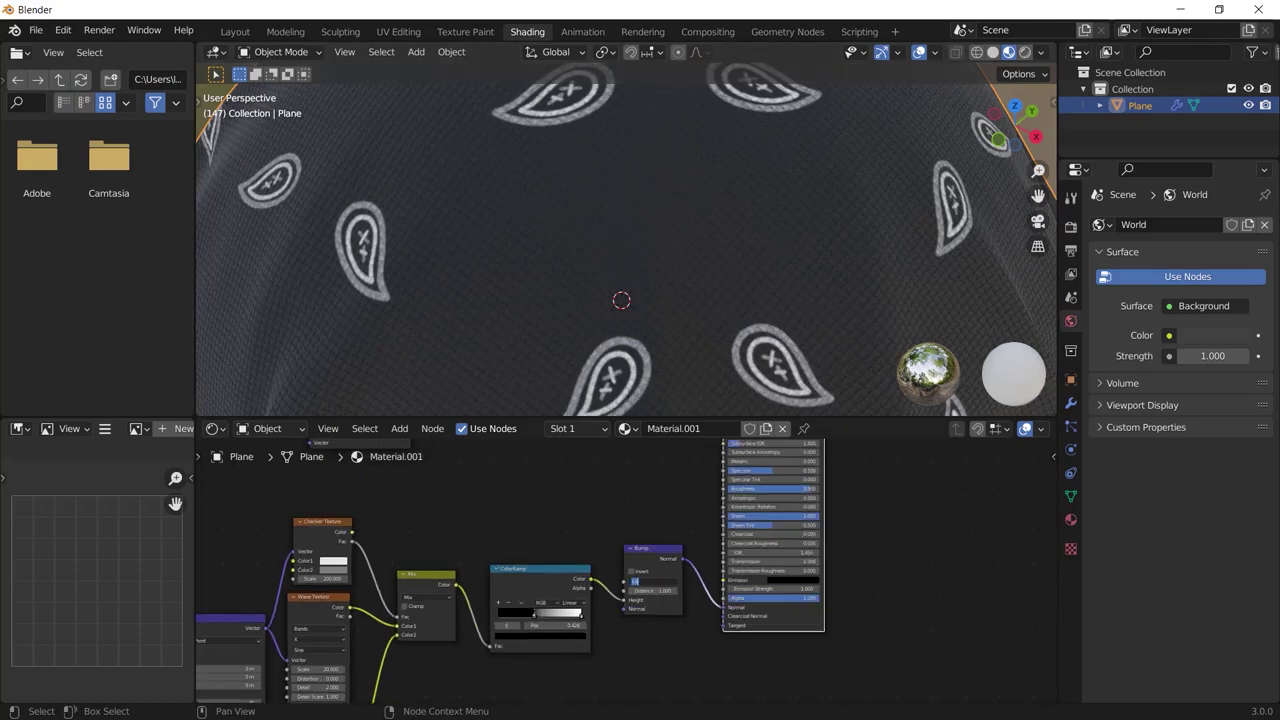
pyautogui.scroll(3, 660, 586)
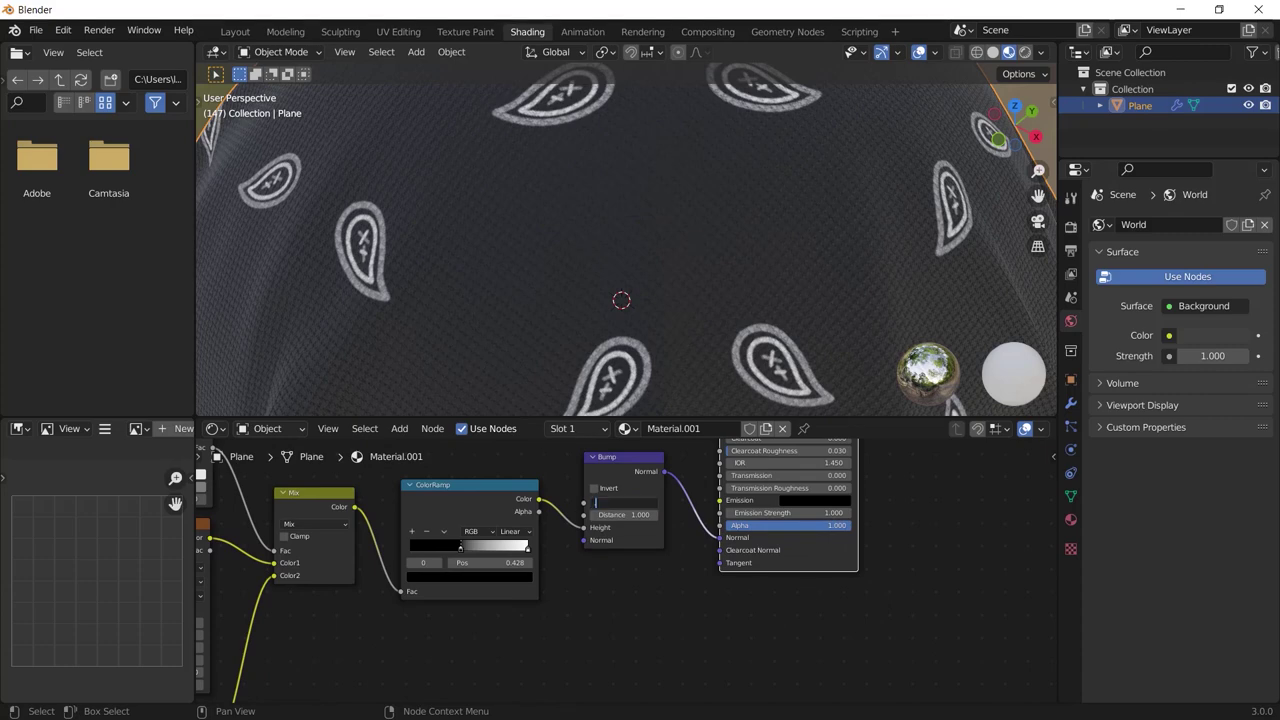
pyautogui.press('Return')
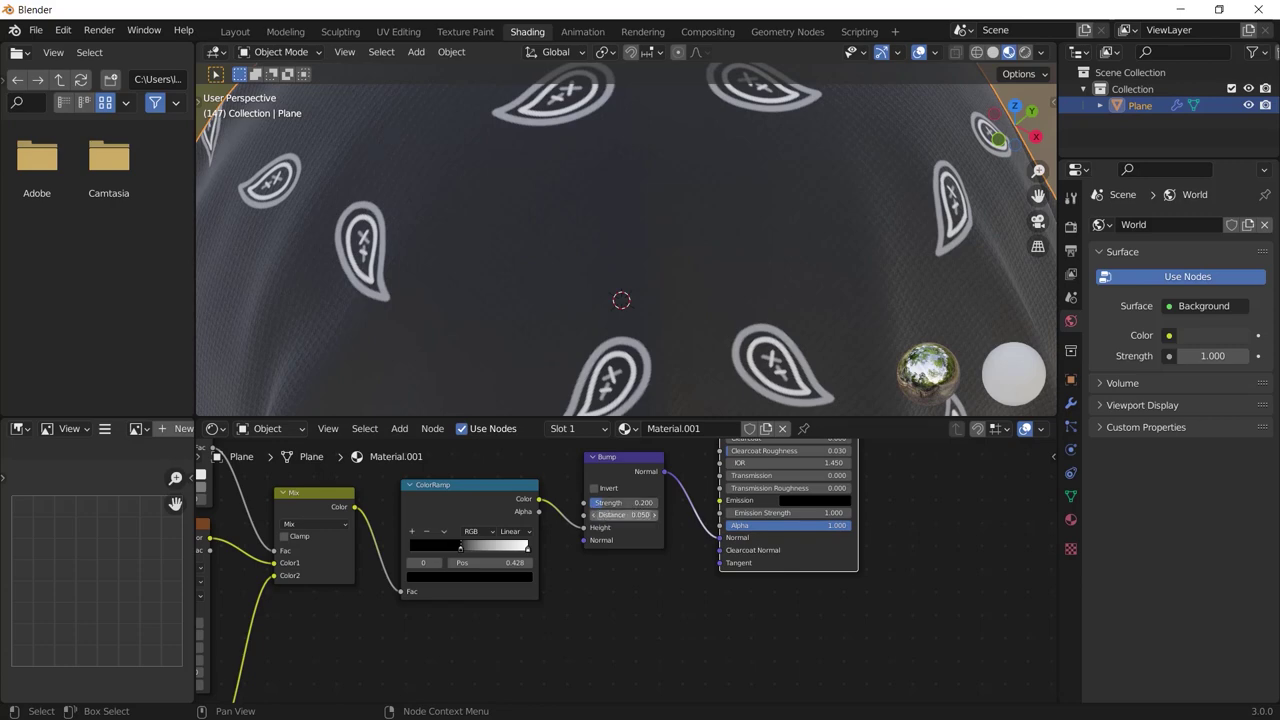
# - Examine the woven bump detail on the draped bandana from several angles and distances, and review the node layout
pyautogui.scroll(-5, 670, 395)
pyautogui.moveTo(670, 395); pyautogui.dragTo(750, 235, button='middle')
pyautogui.scroll(5, 822, 228)
pyautogui.scroll(-7, 689, 238)
pyautogui.scroll(-3, 678, 488)
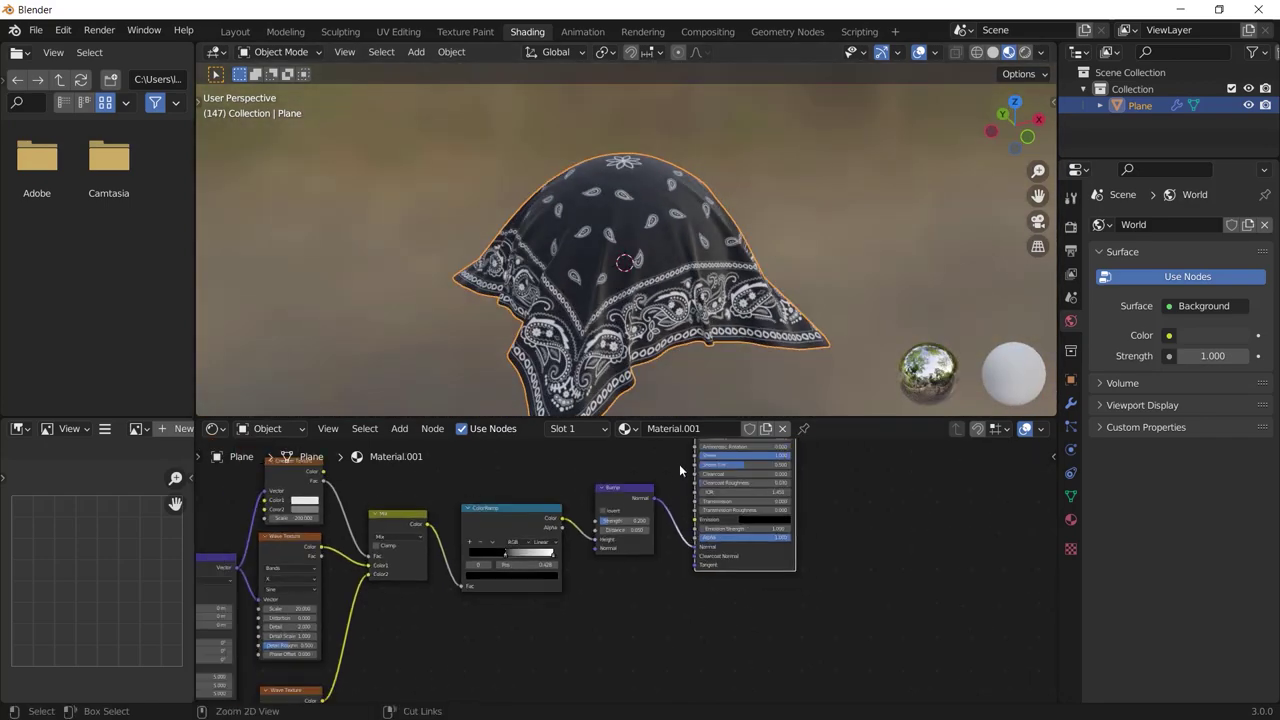
pyautogui.scroll(-6, 662, 555)
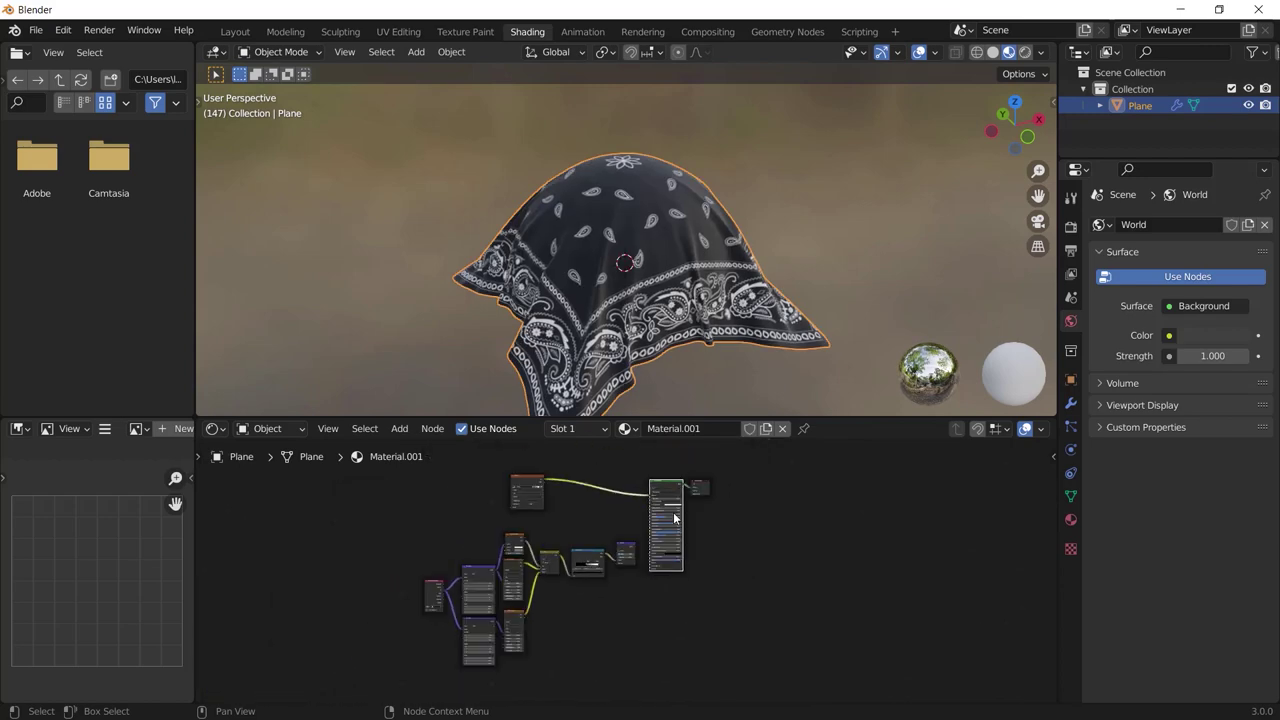
pyautogui.moveTo(680, 381); pyautogui.dragTo(670, 290, button='middle')
pyautogui.scroll(5, 670, 286)
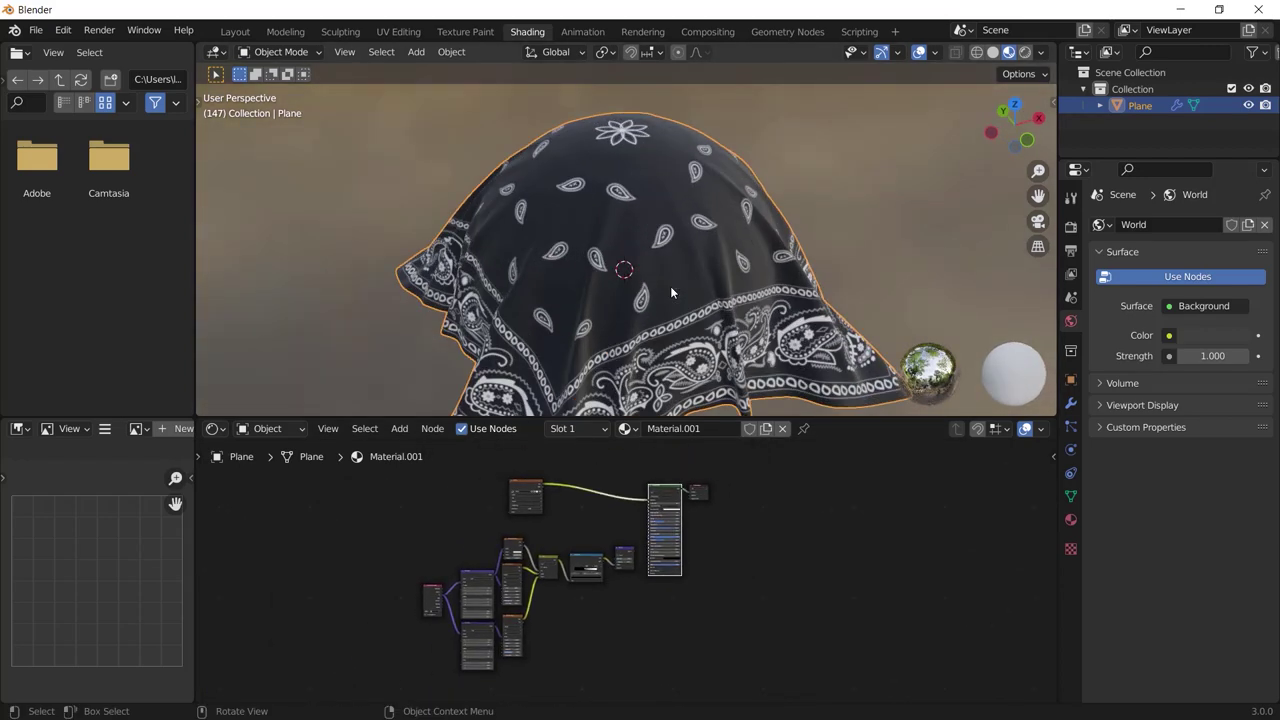
pyautogui.moveTo(751, 288); pyautogui.dragTo(799, 273, button='middle')
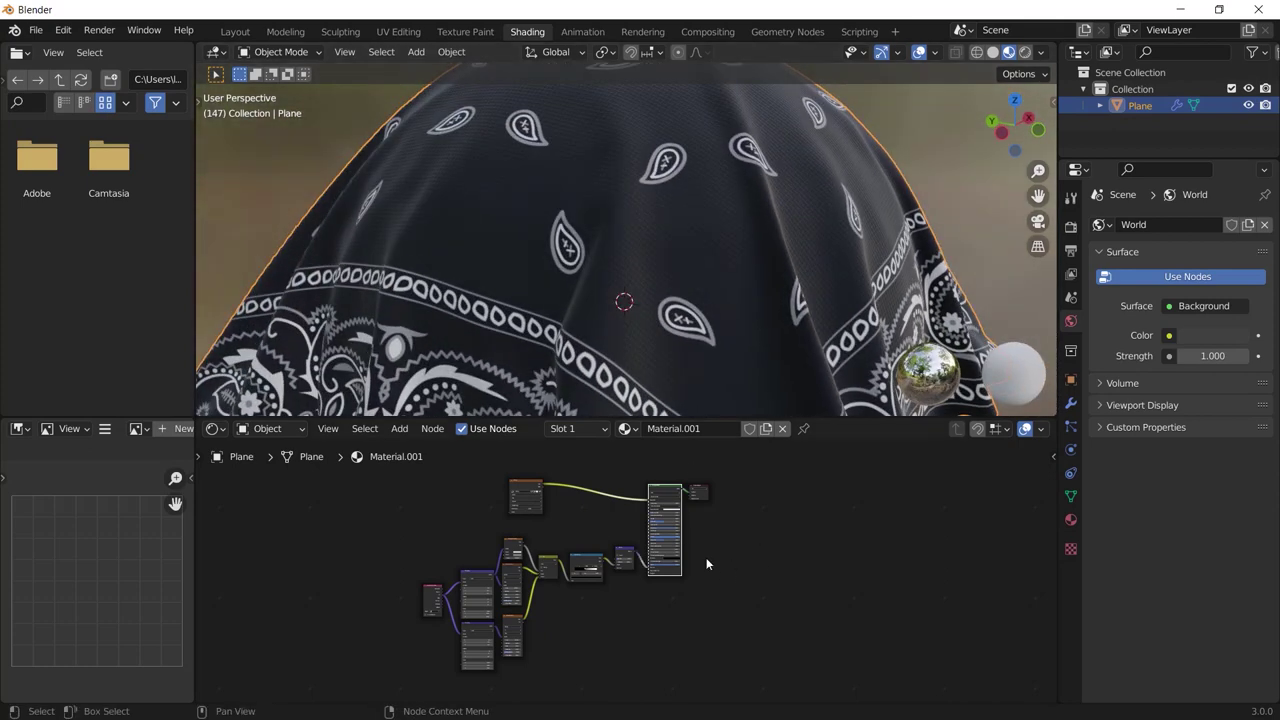
pyautogui.keyDown('ctrl'); pyautogui.moveTo(650, 592); pyautogui.dragTo(609, 473, button='middle'); pyautogui.keyUp('ctrl')
pyautogui.scroll(-2, 696, 610)
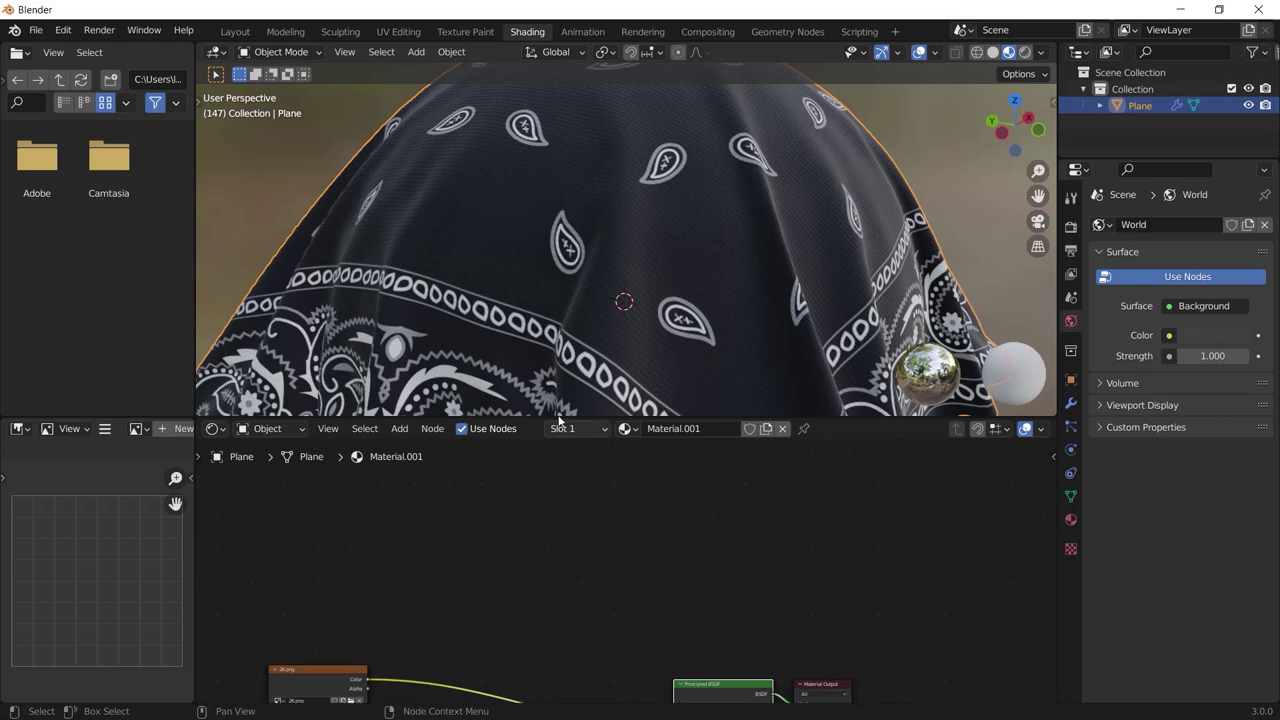
pyautogui.scroll(-6, 590, 332)
pyautogui.moveTo(630, 285); pyautogui.dragTo(708, 297, button='middle')
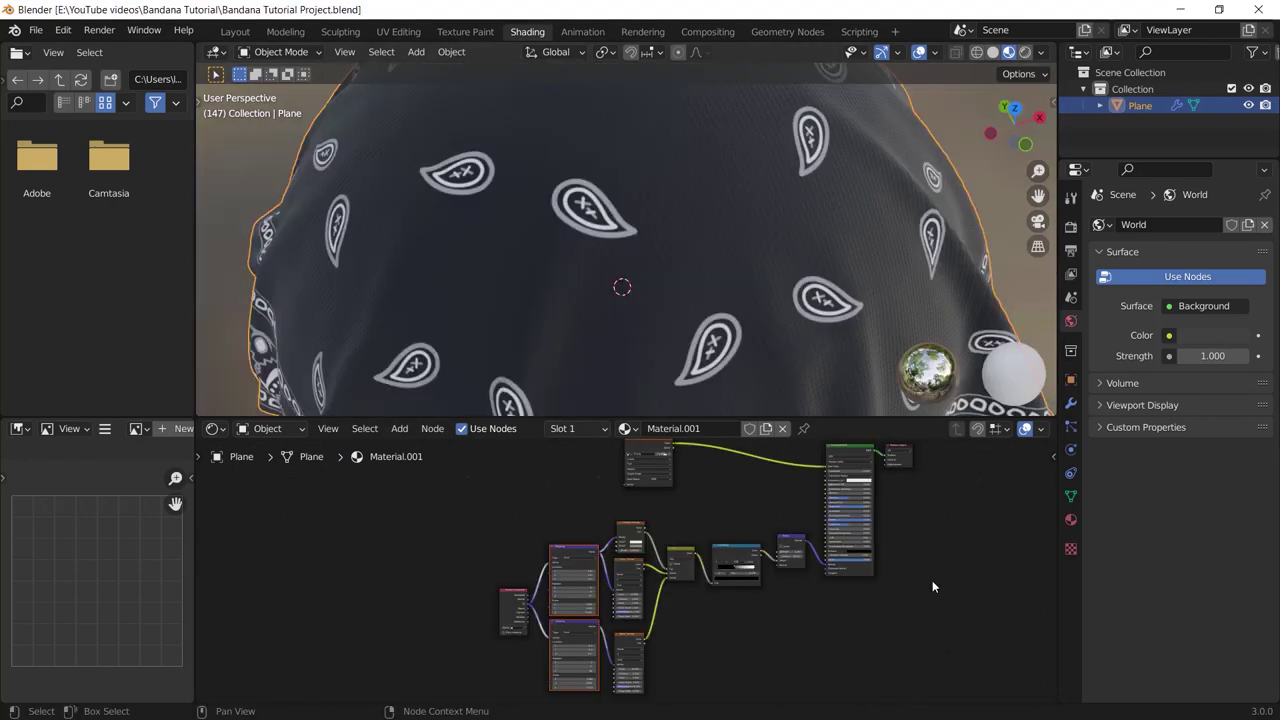
# - Switch to the Layout workspace, return to frame 1 and hide the draped bandana plane in the viewport
pyautogui.click(232, 34)
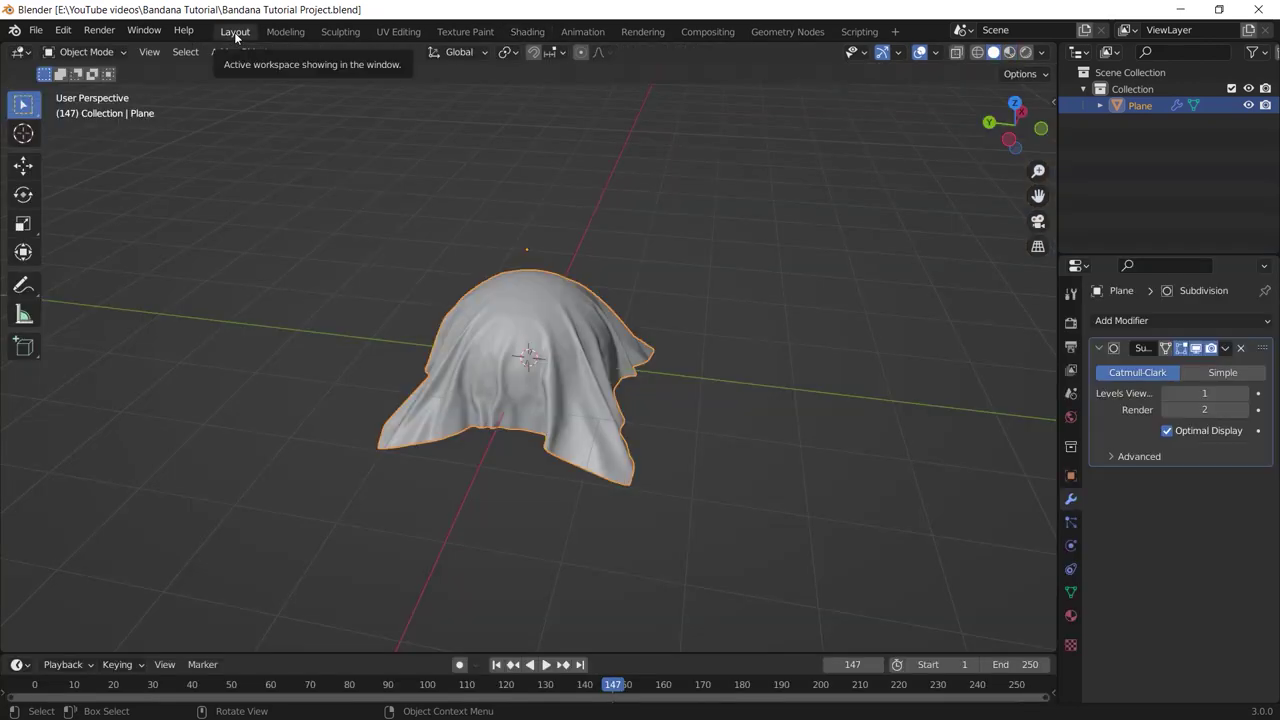
pyautogui.hotkey('shift', 'Left')
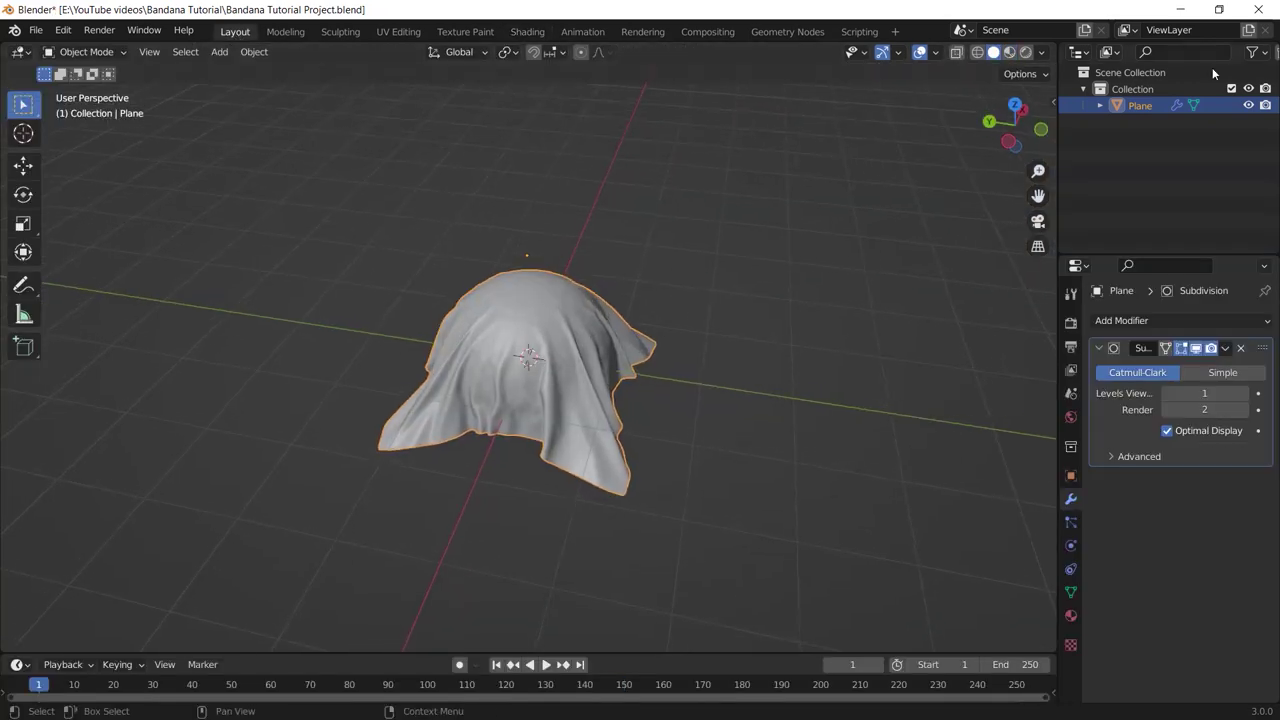
pyautogui.click(1247, 105)
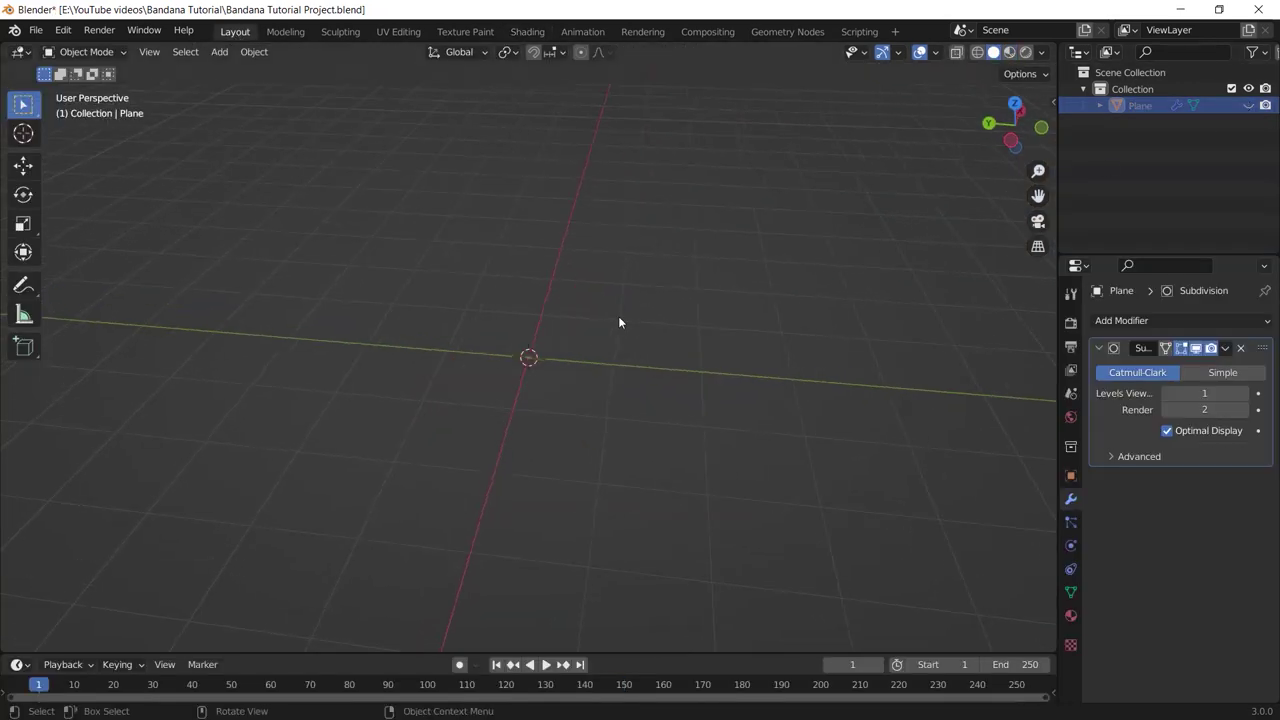
# - Add a new plane and a cylinder at the scene's centre
pyautogui.hotkey('shift', 'a')
pyautogui.moveTo(616, 271)
pyautogui.click(680, 272)
pyautogui.hotkey('shift', 'a')
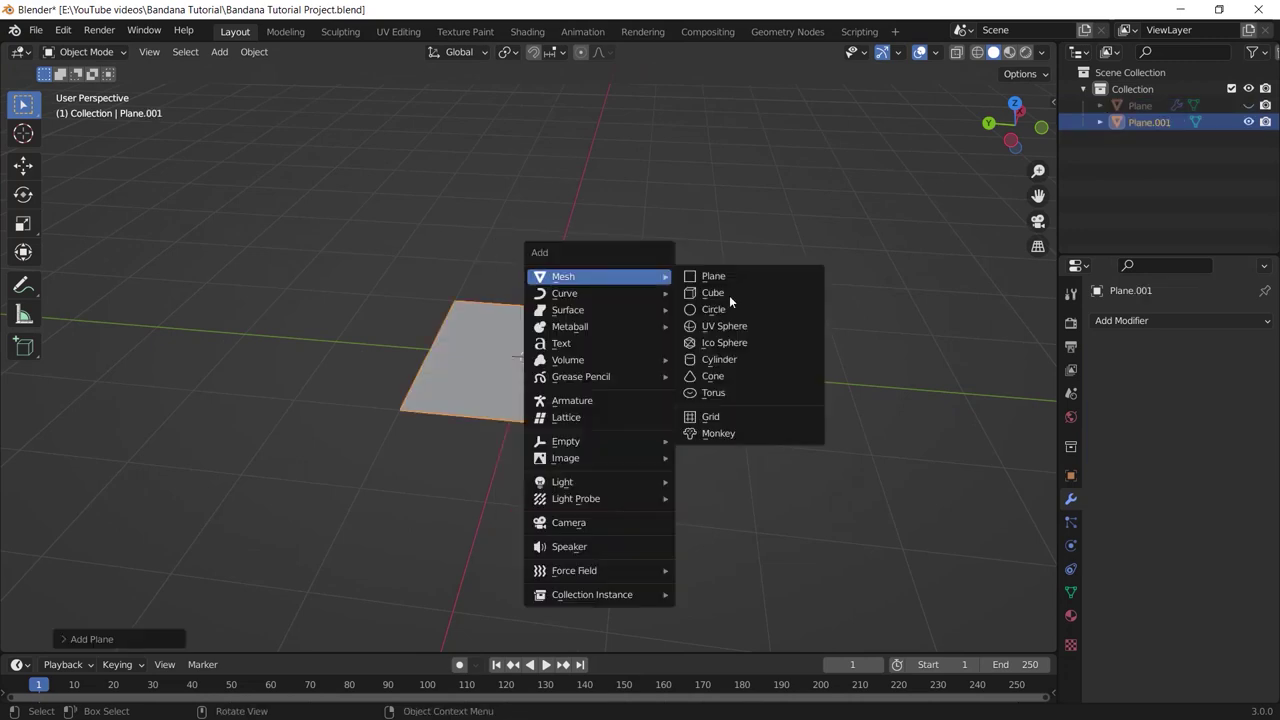
pyautogui.click(700, 355)
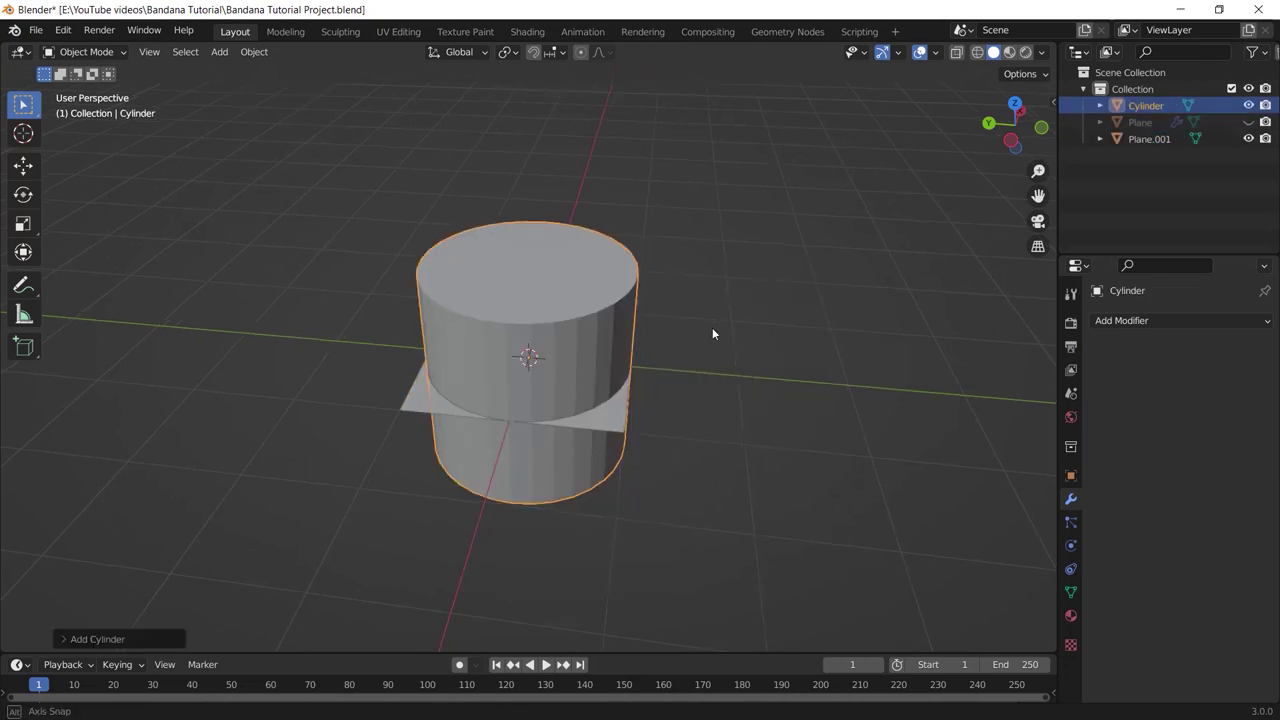
# - Scale the cylinder in X and Y only to about 0.028, making a thin rod
pyautogui.press('s')
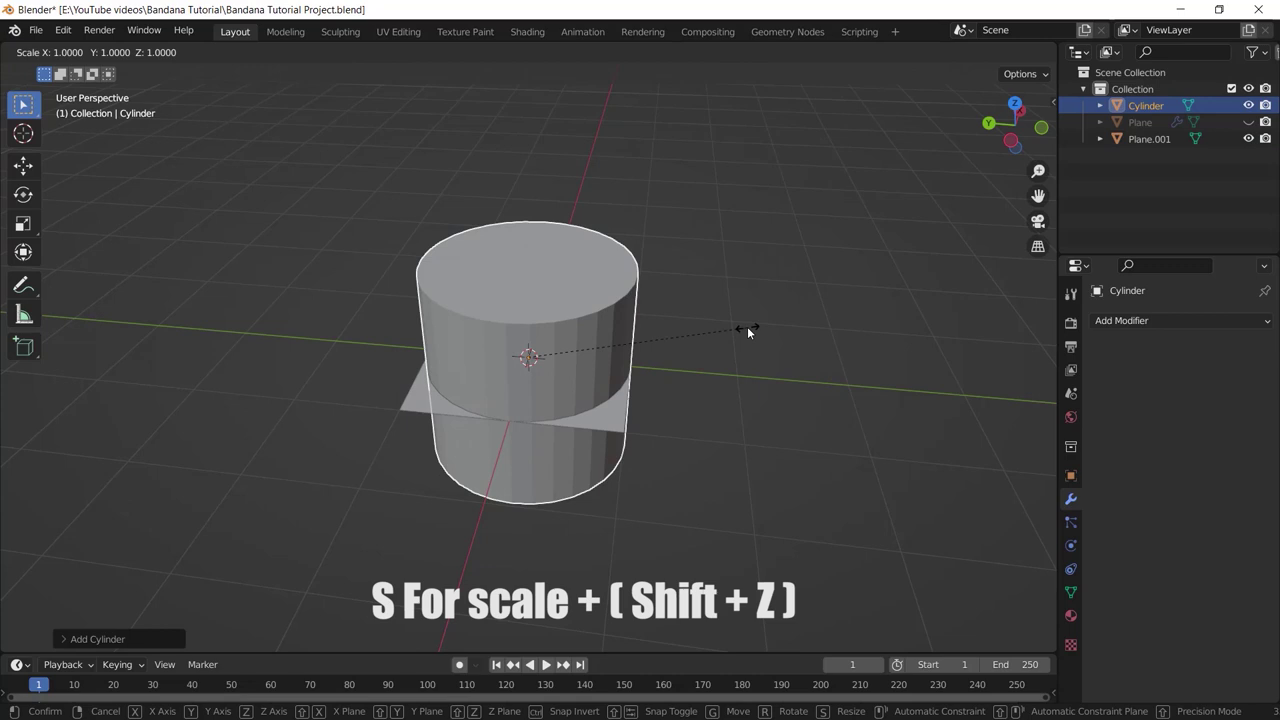
pyautogui.hotkey('shift', 'z')
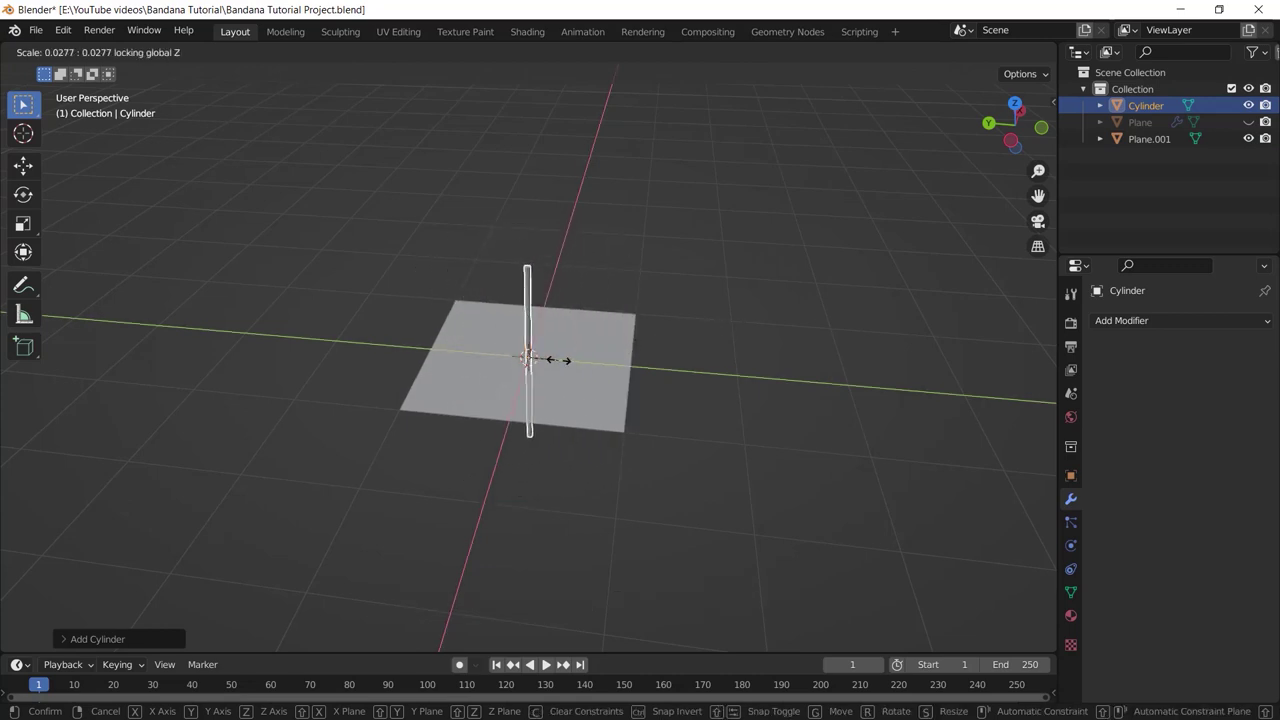
pyautogui.click(557, 360)
# - Set the rod's rotation to 90° in X and 45° in Z, and lengthen it to a Z scale of about 1.62
pyautogui.press('n')
pyautogui.click(920, 205)
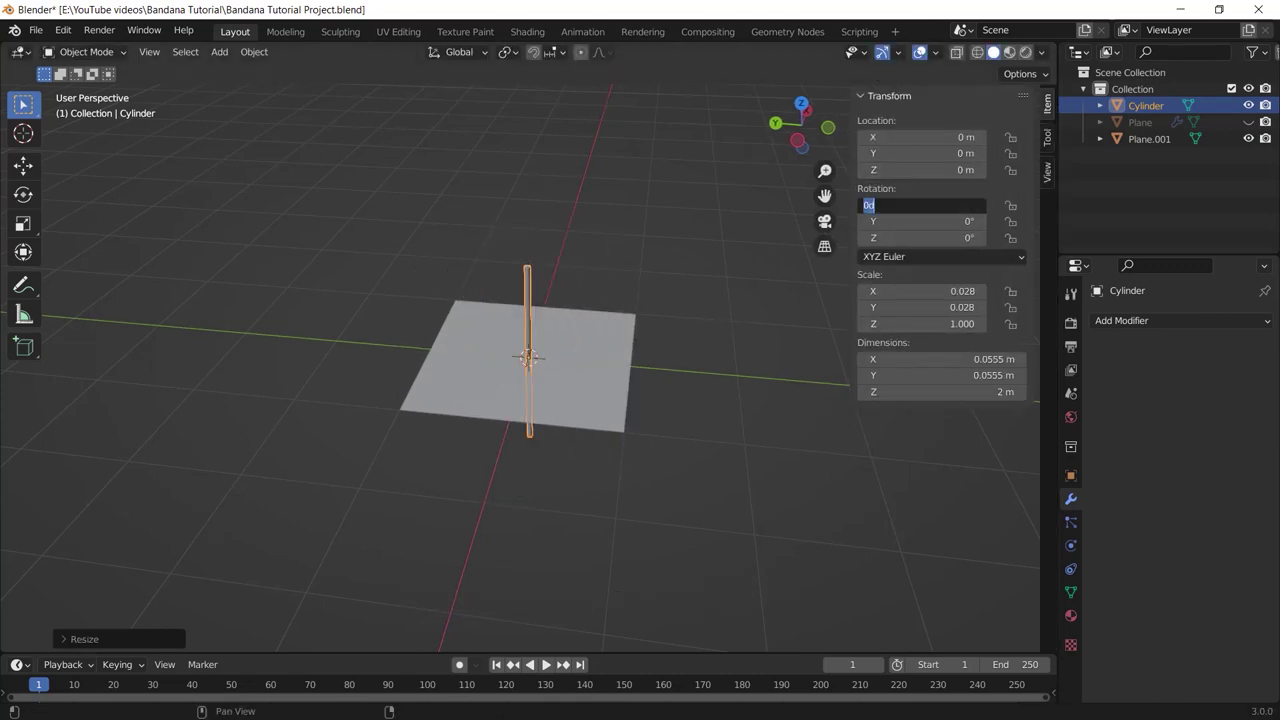
pyautogui.press('Tab')
pyautogui.press('Tab')
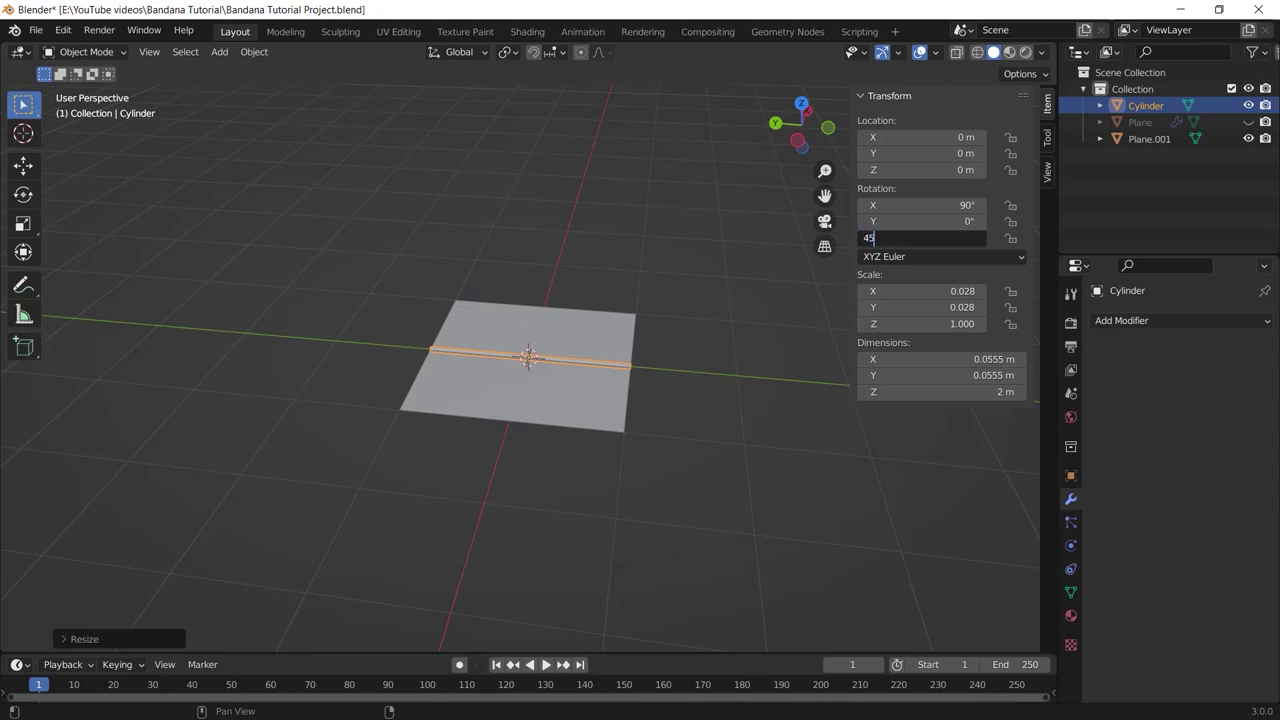
pyautogui.write('45')
pyautogui.press('Return')
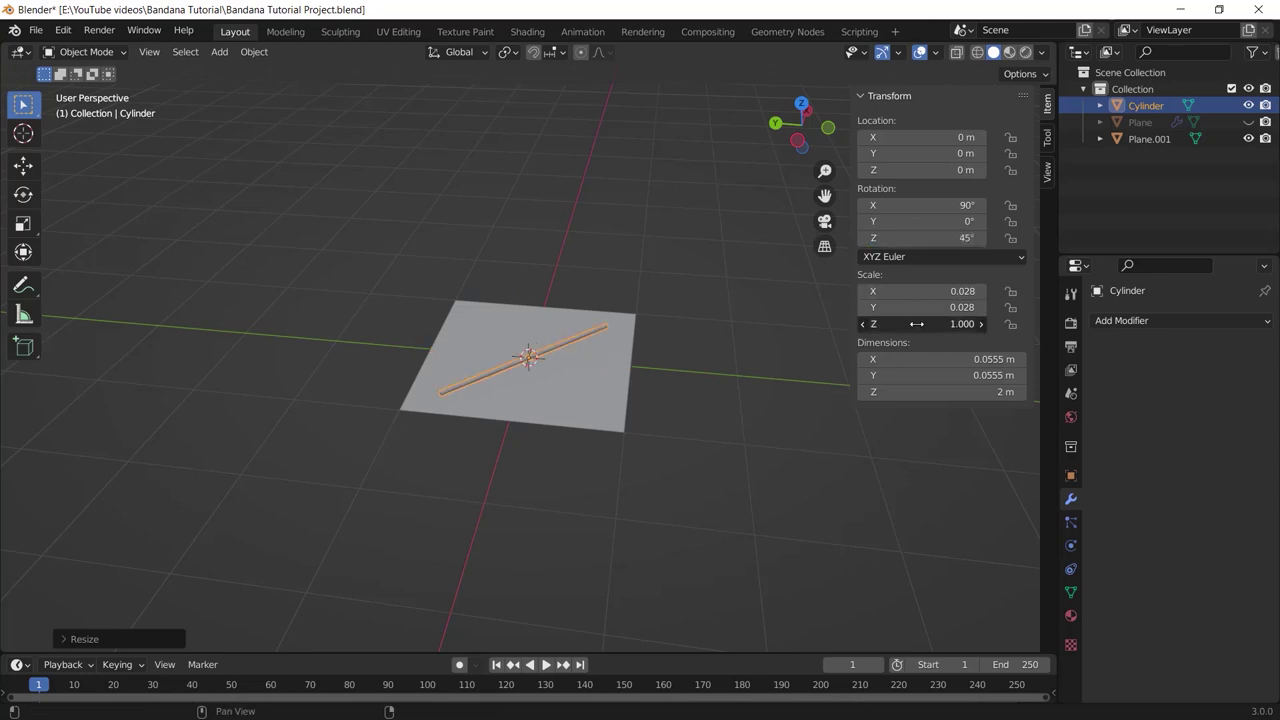
pyautogui.moveTo(922, 324); pyautogui.dragTo(944, 324)
# - Subdivide the new plane repeatedly into a dense grid in Edit Mode and return to Object Mode
pyautogui.click(603, 374)
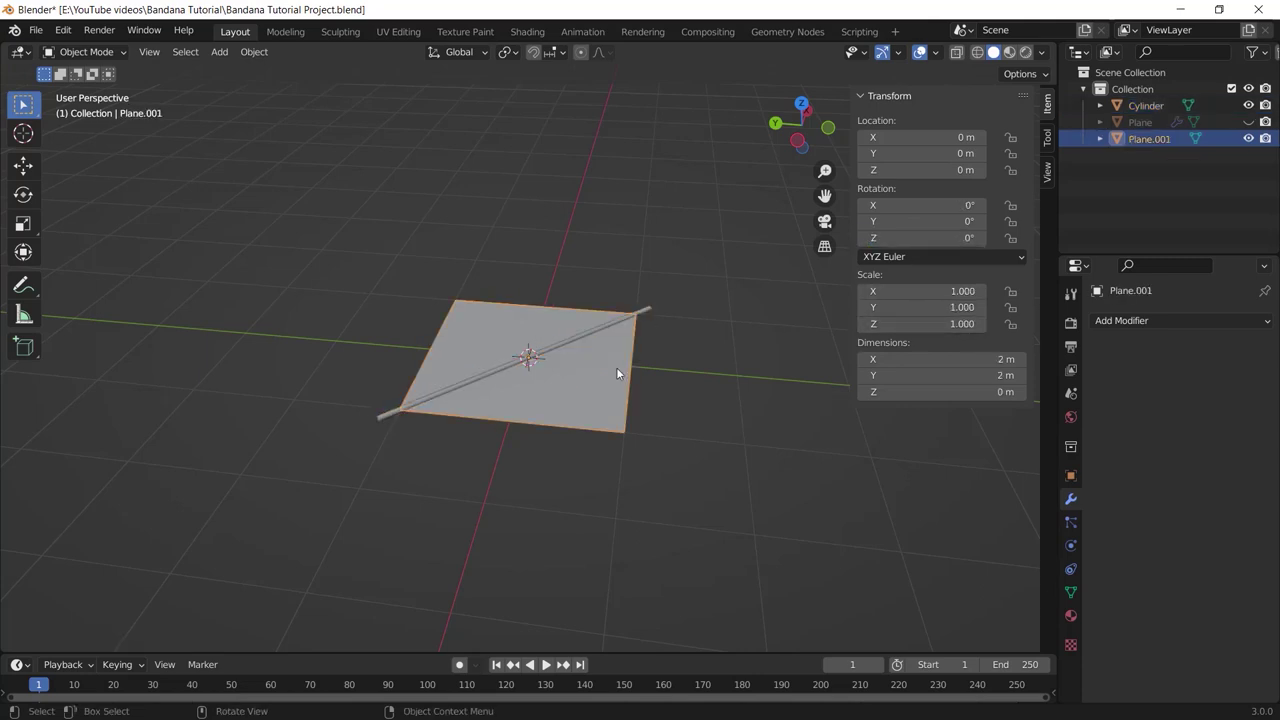
pyautogui.scroll(2, 616, 367)
pyautogui.press('Tab')
pyautogui.rightClick(617, 362)
pyautogui.click(613, 348)
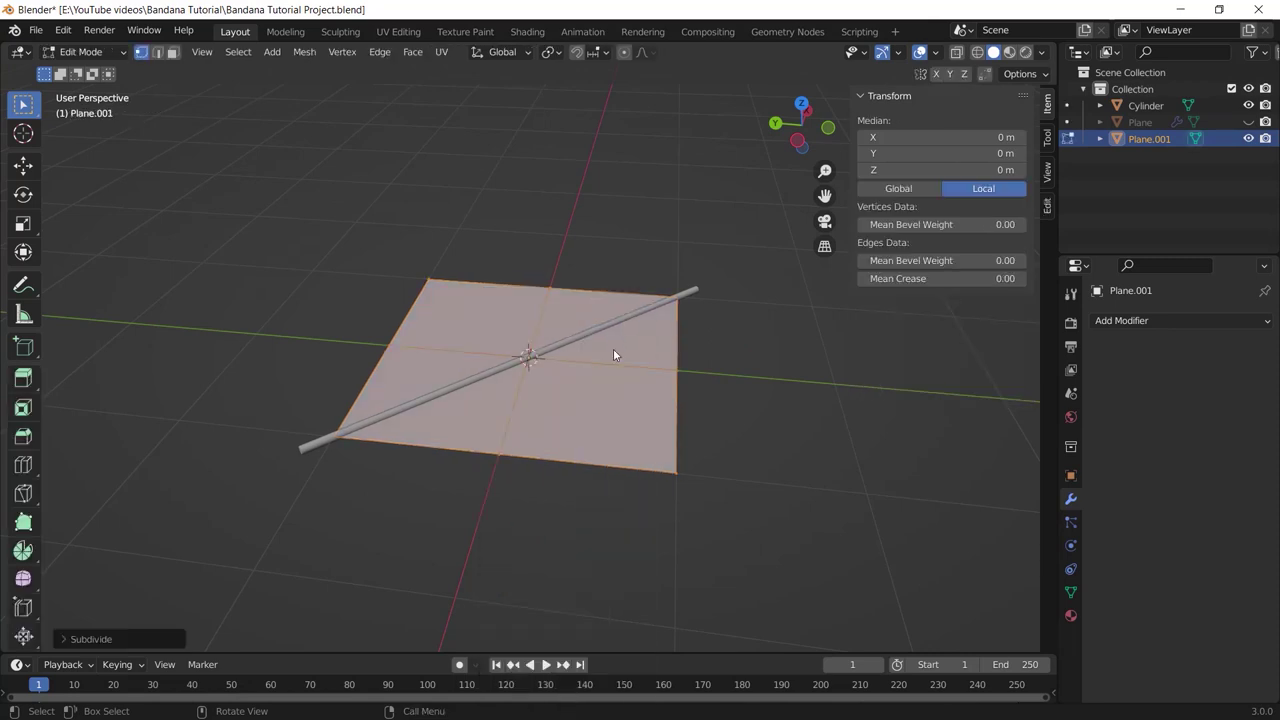
pyautogui.hotkey('shift', 'r')
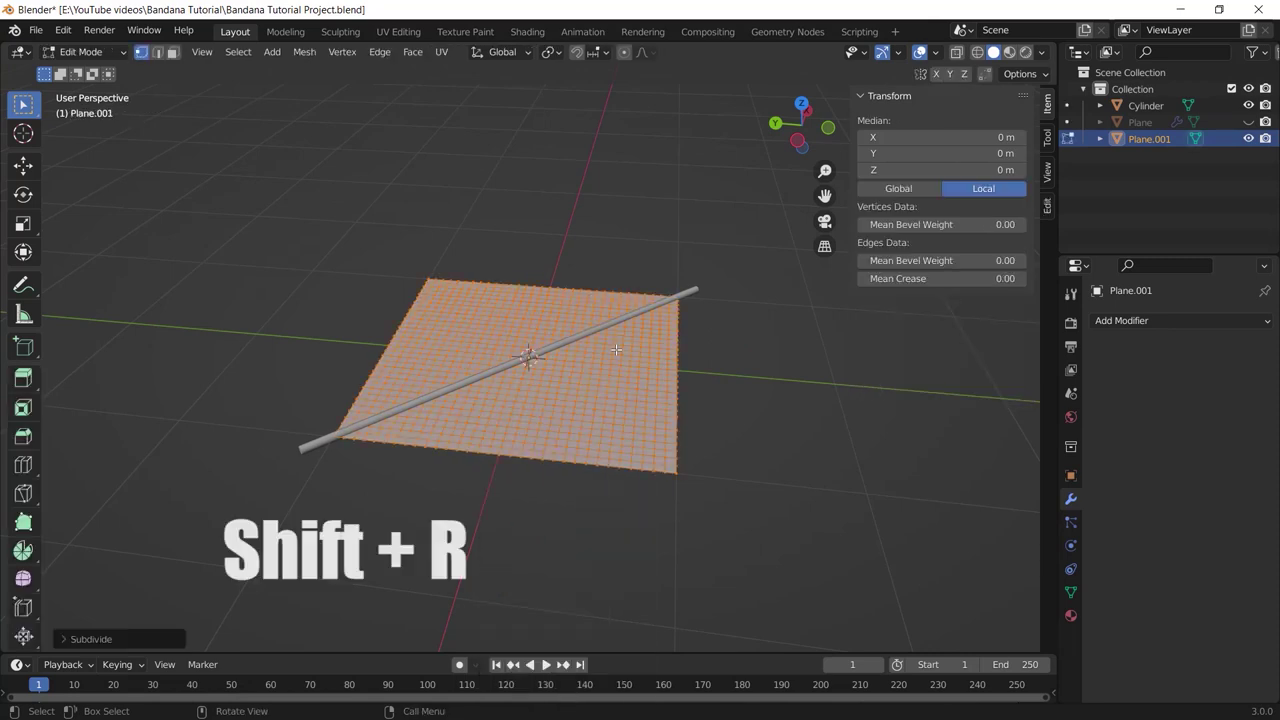
pyautogui.press('Tab')
# - Raise the plane along Z to about 0.063 m, just above the rod
pyautogui.press('g')
pyautogui.press('z')
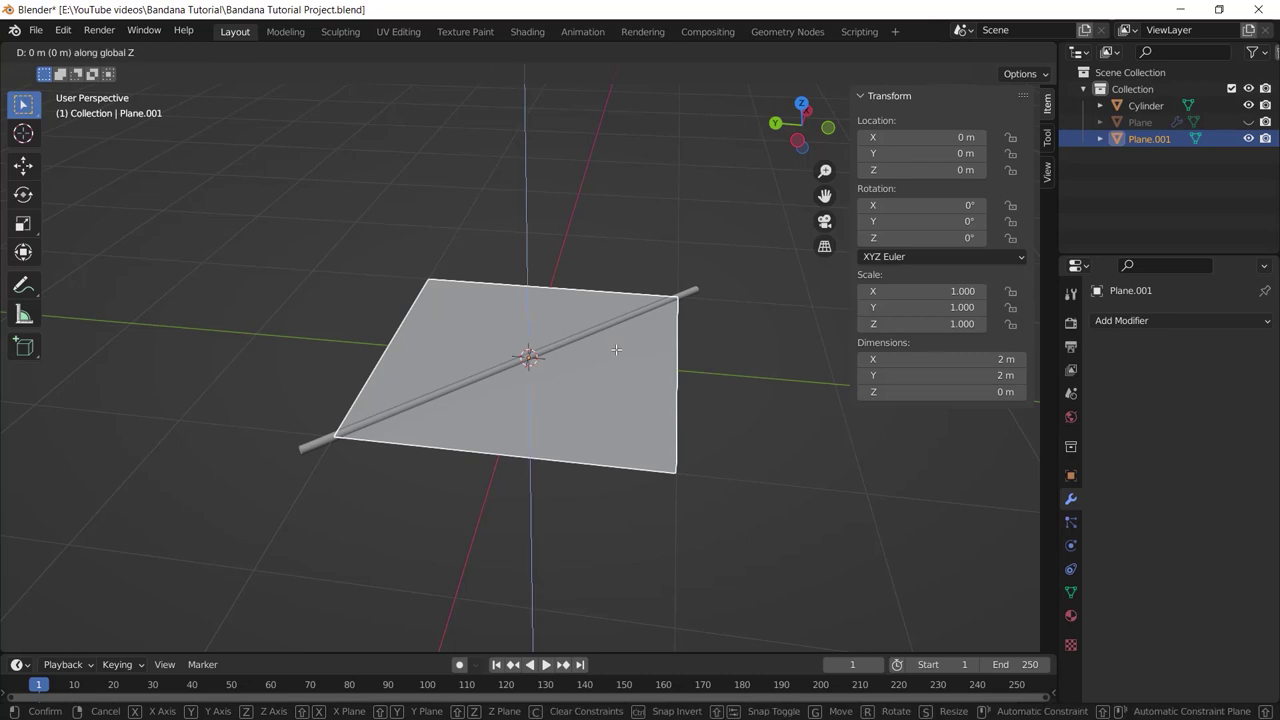
pyautogui.click(643, 273)
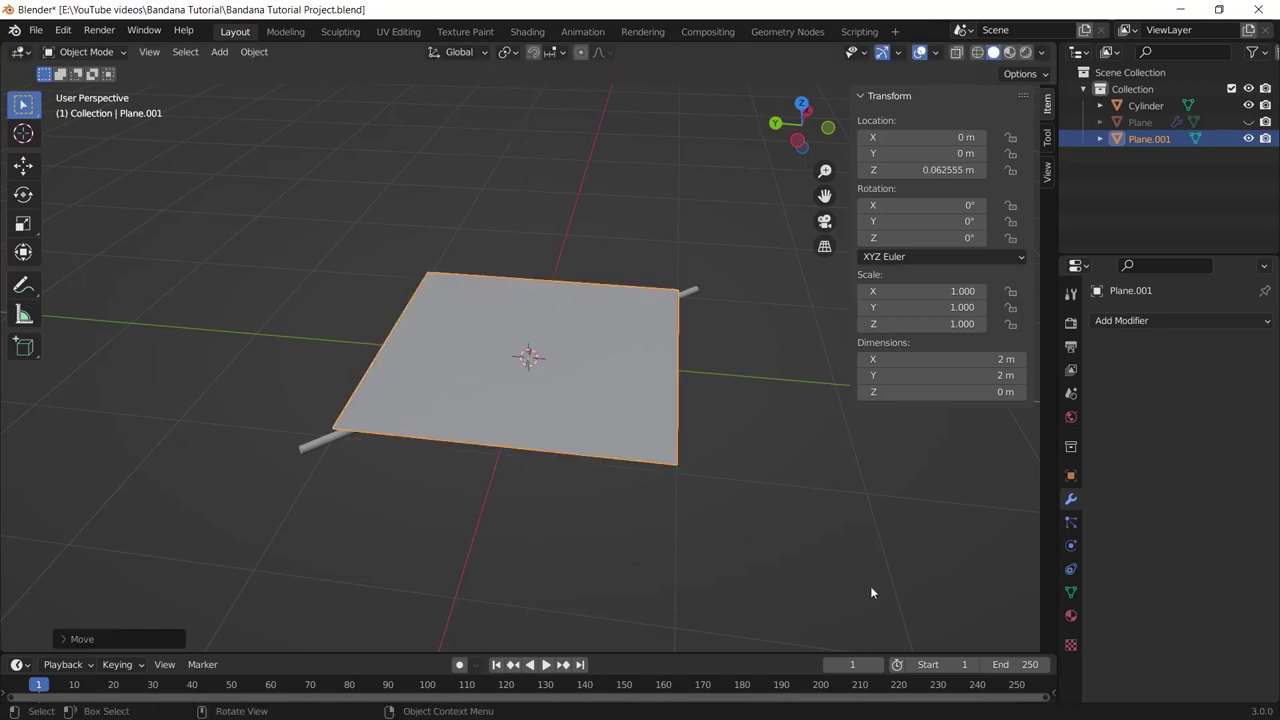
# - Give the plane Cloth physics and the rod Collision physics
pyautogui.click(1070, 545)
pyautogui.click(1172, 357)
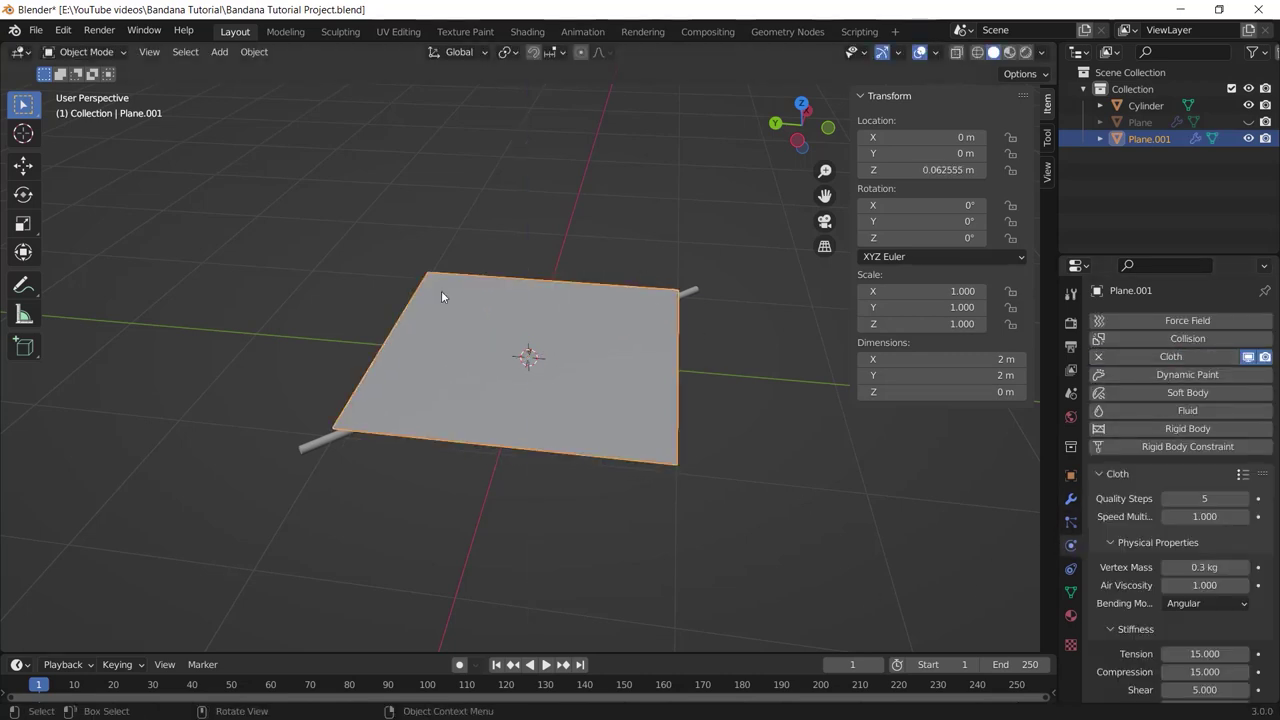
pyautogui.click(689, 297)
pyautogui.click(1206, 339)
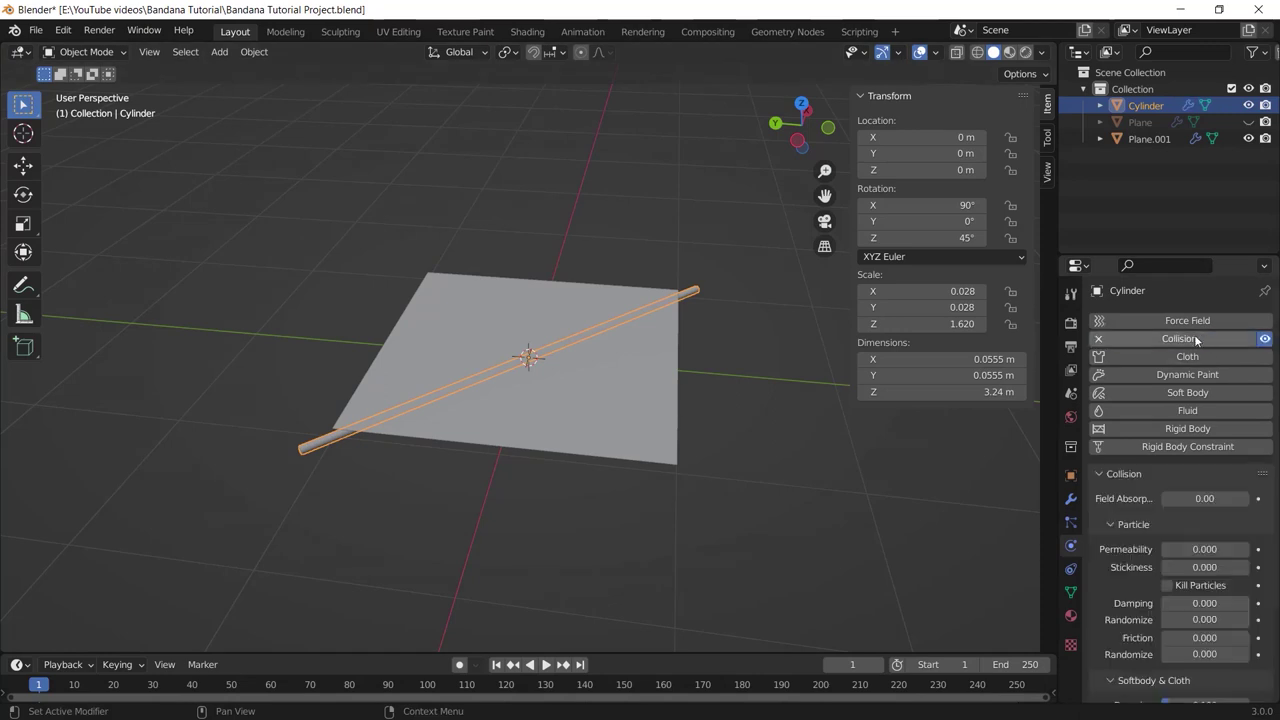
# - Enable Self Collisions in the plane's cloth settings with a self-collision distance of 0.01 m
pyautogui.click(591, 362)
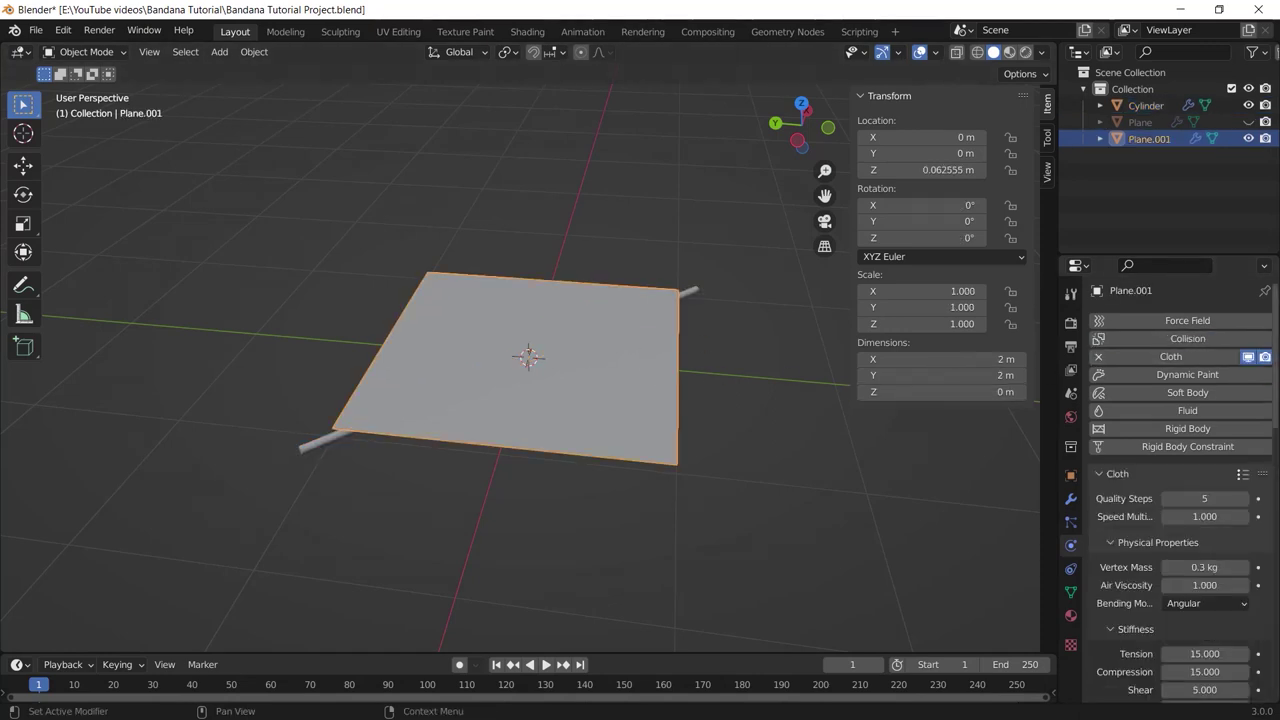
pyautogui.scroll(-15, 1139, 414)
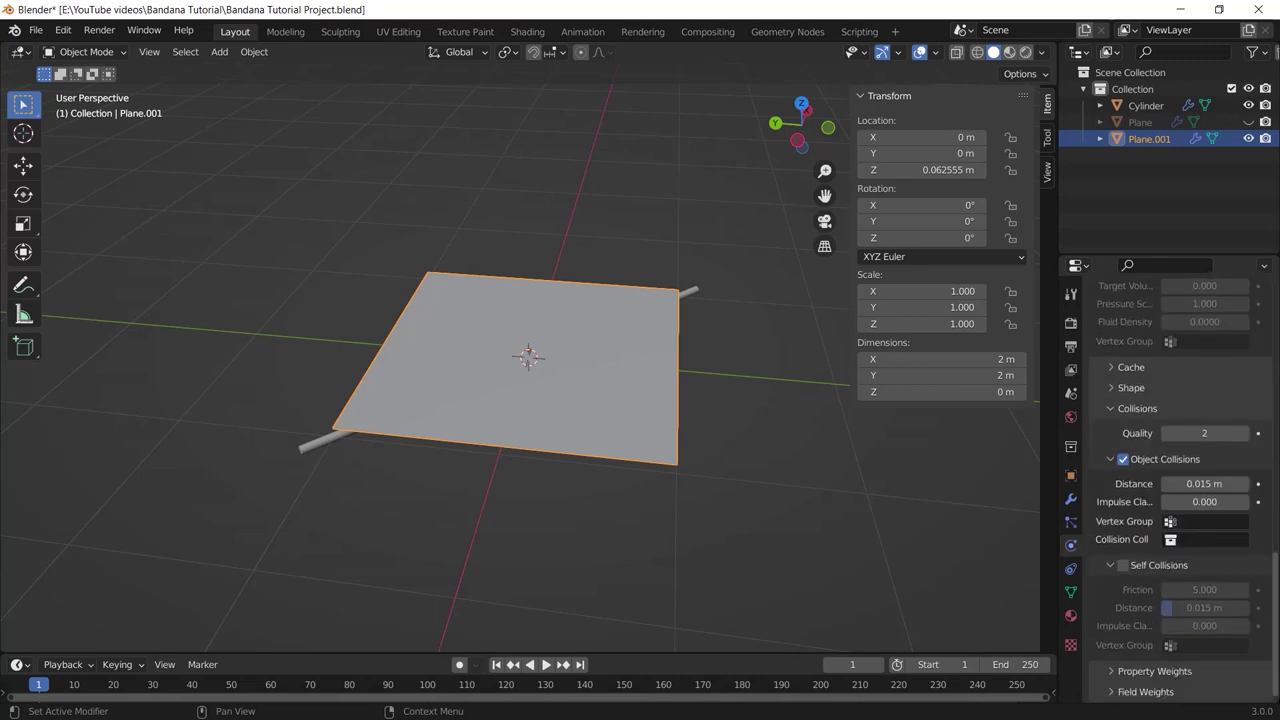
pyautogui.click(1123, 573)
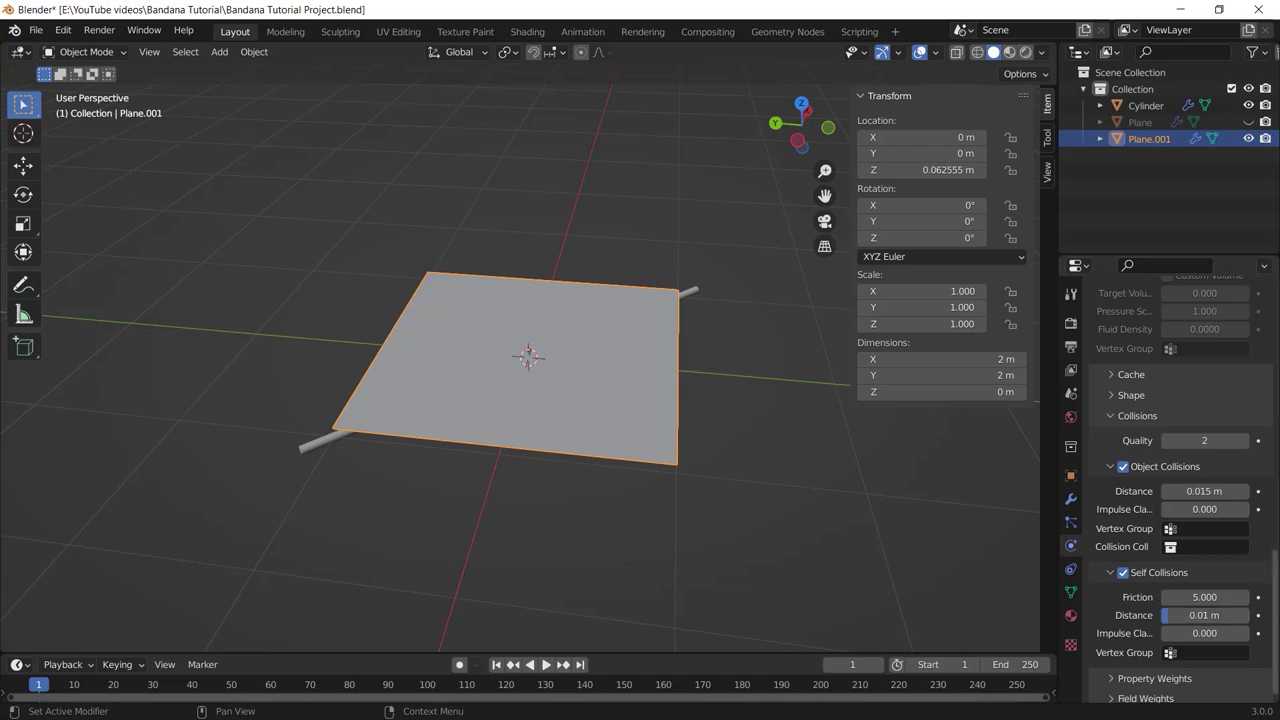
# - Set the cloth's air viscosity to 3, vertex mass to 0.5 kg and quality steps to 7
pyautogui.scroll(20, 1220, 567)
pyautogui.click(1204, 586)
pyautogui.write('0.')
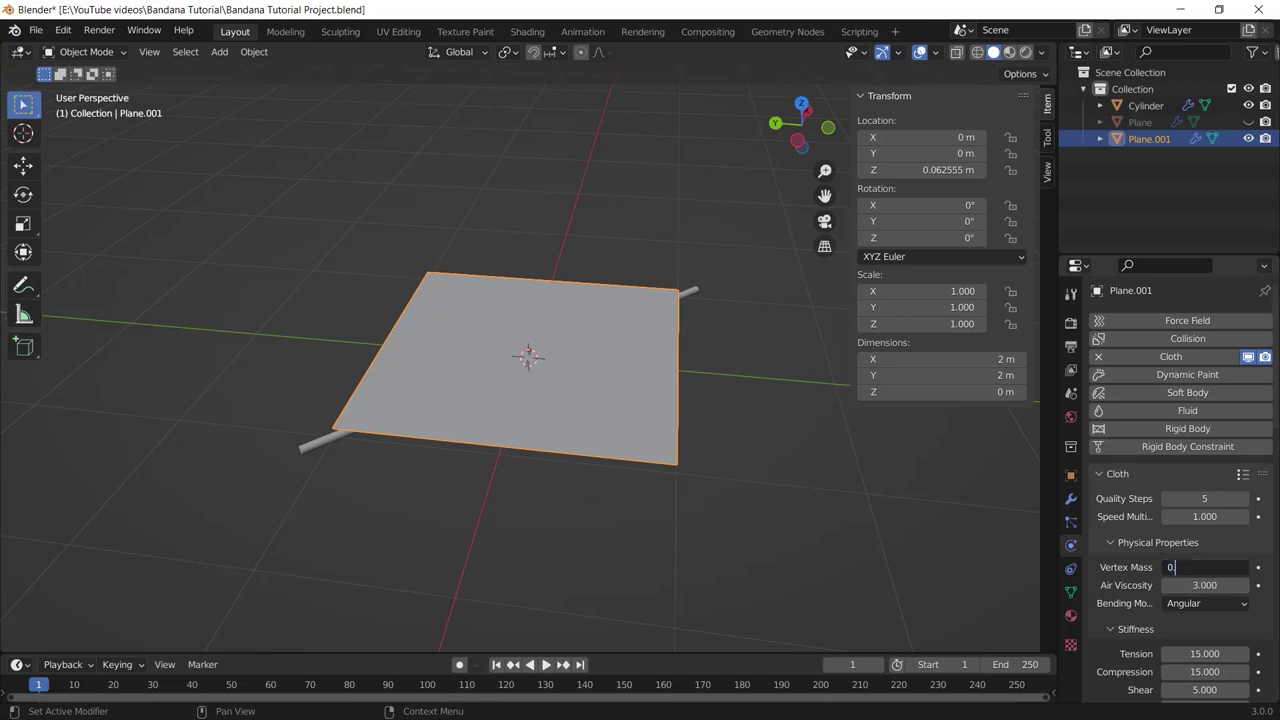
pyautogui.write('5')
pyautogui.press('Return')
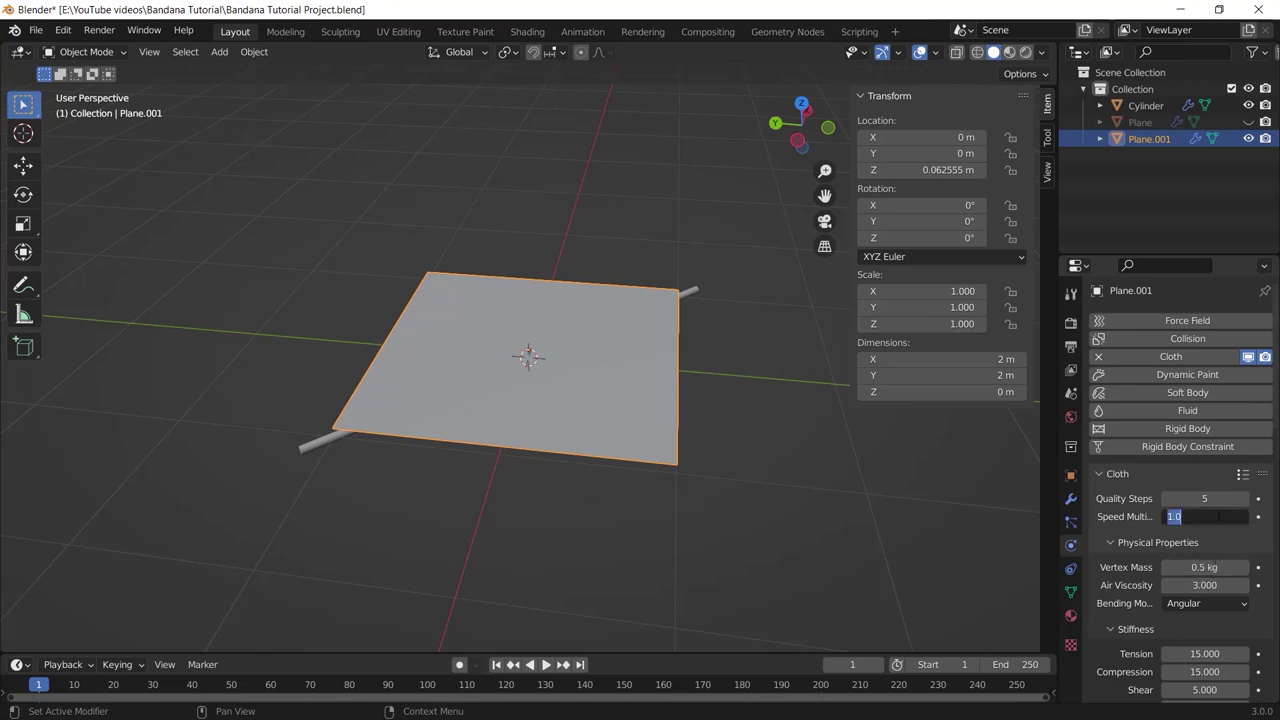
pyautogui.click(1243, 499)
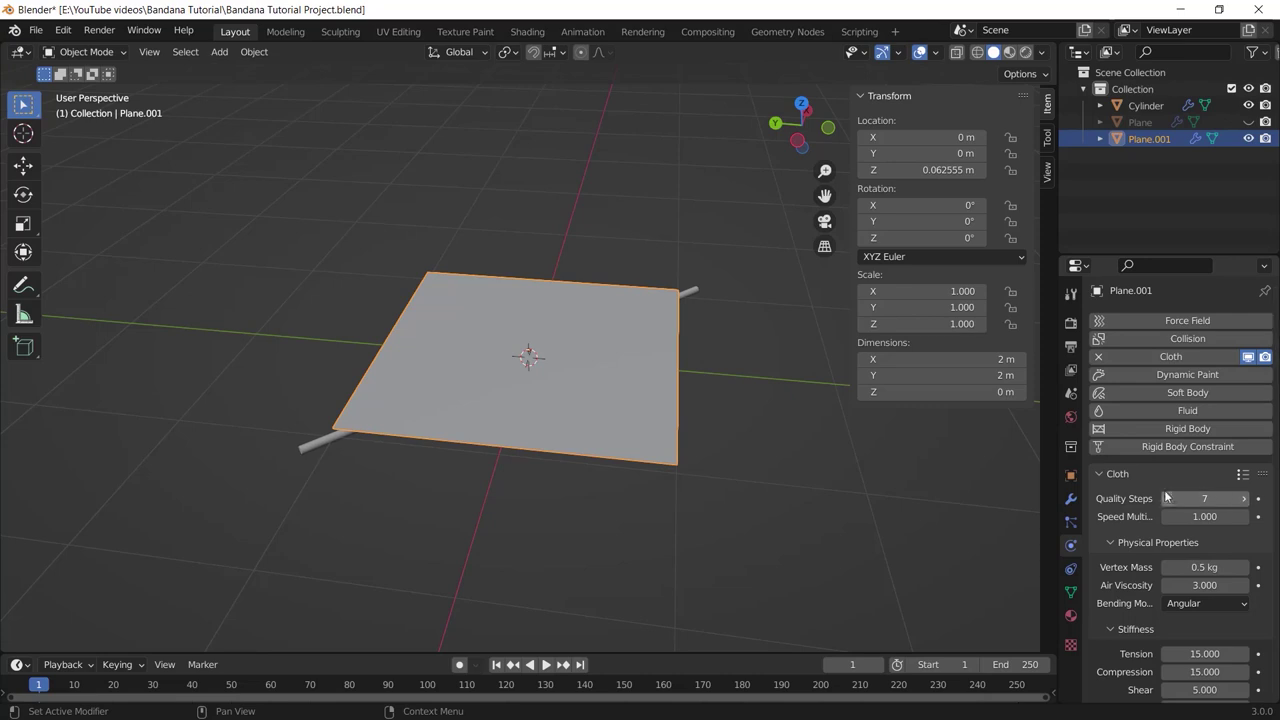
pyautogui.click(1243, 499)
# - Play the cloth simulation until the plane drapes over the rod and stop it at frame 24
pyautogui.press('space')
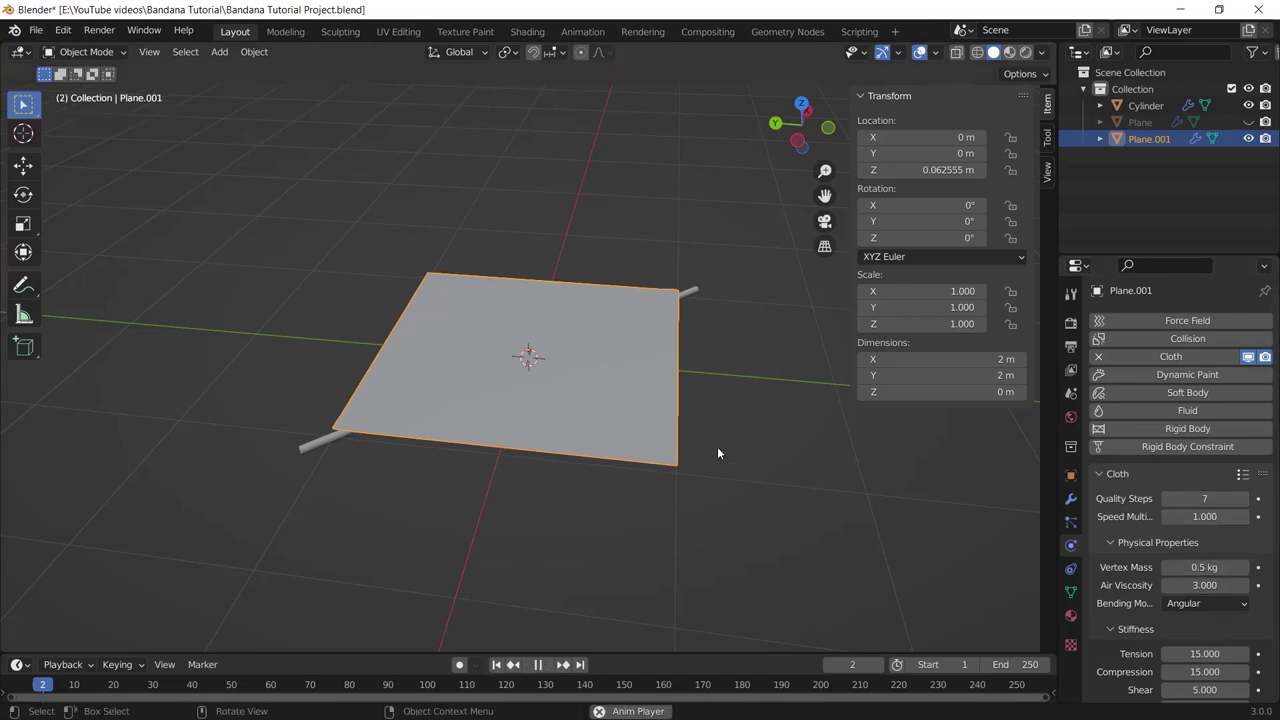
pyautogui.moveTo(742, 406); pyautogui.dragTo(776, 396, button='middle')
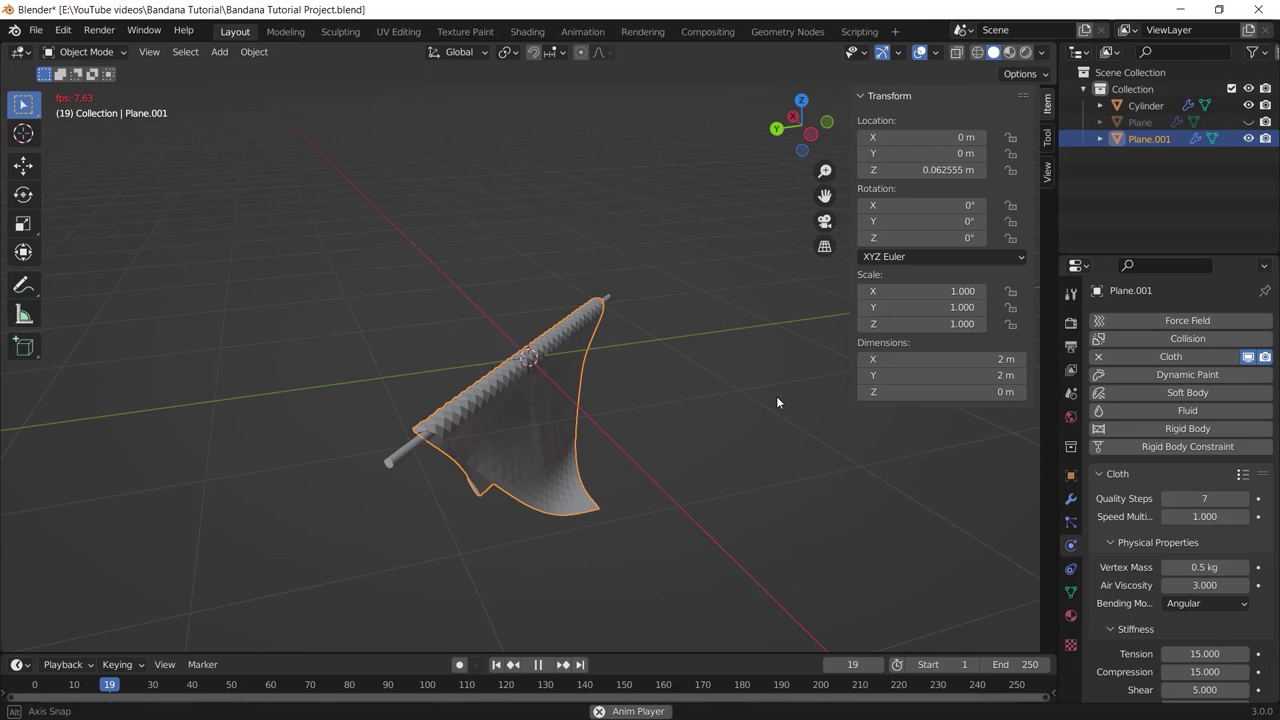
pyautogui.press('space')
pyautogui.moveTo(585, 409); pyautogui.dragTo(545, 414, button='middle')
# - Apply the Cloth modifier to the draped plane
pyautogui.click(1071, 499)
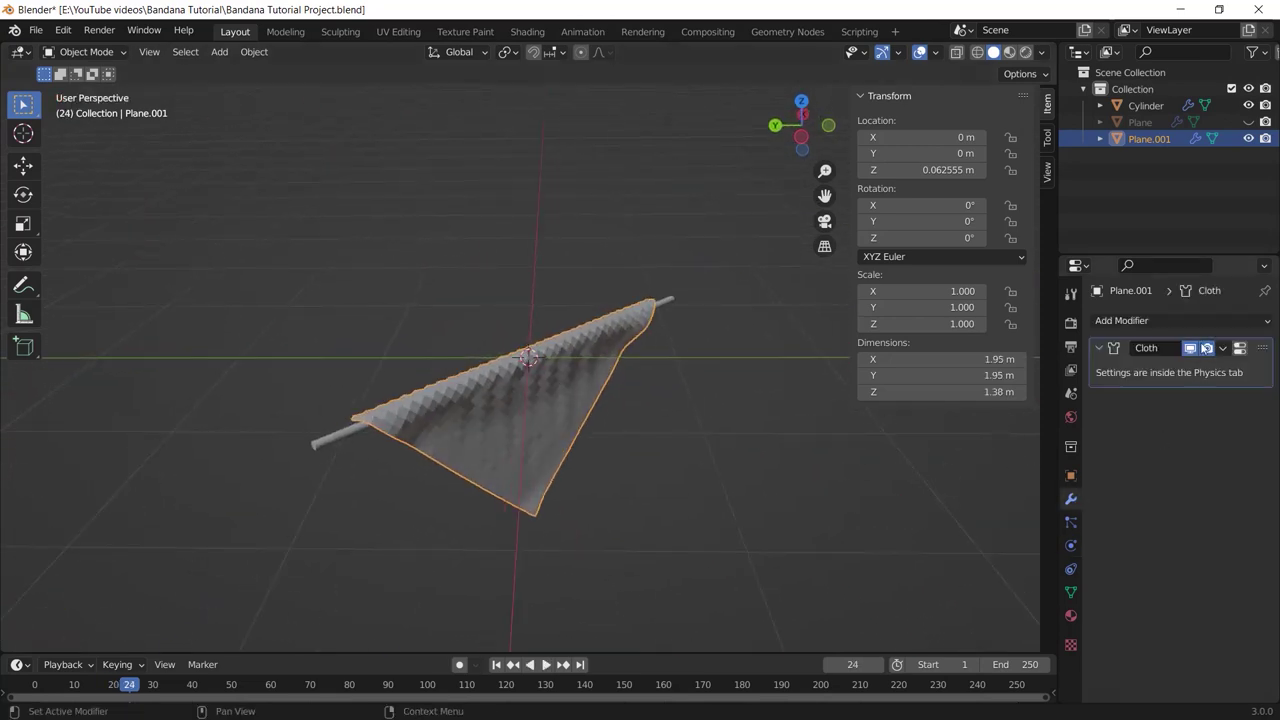
pyautogui.click(1224, 354)
pyautogui.click(1174, 365)
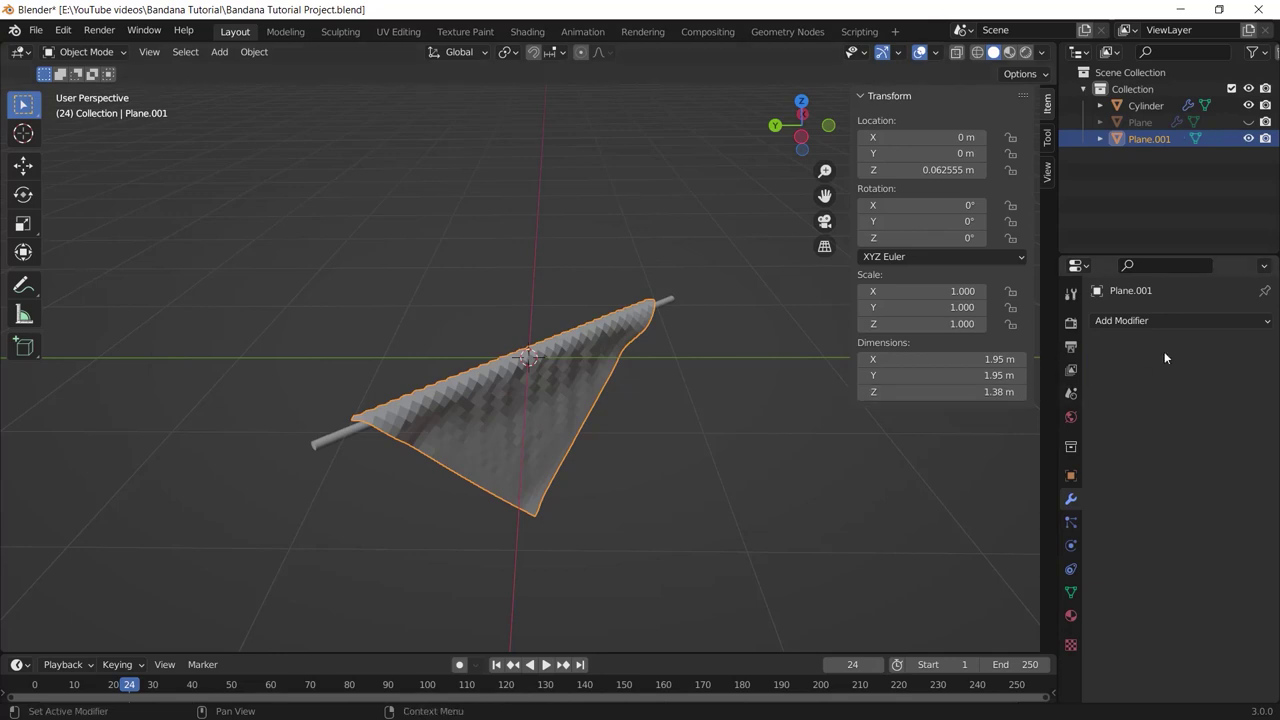
# - Add a level 2 Subdivision Surface modifier to the draped cloth and delete the rod
pyautogui.hotkey('ctrl', '2')
pyautogui.moveTo(664, 374); pyautogui.dragTo(613, 387, button='middle')
pyautogui.press('n')
pyautogui.click(391, 454)
pyautogui.press('Delete')
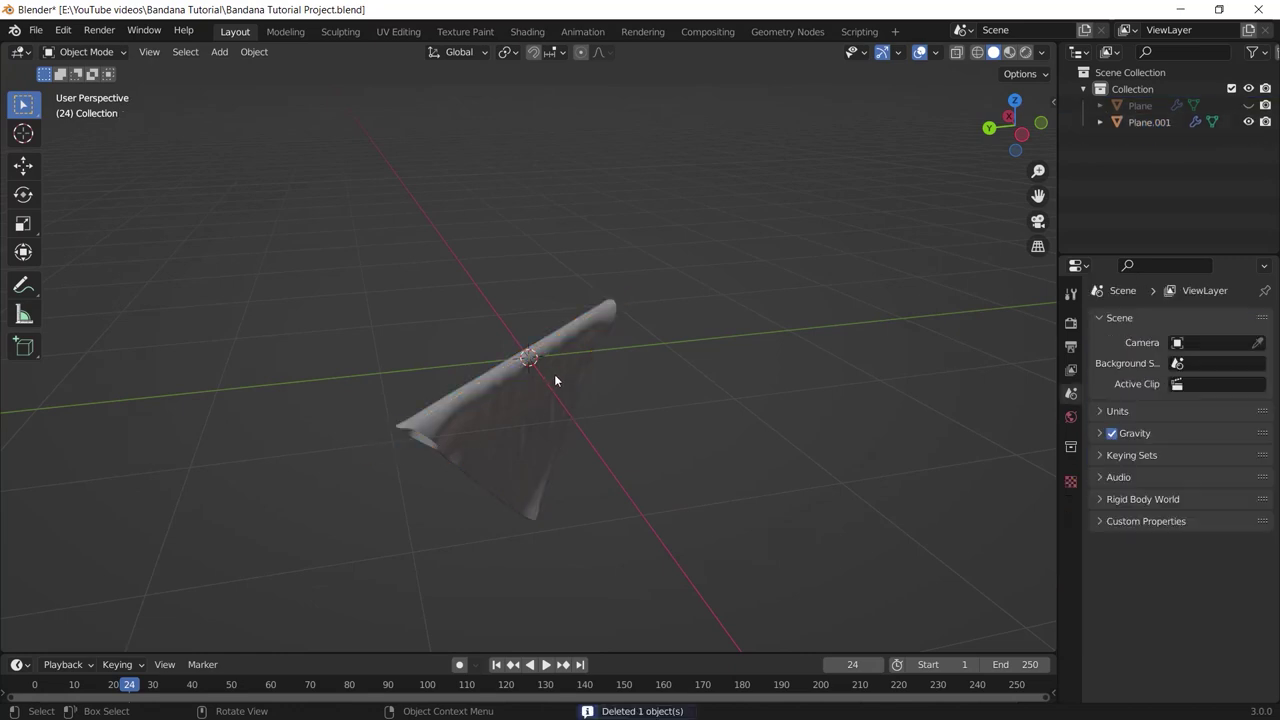
# - Set the draped cloth's Z rotation to 45°
pyautogui.click(527, 374)
pyautogui.moveTo(527, 374); pyautogui.dragTo(562, 370, button='middle')
pyautogui.press('n')
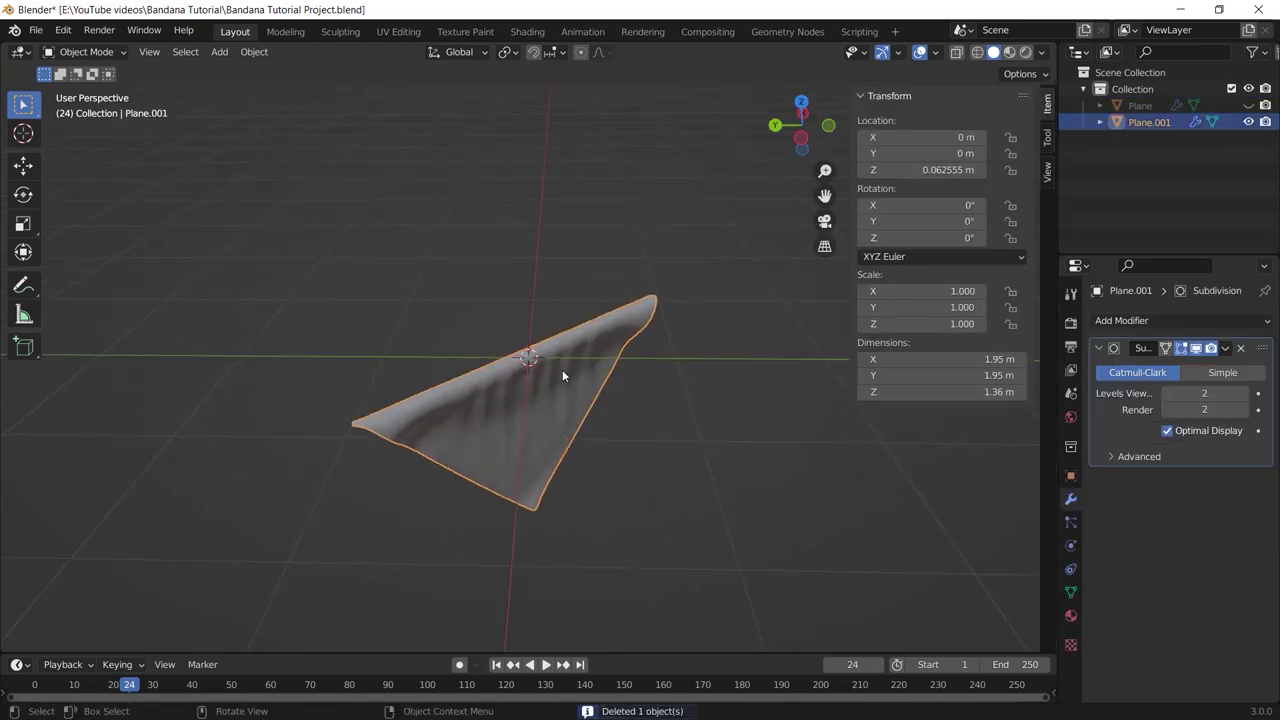
pyautogui.click(935, 238)
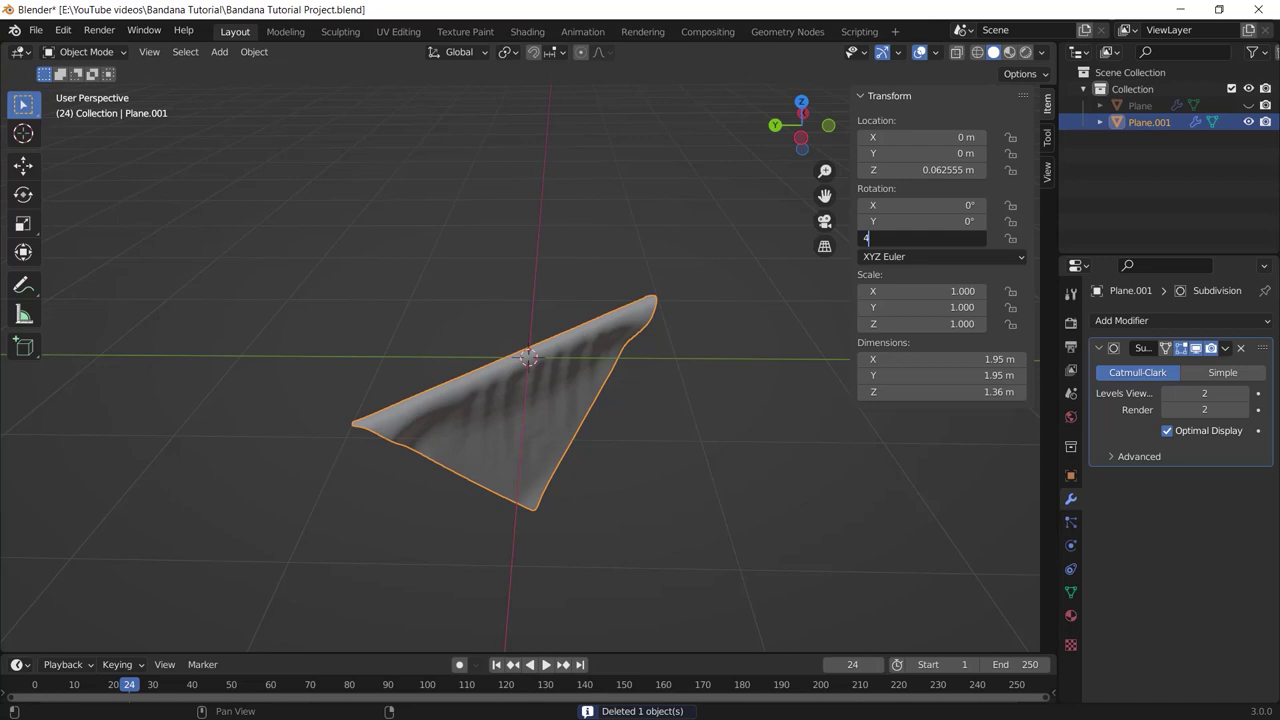
pyautogui.write('45')
pyautogui.press('Return')
pyautogui.moveTo(600, 420); pyautogui.dragTo(380, 175, button='middle')
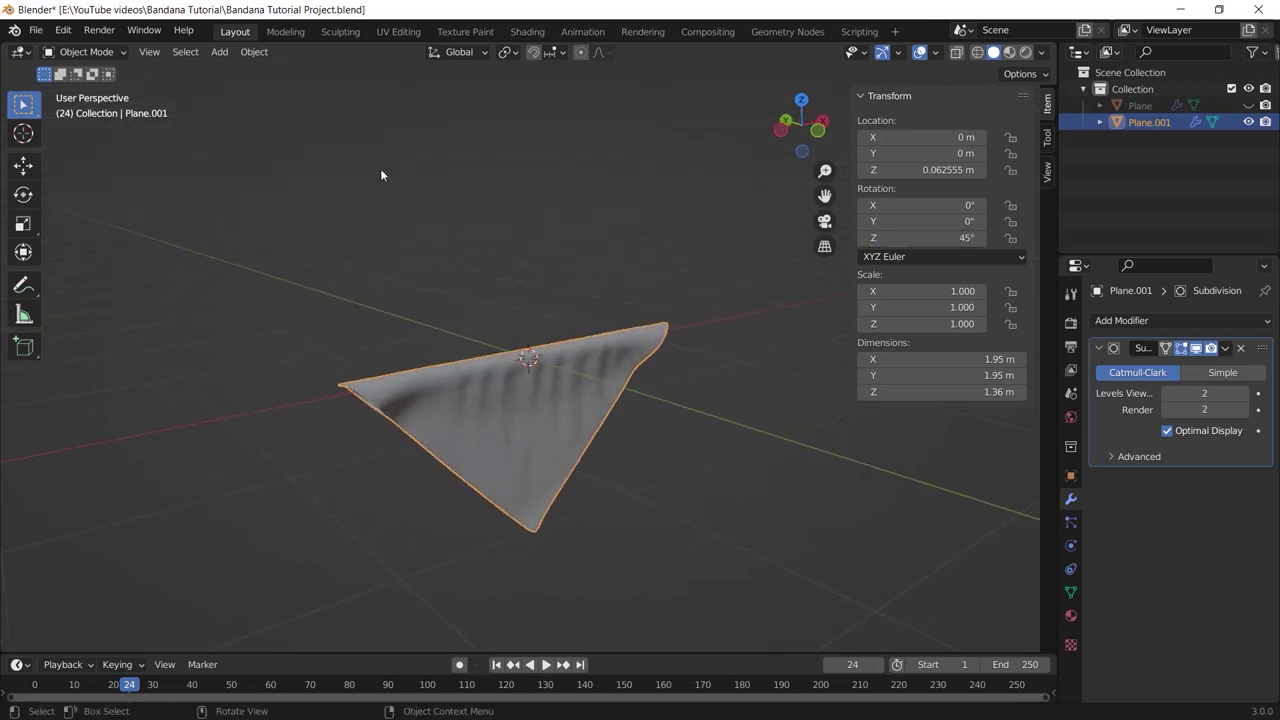
pyautogui.press('n')
# - In the Sculpting workspace, push in the front of the cloth's folded upper edge with the inverted Draw brush
pyautogui.click(338, 33)
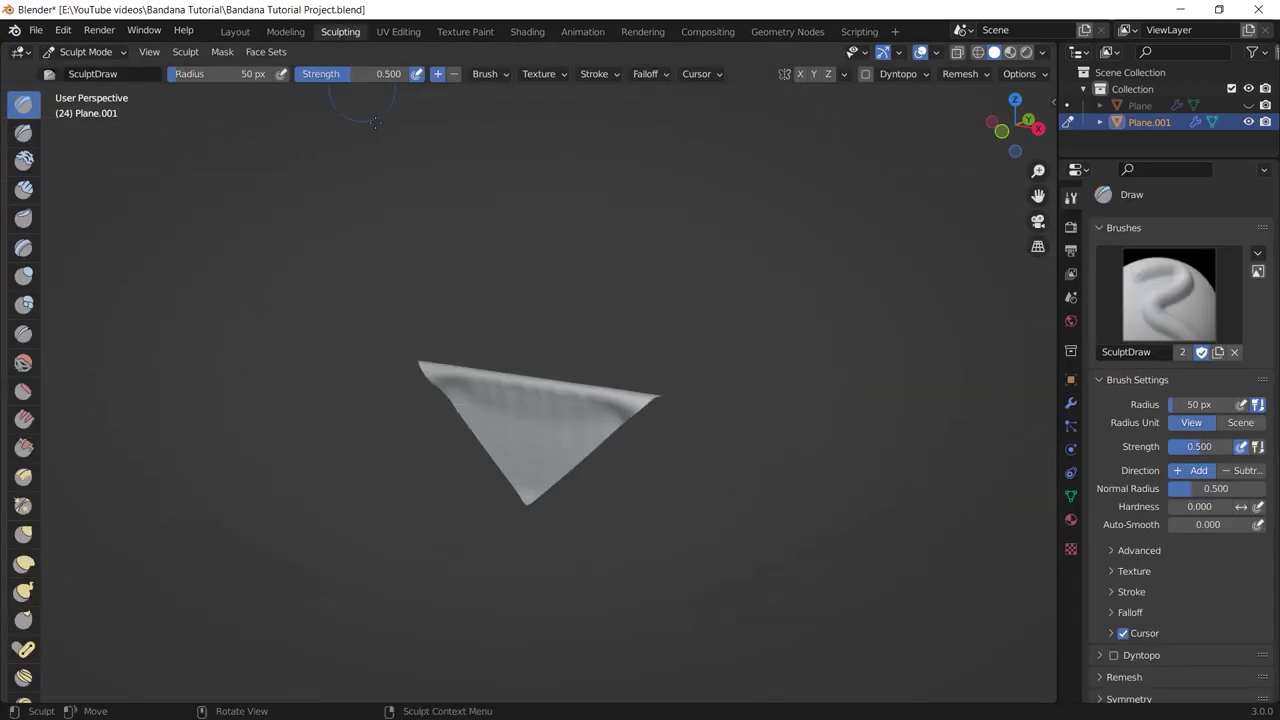
pyautogui.press('KP_1')
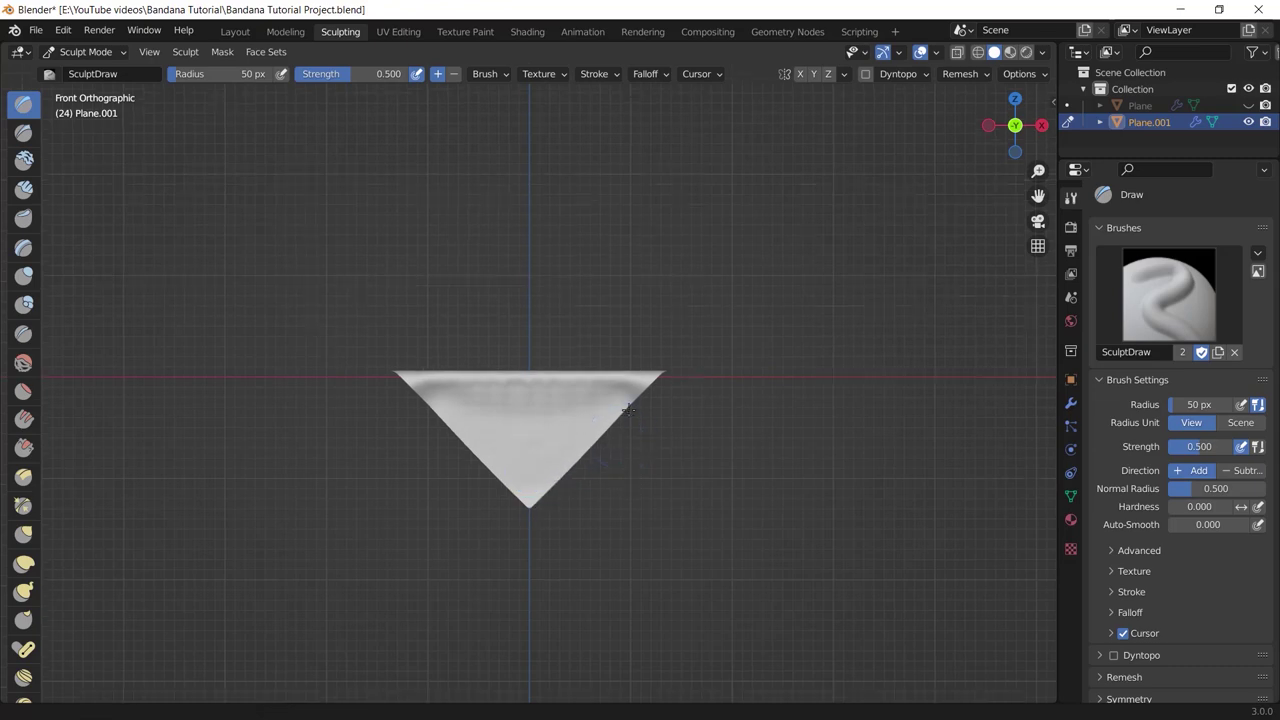
pyautogui.scroll(3, 620, 430)
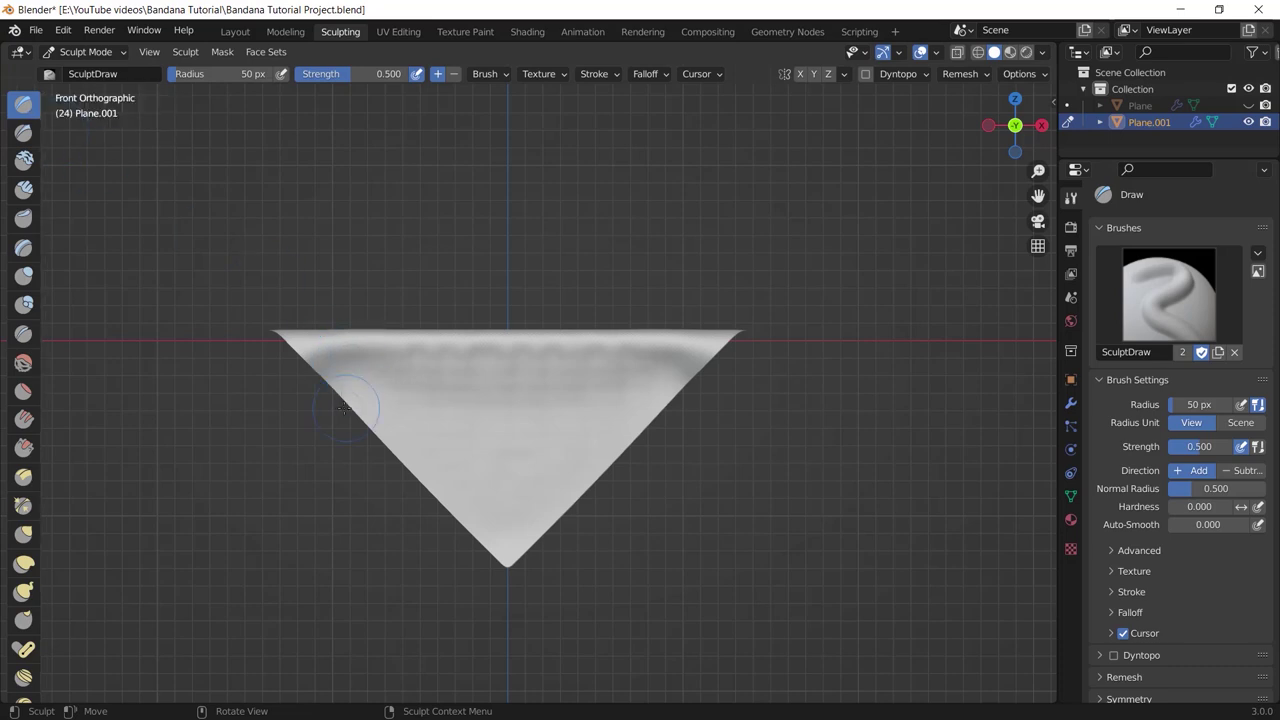
pyautogui.keyDown('ctrl'); pyautogui.moveTo(302, 344); pyautogui.dragTo(732, 348); pyautogui.keyUp('ctrl')
pyautogui.keyDown('ctrl'); pyautogui.moveTo(597, 338); pyautogui.dragTo(752, 340); pyautogui.keyUp('ctrl')
pyautogui.moveTo(798, 343); pyautogui.dragTo(718, 369, button='middle')
# - Flatten the back side of the folded upper edge from the back view with inverted Draw brush strokes
pyautogui.press('ctrl+KP_1')
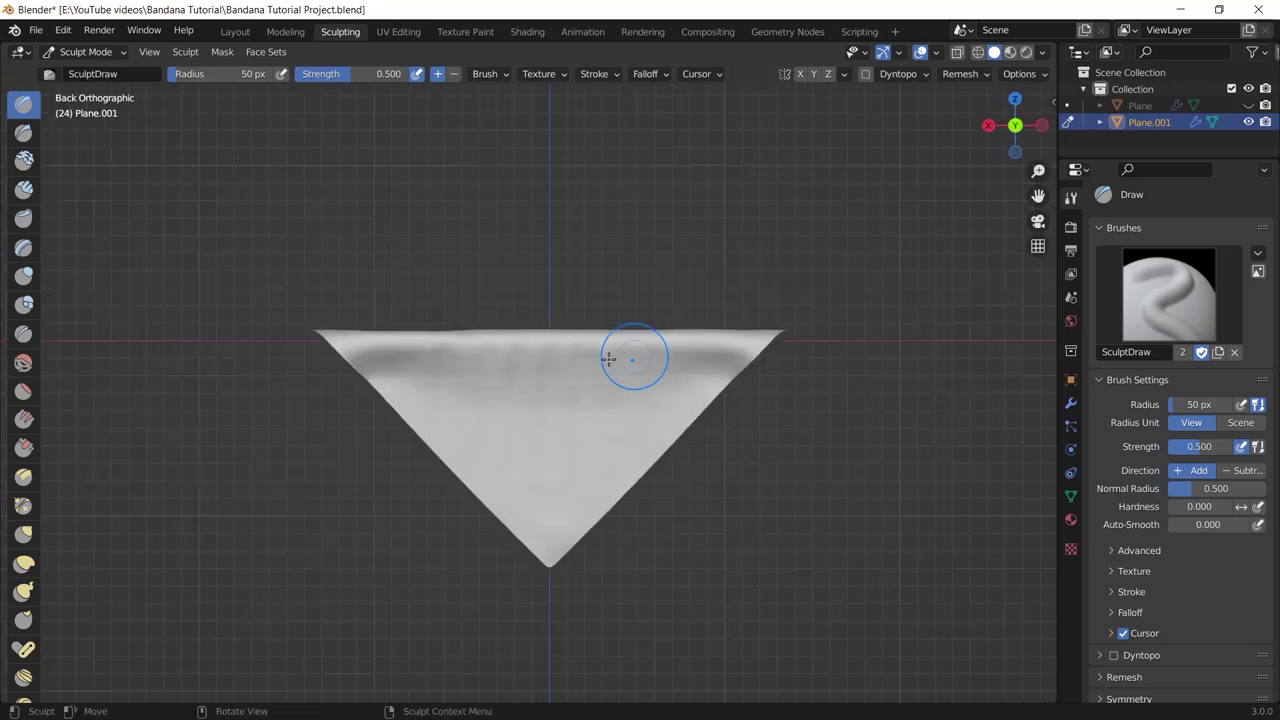
pyautogui.moveTo(350, 348)
pyautogui.keyDown('ctrl'); pyautogui.mouseDown()
pyautogui.moveTo(409, 354)
pyautogui.moveTo(334, 347)
pyautogui.moveTo(706, 340)
pyautogui.mouseUp(); pyautogui.keyUp('ctrl')
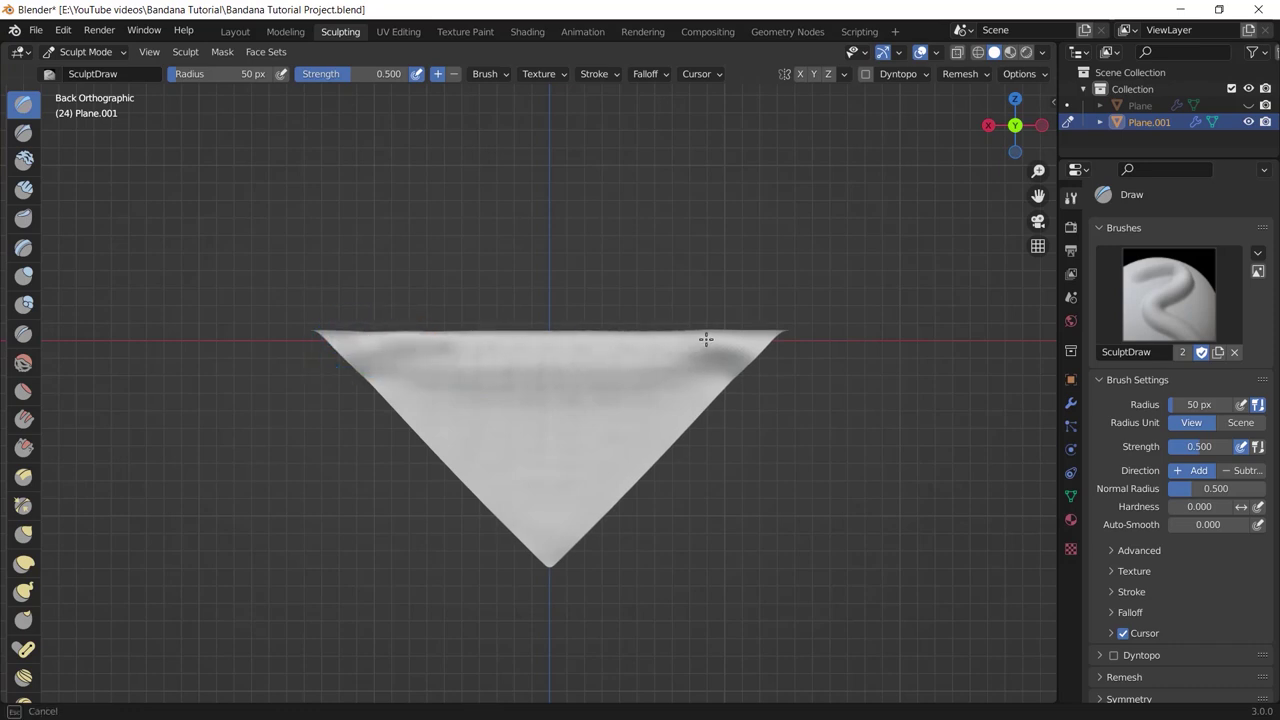
pyautogui.keyDown('ctrl'); pyautogui.moveTo(783, 338); pyautogui.dragTo(775, 341); pyautogui.keyUp('ctrl')
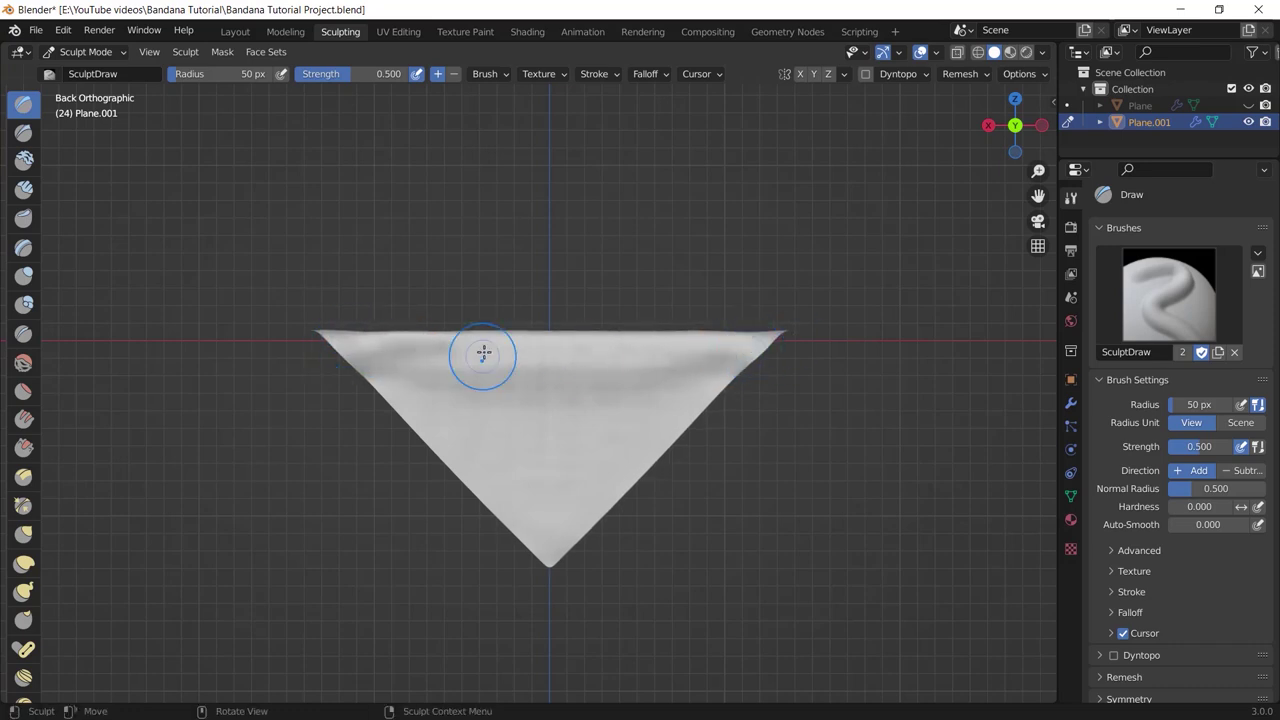
pyautogui.moveTo(486, 351)
pyautogui.mouseDown(button='middle')
pyautogui.moveTo(610, 358)
pyautogui.moveTo(349, 374)
pyautogui.mouseUp(button='middle')
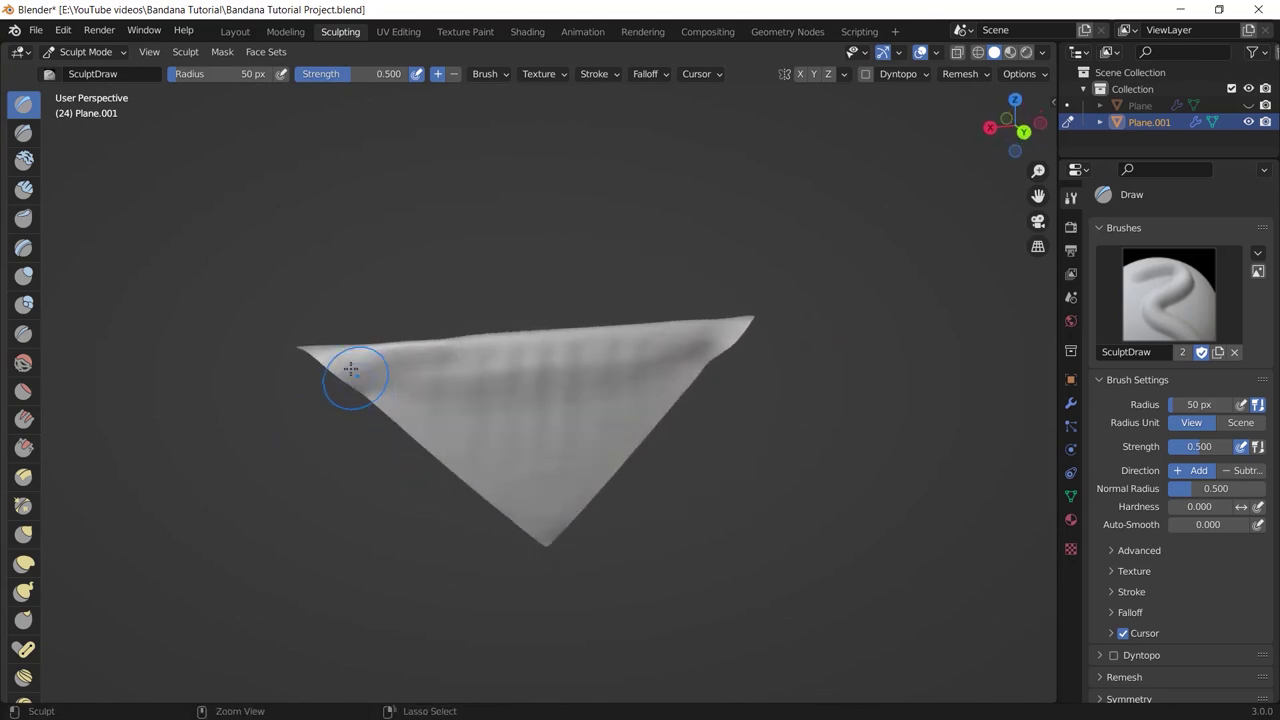
pyautogui.moveTo(406, 380); pyautogui.dragTo(663, 394, button='middle')
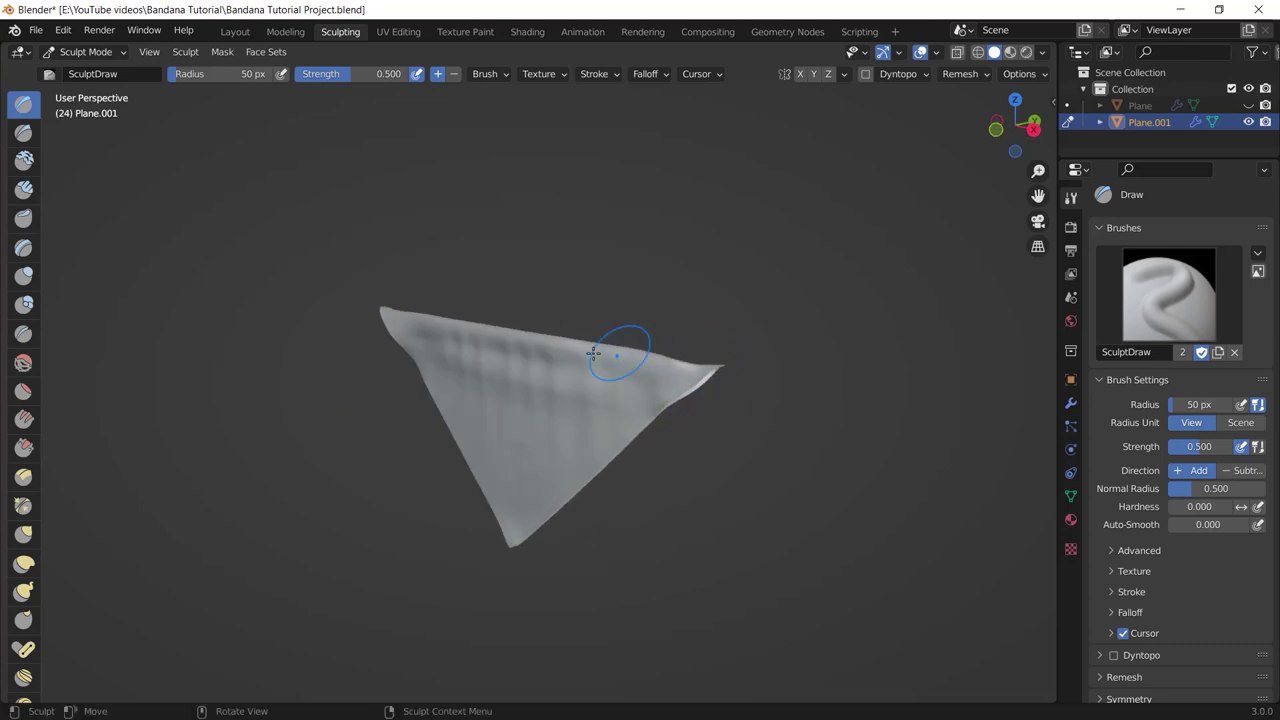
pyautogui.moveTo(593, 352); pyautogui.dragTo(330, 250, button='middle')
# - Return to the Layout workspace and add a Bezier circle at the world origin
pyautogui.click(235, 32)
pyautogui.moveTo(578, 369); pyautogui.dragTo(630, 378, button='middle')
pyautogui.hotkey('shift', 'a')
pyautogui.moveTo(607, 394)
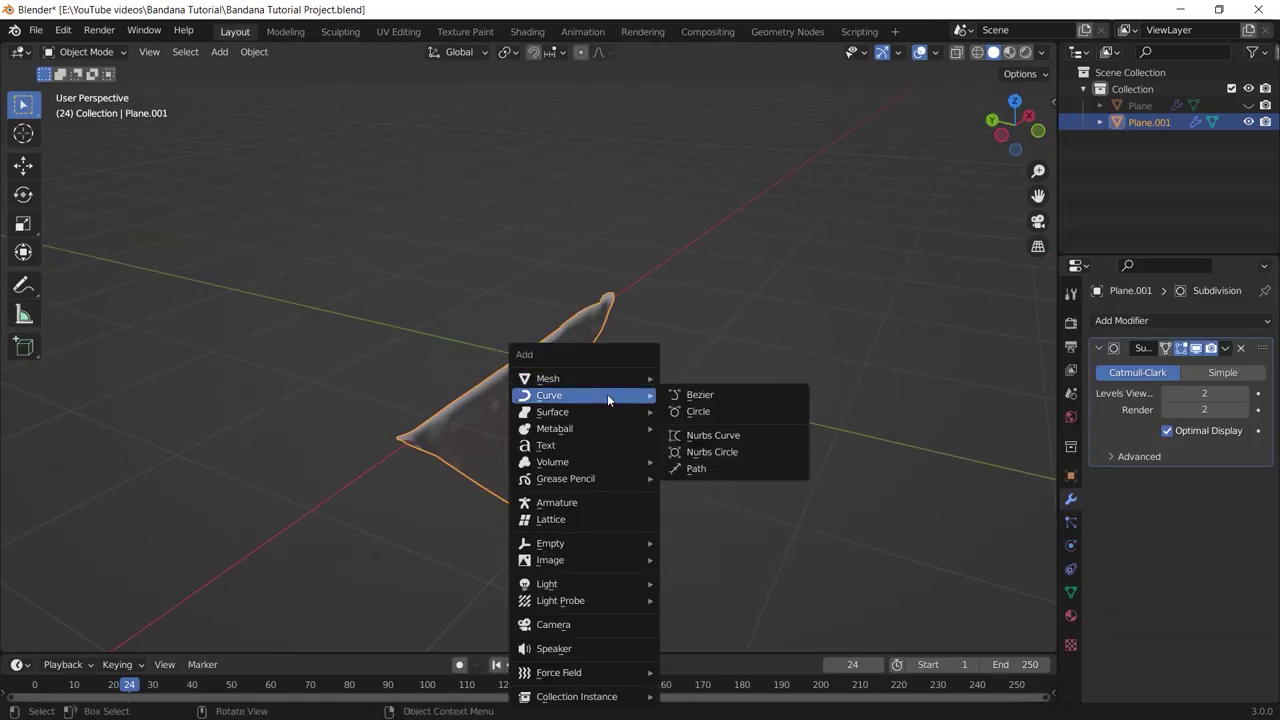
pyautogui.click(698, 411)
# - Set the cloth's origin to its geometry and snap the cloth to the 3D cursor
pyautogui.moveTo(720, 348); pyautogui.dragTo(587, 352, button='middle')
pyautogui.click(587, 352)
pyautogui.rightClick(595, 325)
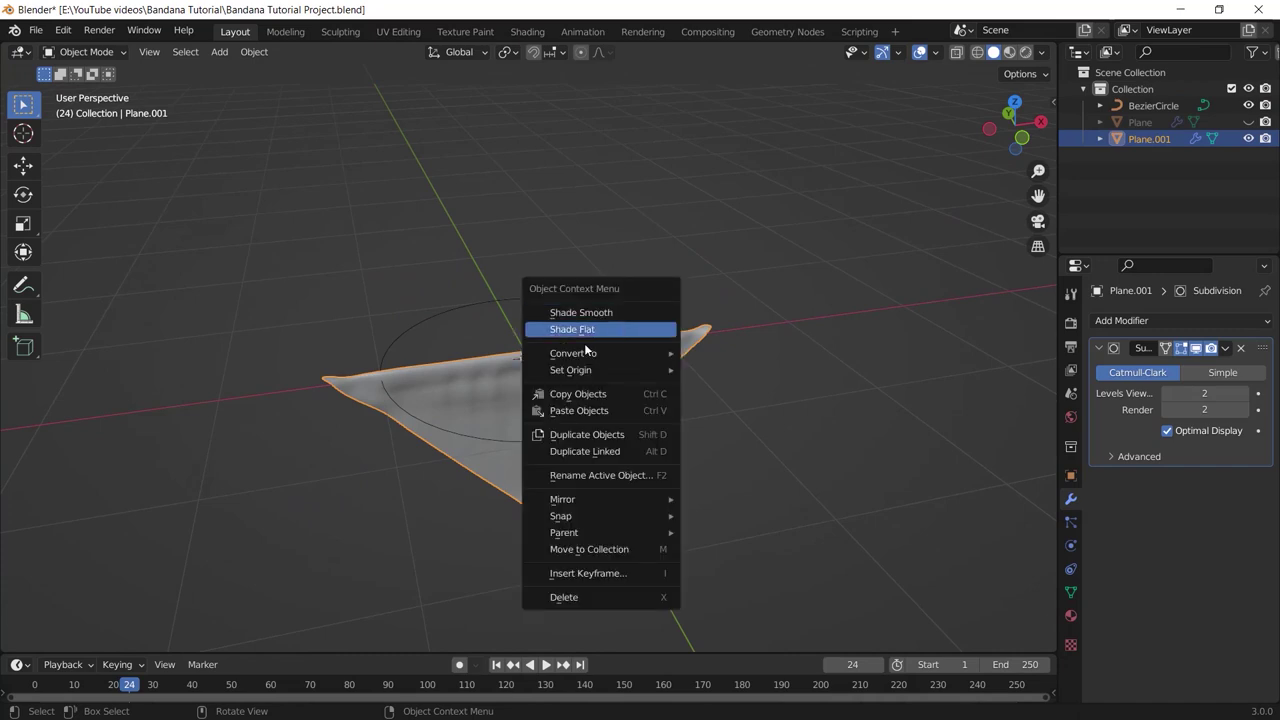
pyautogui.moveTo(582, 372)
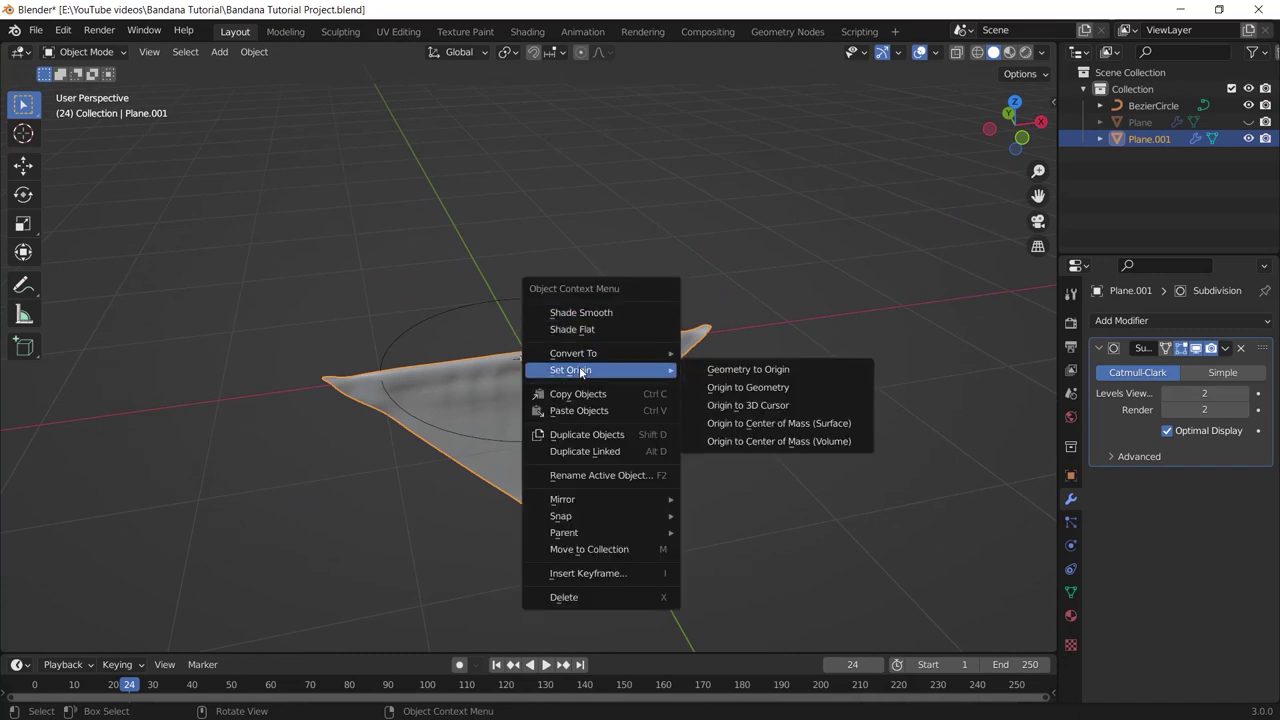
pyautogui.click(720, 388)
pyautogui.moveTo(646, 396); pyautogui.dragTo(662, 373, button='middle')
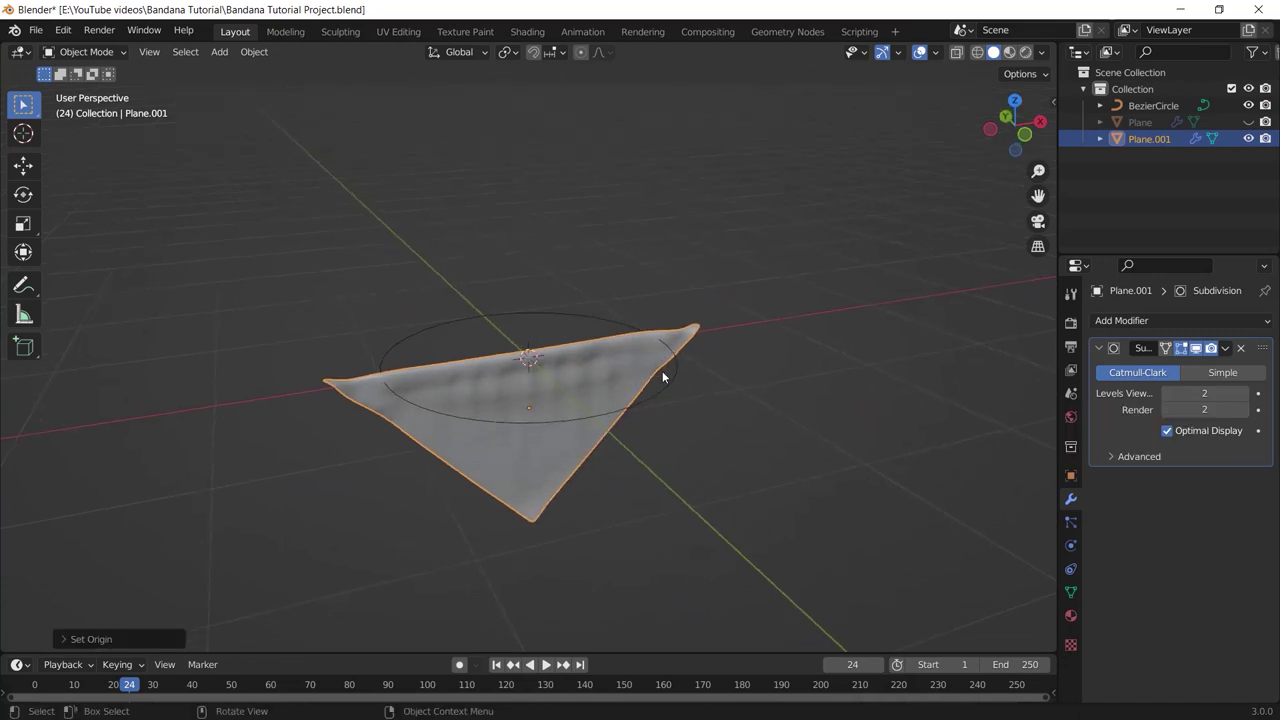
pyautogui.hotkey('shift', 's')
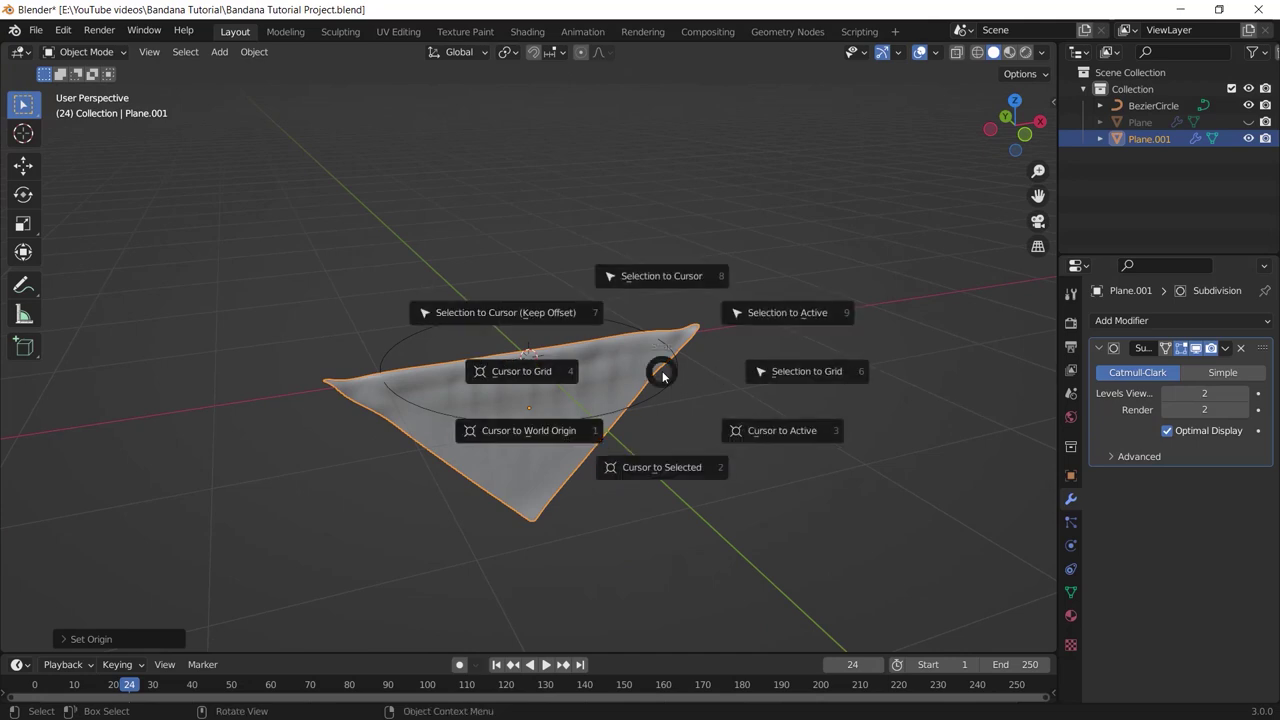
pyautogui.click(657, 281)
pyautogui.moveTo(655, 392)
pyautogui.mouseDown(button='middle')
pyautogui.moveTo(706, 392)
pyautogui.moveTo(680, 392)
pyautogui.mouseUp(button='middle')
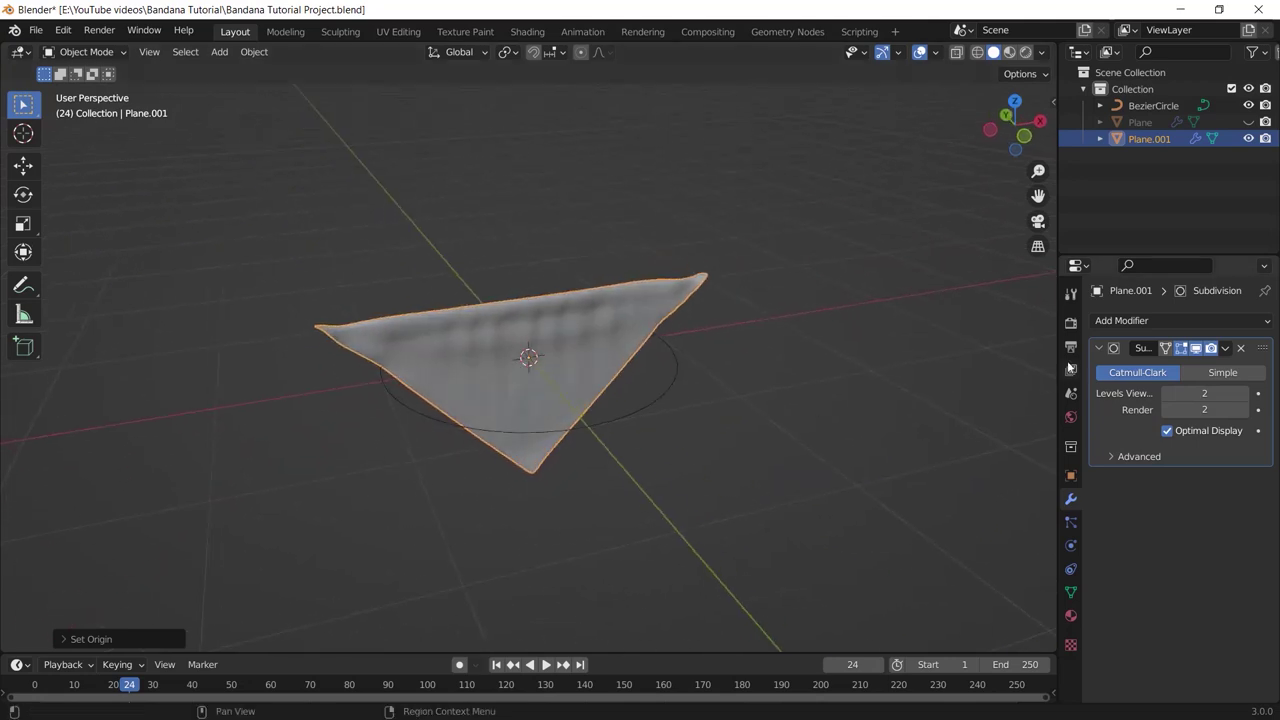
# - Add a Curve modifier to the cloth with the Bezier circle as its curve object
pyautogui.click(1101, 322)
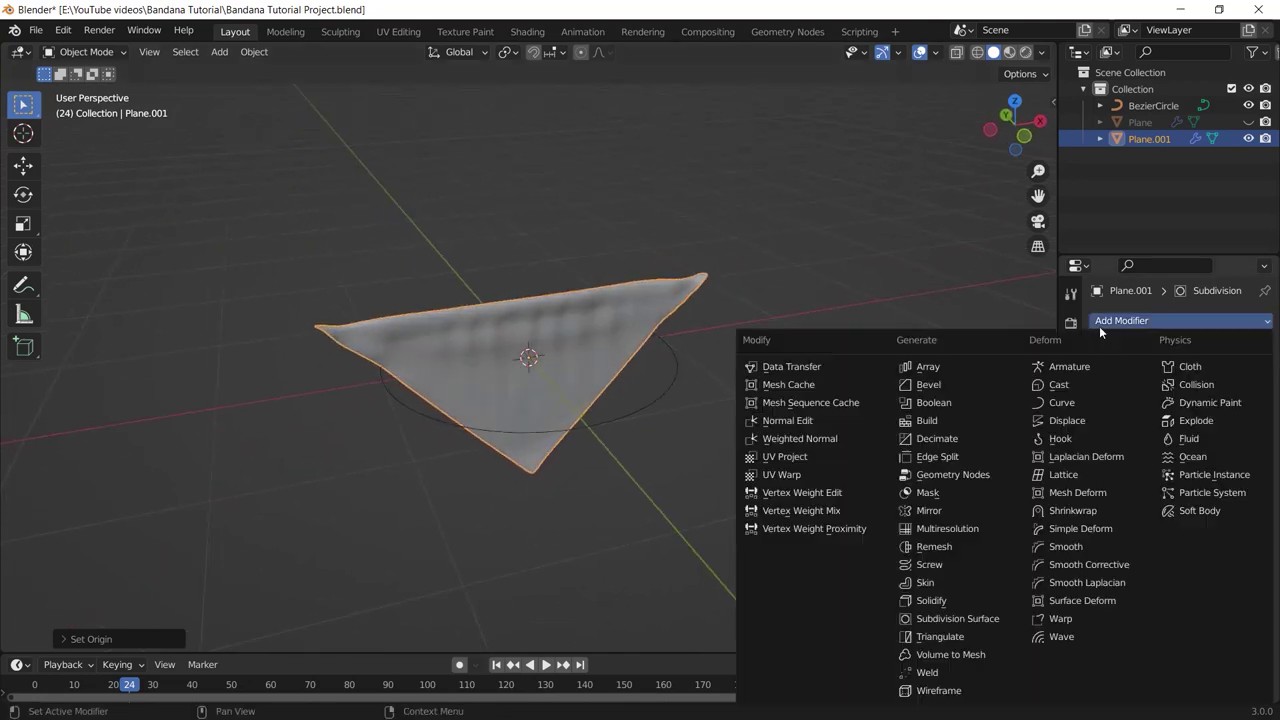
pyautogui.click(1063, 404)
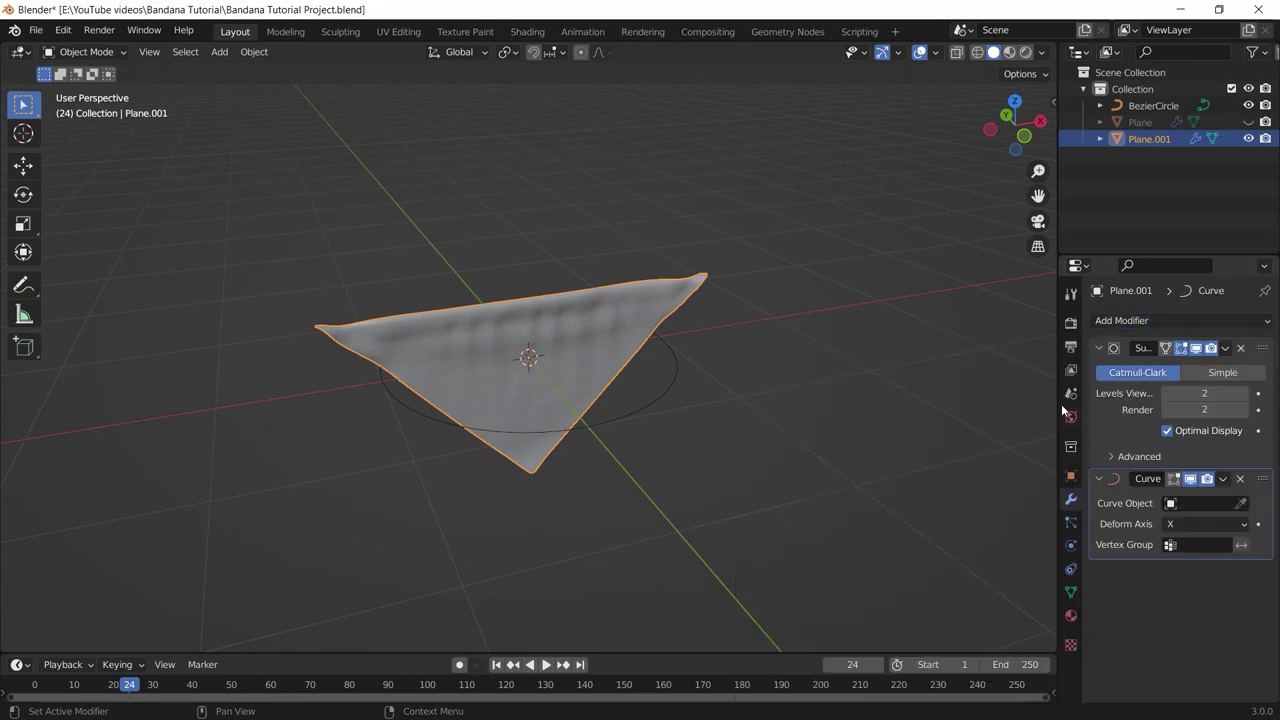
pyautogui.click(1241, 504)
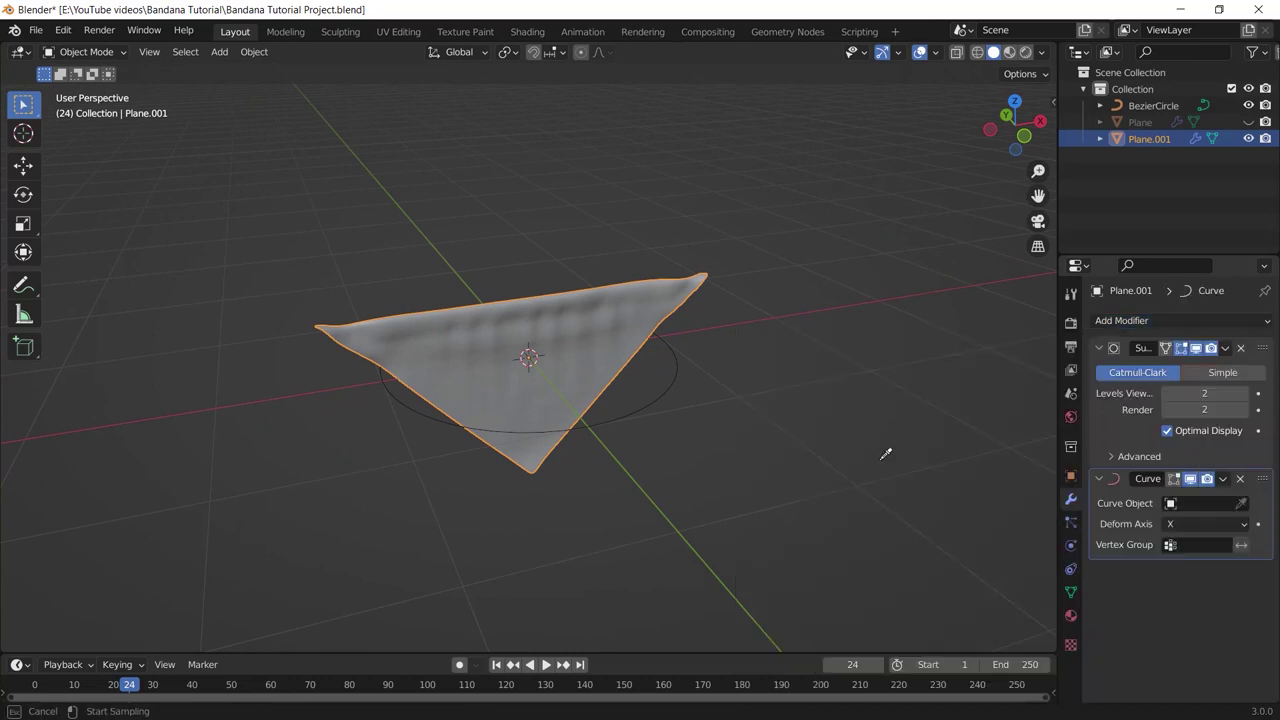
pyautogui.click(686, 390)
# - Scale down the Bezier circle until the cloth wraps around into a closed loop
pyautogui.moveTo(726, 400); pyautogui.dragTo(571, 458, button='middle')
pyautogui.click(660, 385)
pyautogui.press('s')
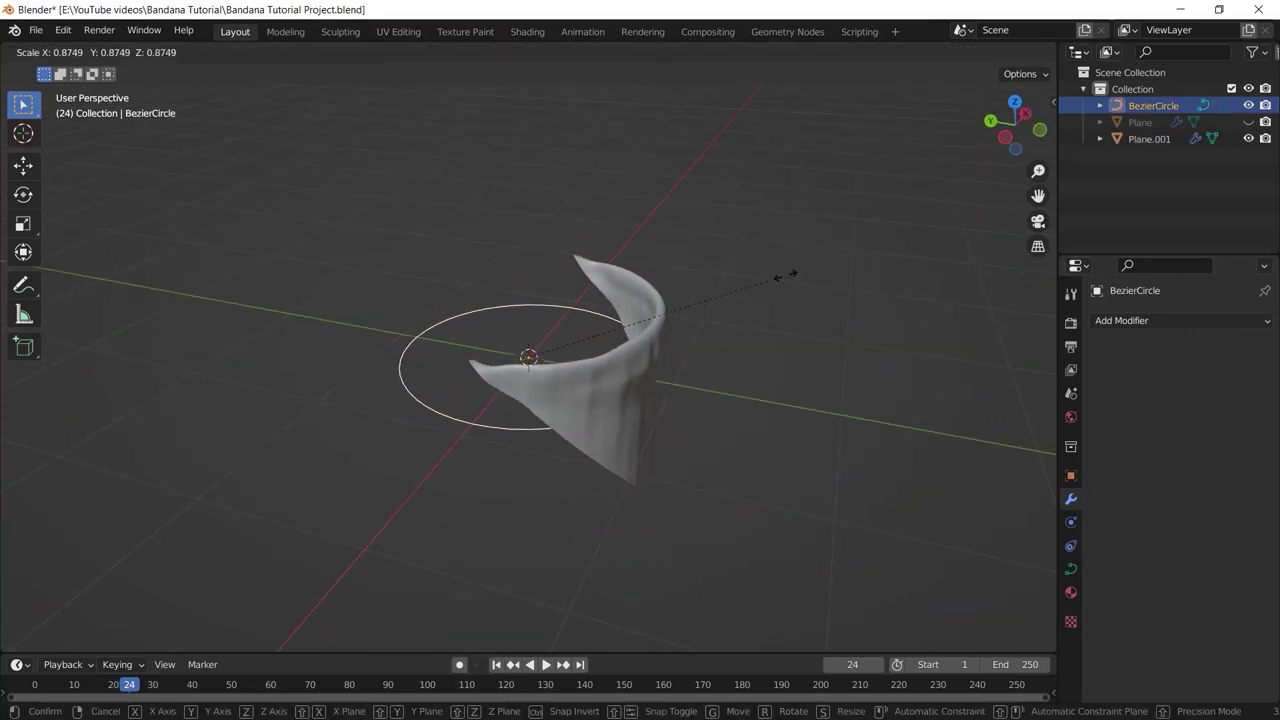
pyautogui.click(633, 309)
pyautogui.moveTo(633, 309)
pyautogui.mouseDown(button='middle')
pyautogui.moveTo(713, 286)
pyautogui.moveTo(622, 315)
pyautogui.mouseUp(button='middle')
# - Apply the Curve modifier to the wrapped cloth
pyautogui.click(575, 331)
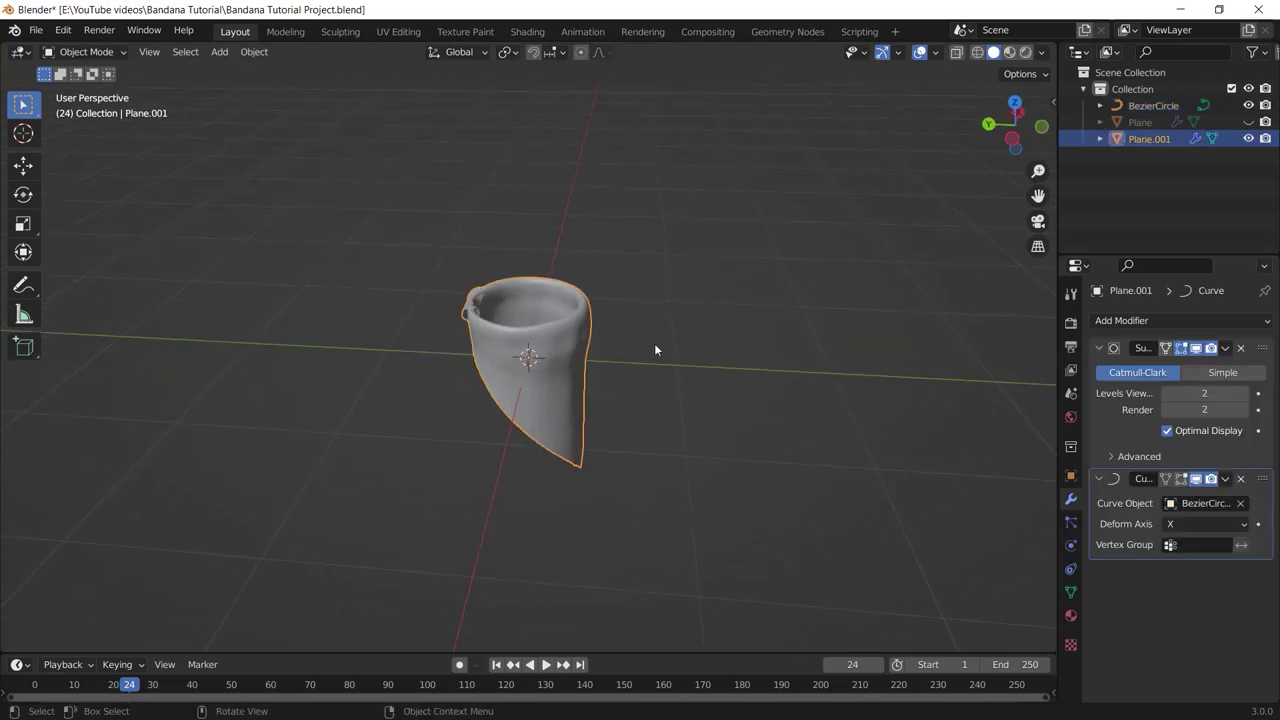
pyautogui.click(1225, 478)
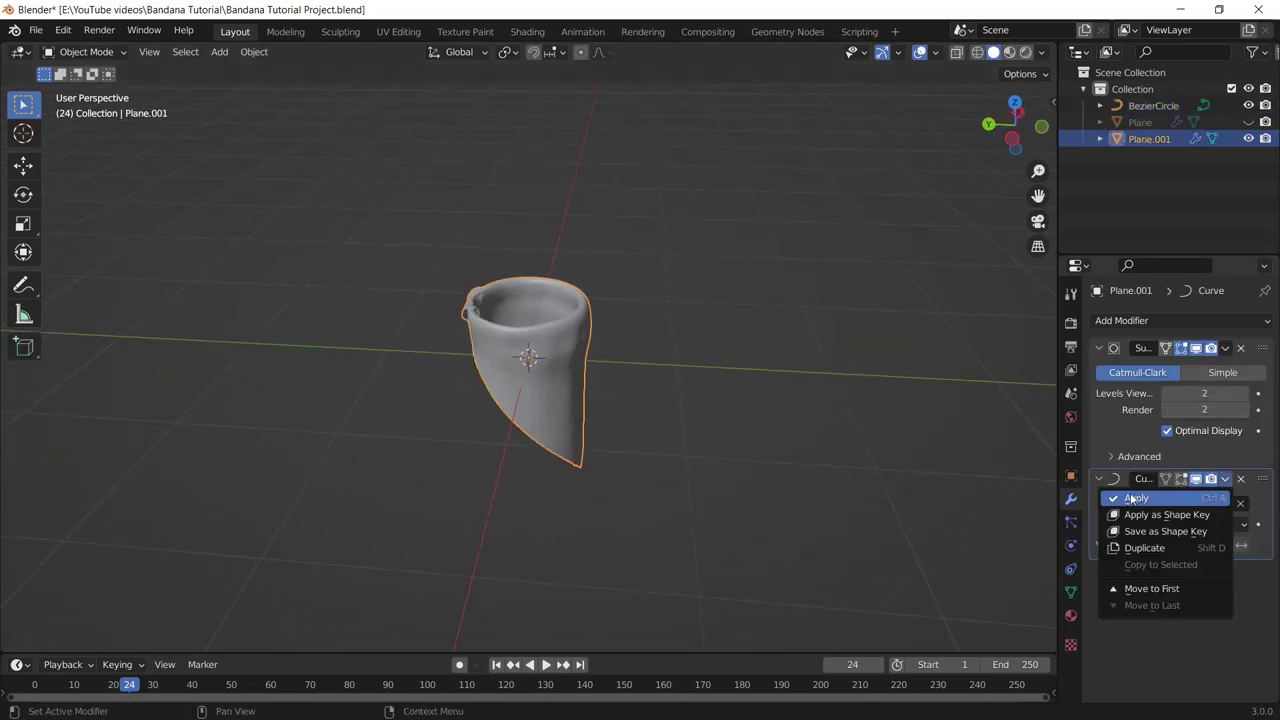
pyautogui.click(1132, 499)
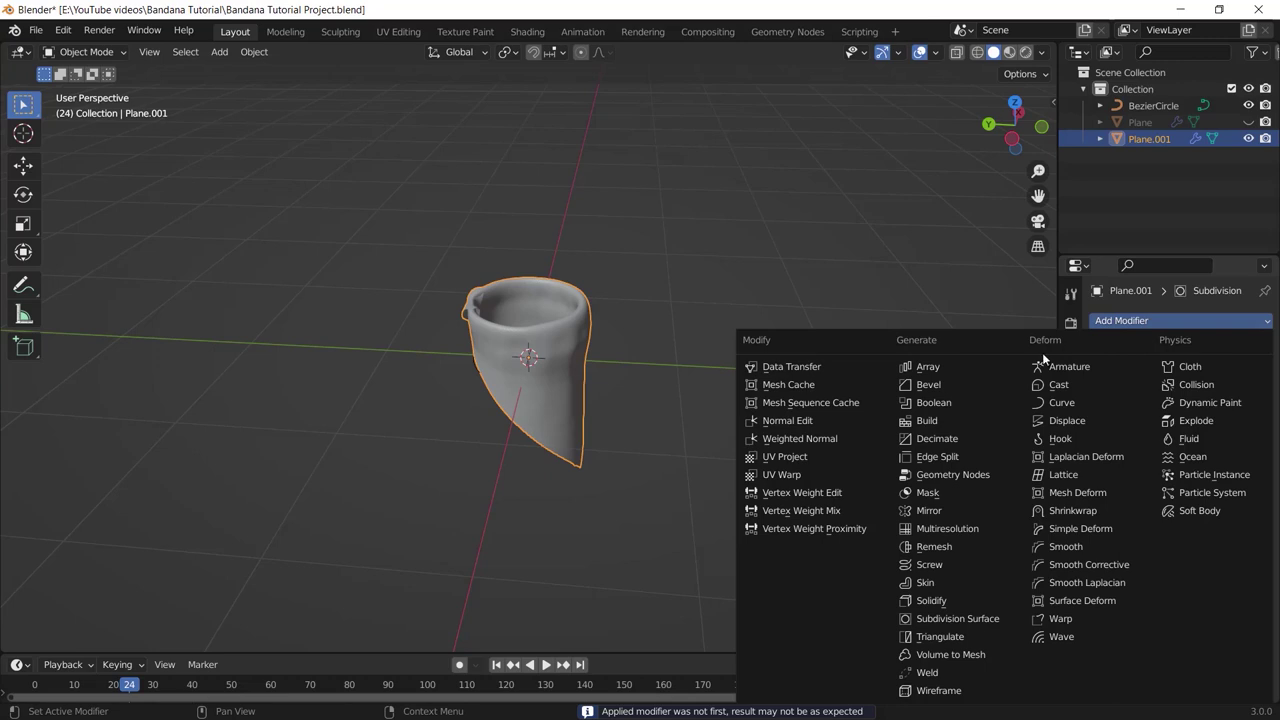
# - Add a Solidify modifier with 0.01 m thickness to the wrapped cloth, move it above the Subdivision modifier, and apply it
pyautogui.click(952, 602)
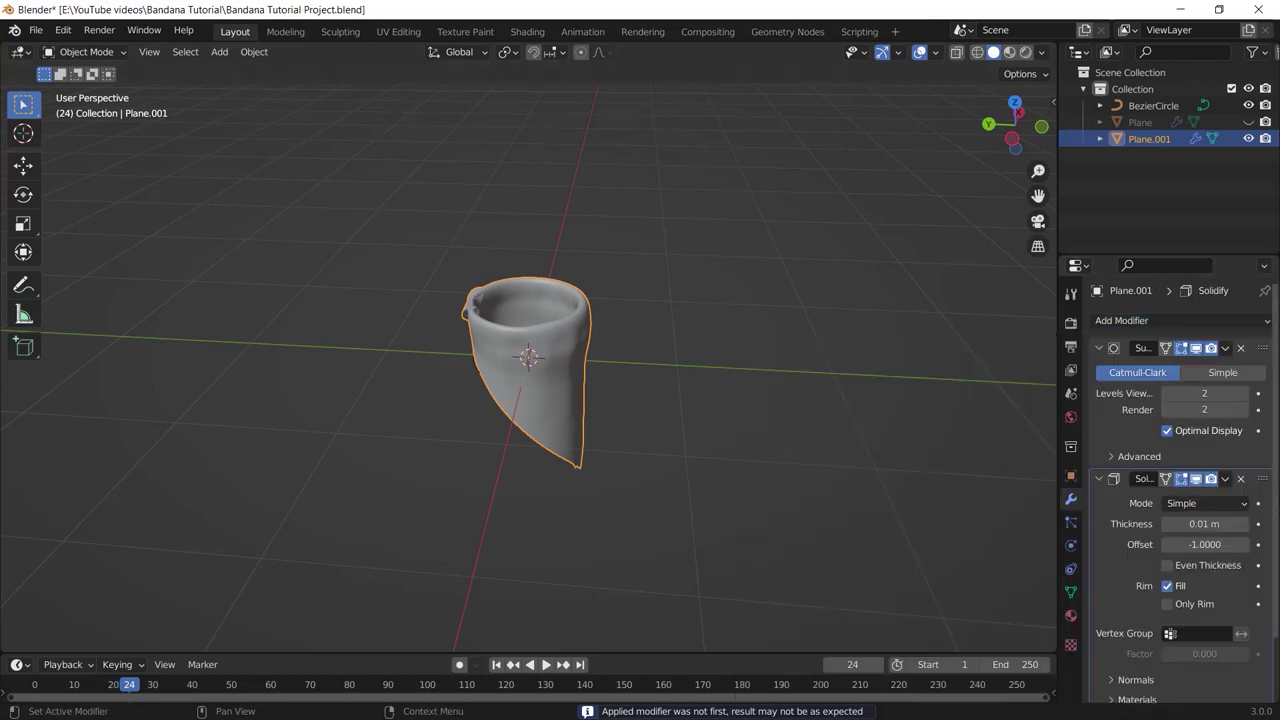
pyautogui.moveTo(1260, 484); pyautogui.dragTo(1260, 350)
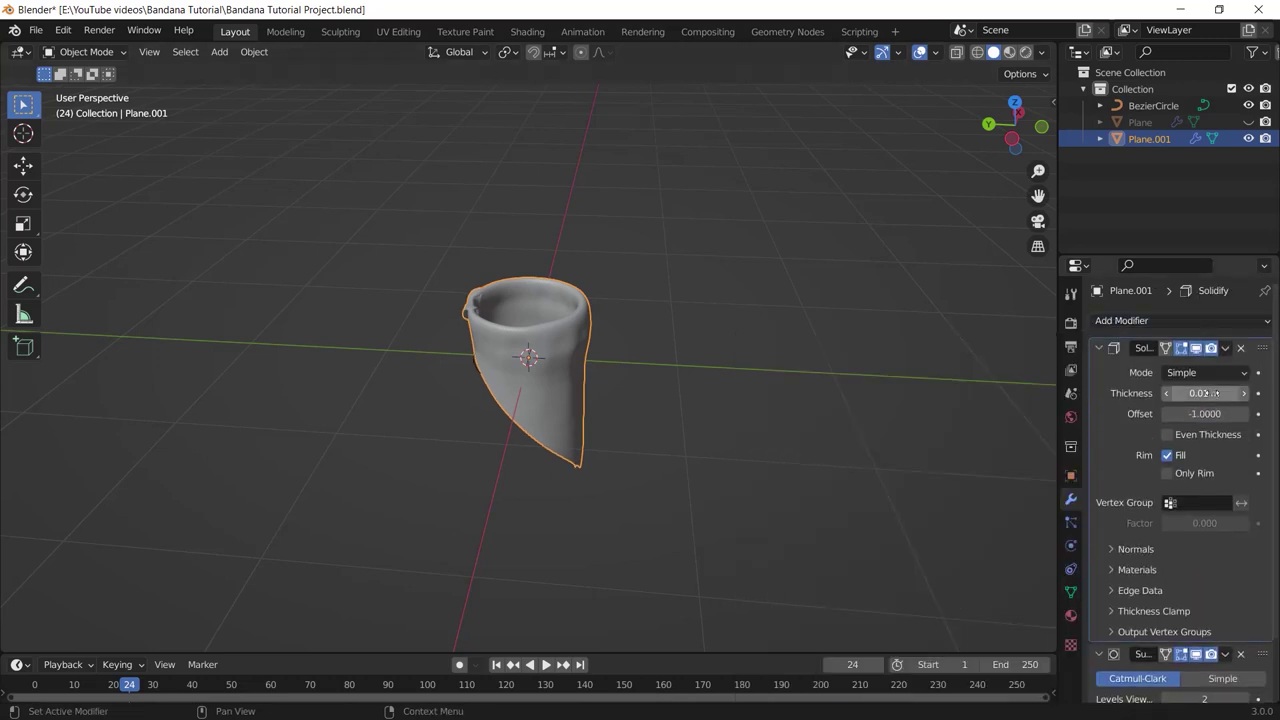
pyautogui.moveTo(607, 336); pyautogui.dragTo(740, 297, button='middle')
pyautogui.scroll(5, 740, 297)
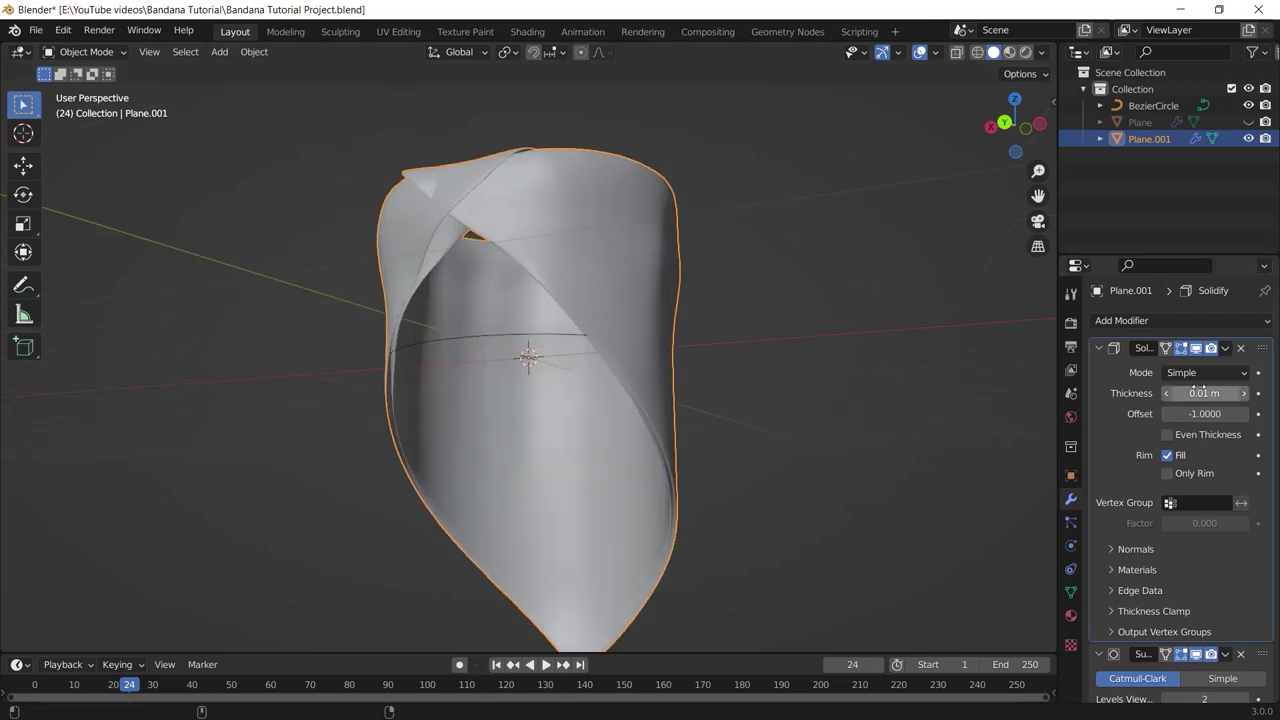
pyautogui.click(1226, 348)
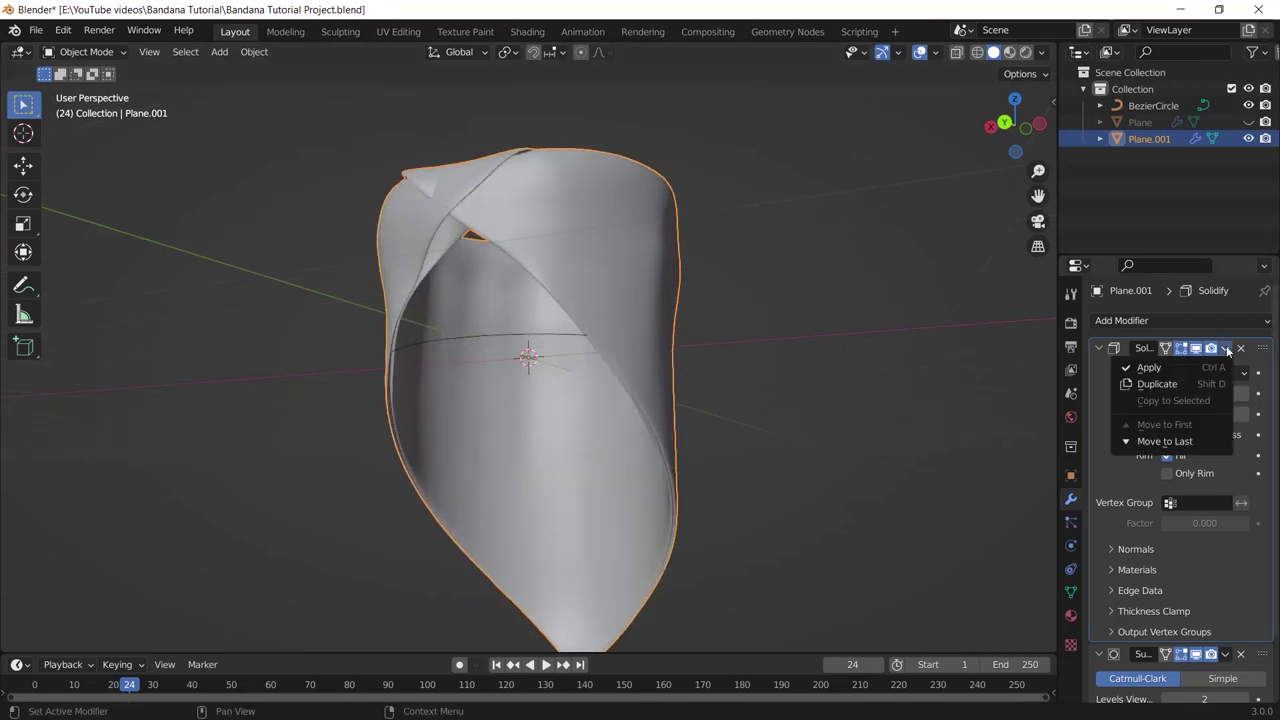
pyautogui.click(1149, 367)
# - Shade the cloth smooth and switch to the Sculpting workspace
pyautogui.moveTo(714, 228); pyautogui.dragTo(724, 259, button='middle')
pyautogui.rightClick(690, 257)
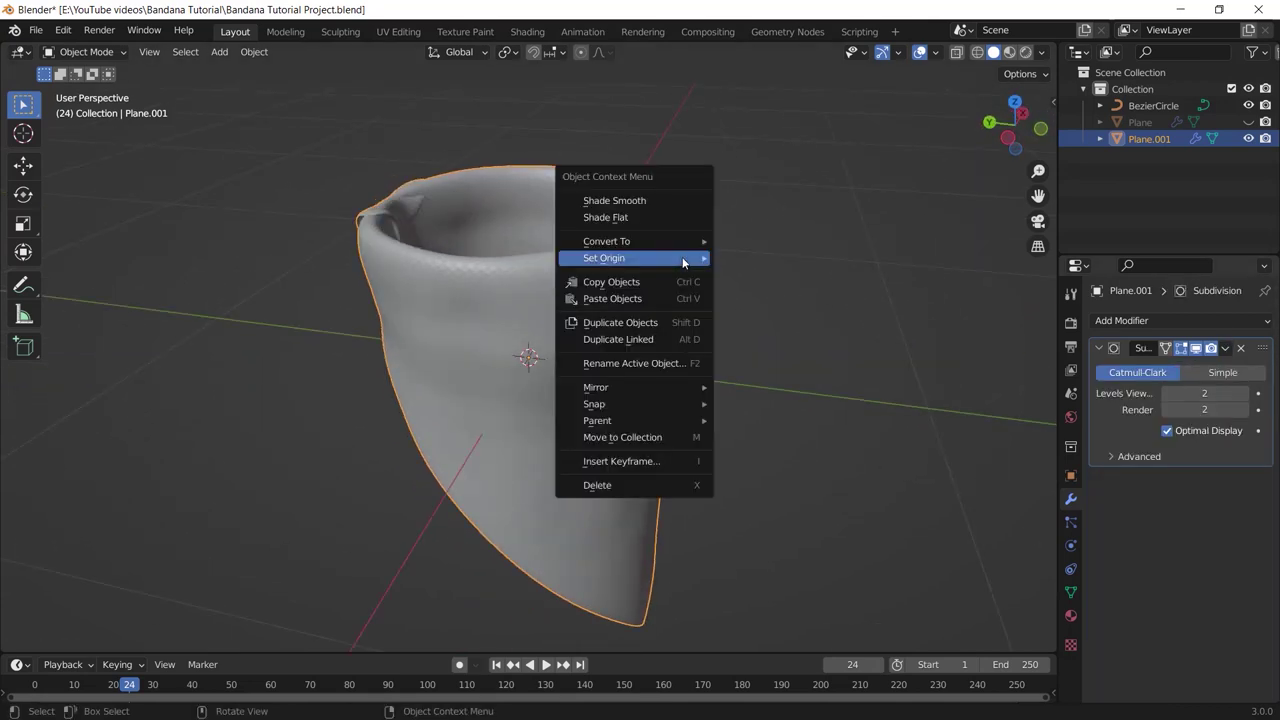
pyautogui.click(660, 200)
pyautogui.click(341, 32)
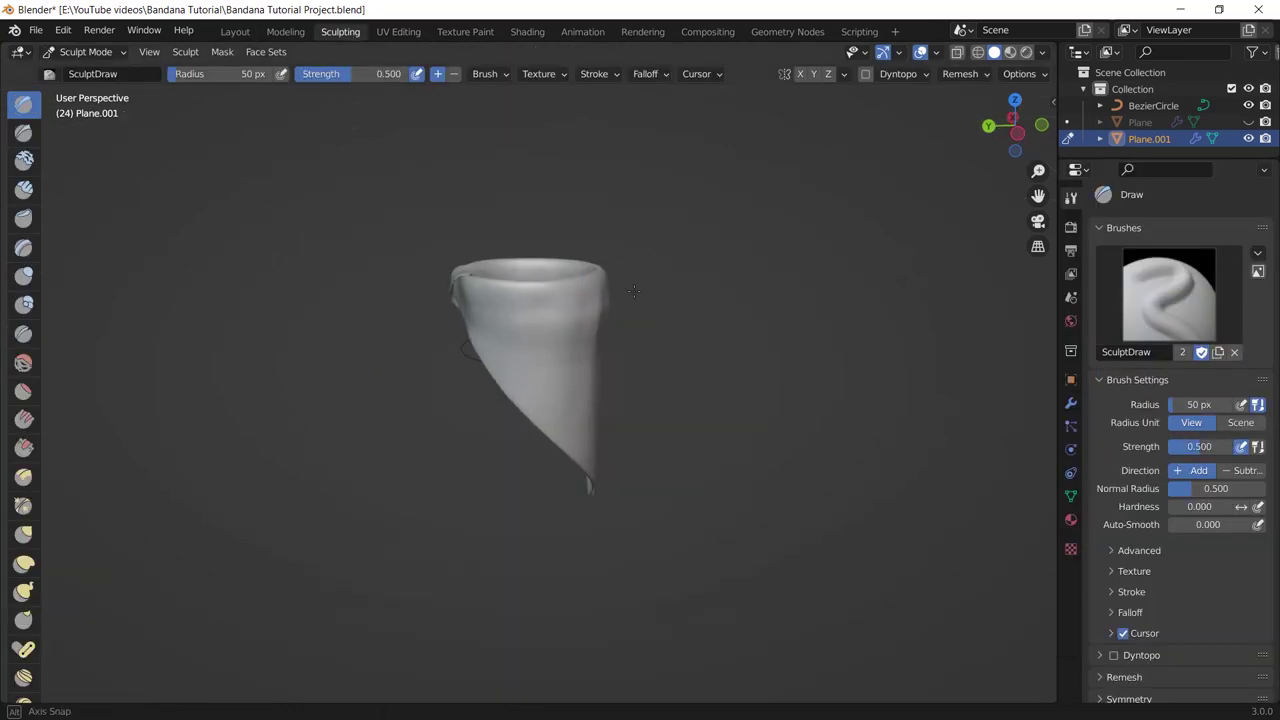
pyautogui.moveTo(633, 291); pyautogui.dragTo(287, 251, button='middle')
pyautogui.moveTo(414, 365)
pyautogui.mouseDown(button='middle')
pyautogui.moveTo(571, 366)
pyautogui.moveTo(403, 357)
pyautogui.mouseUp(button='middle')
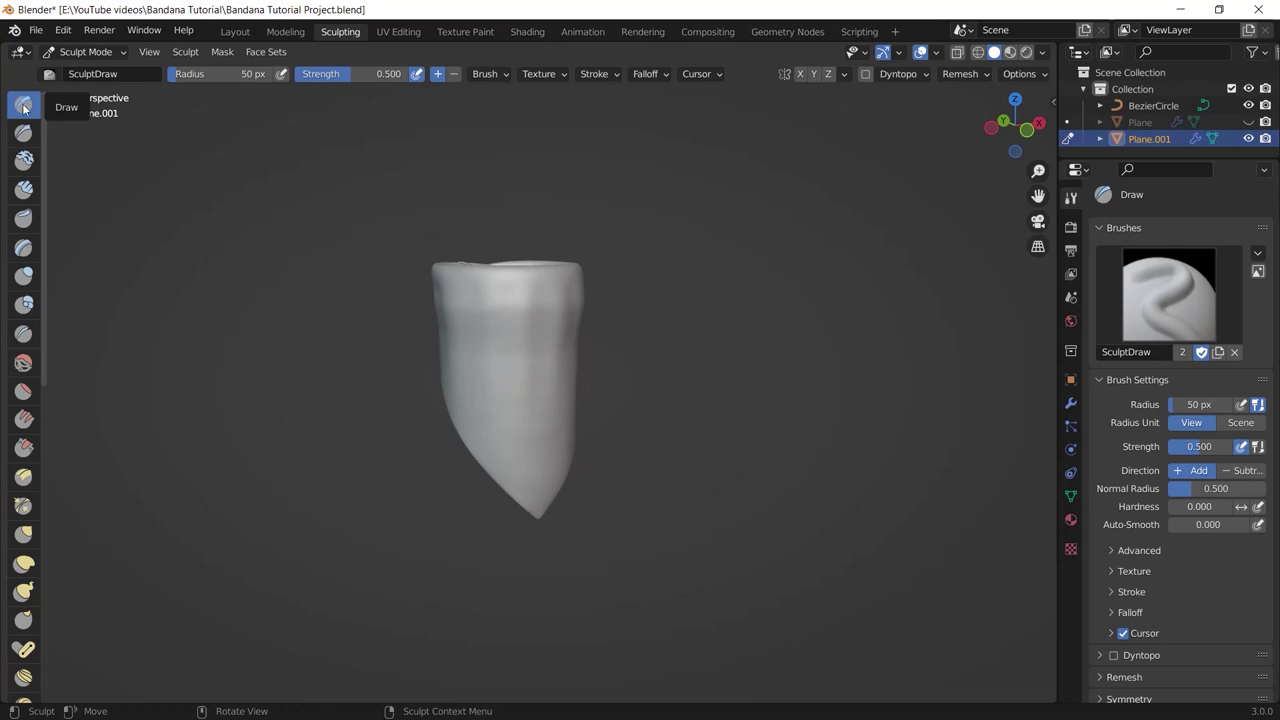
# - Try the Grab and Smooth brushes and a Cloth brush stroke on the front of the bandana
pyautogui.click(23, 535)
pyautogui.scroll(-3, 21, 531)
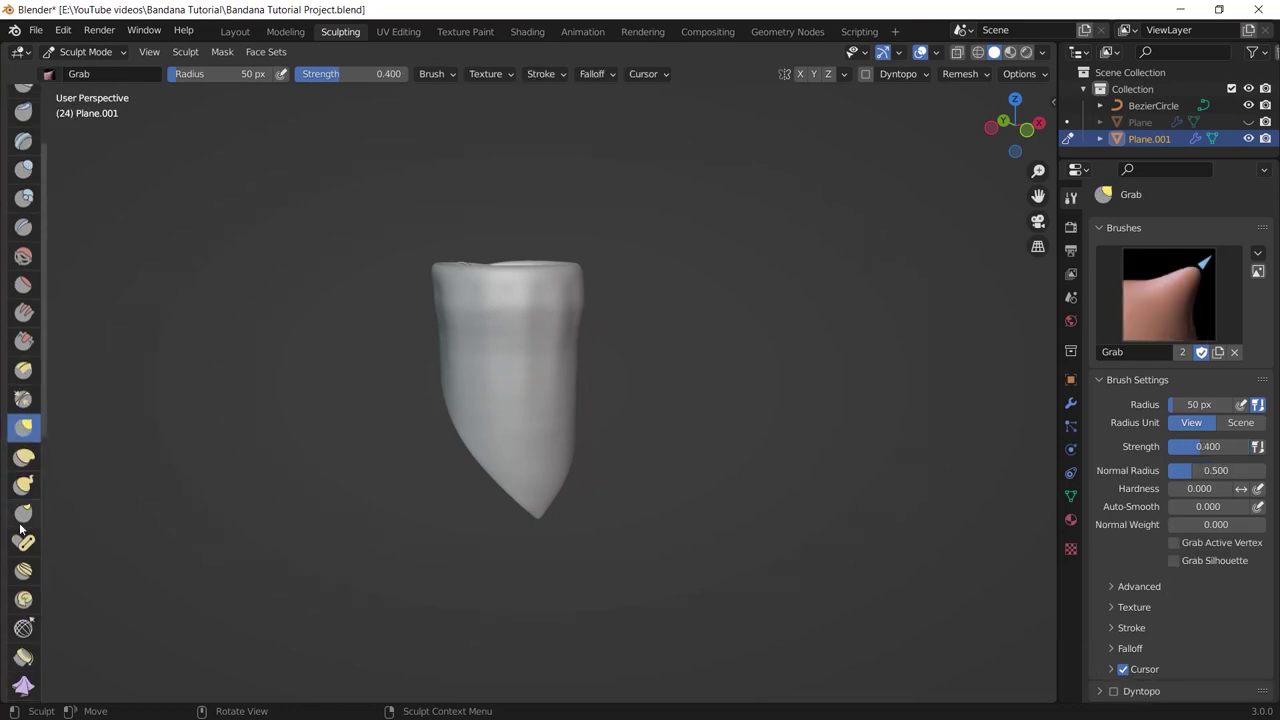
pyautogui.click(23, 258)
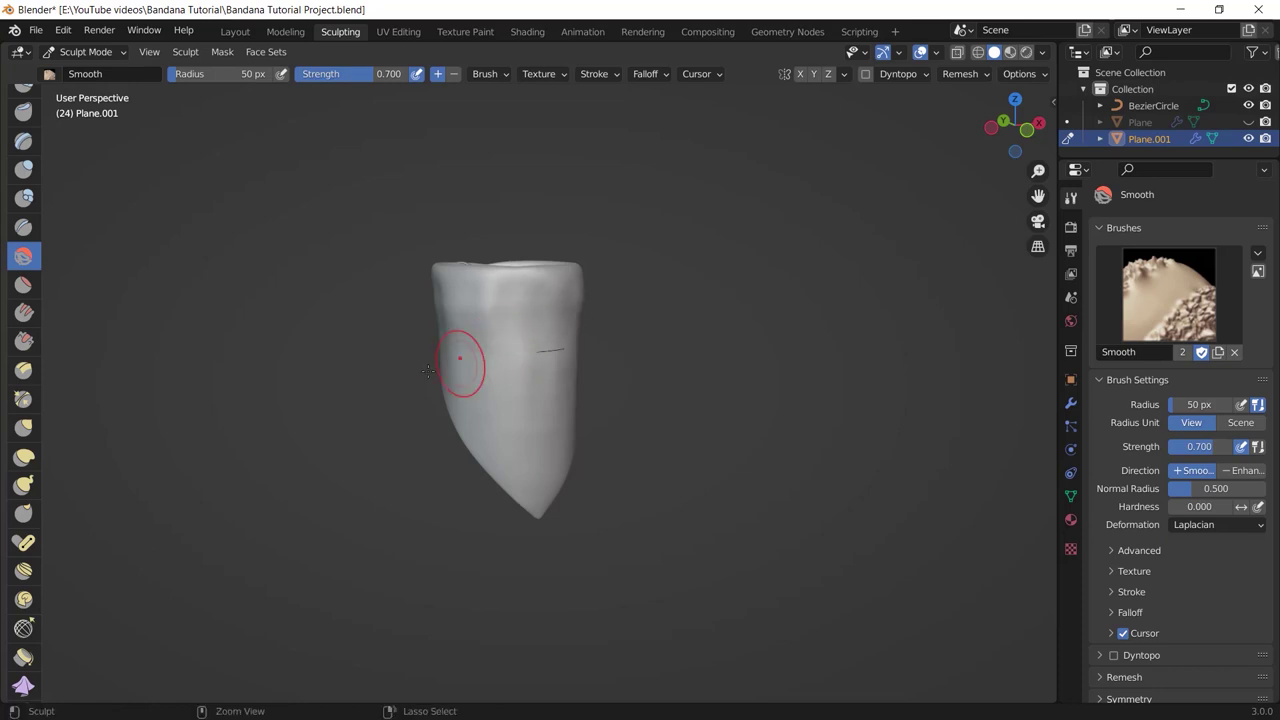
pyautogui.scroll(-4, 28, 470)
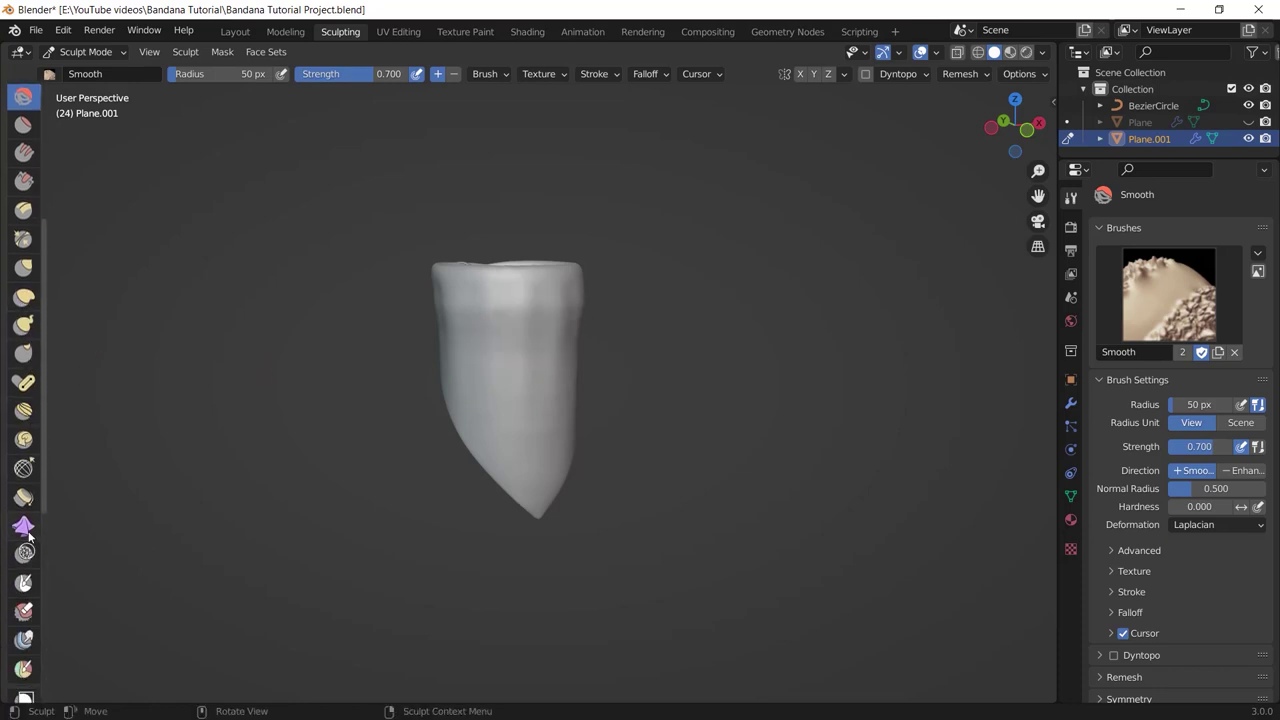
pyautogui.click(23, 527)
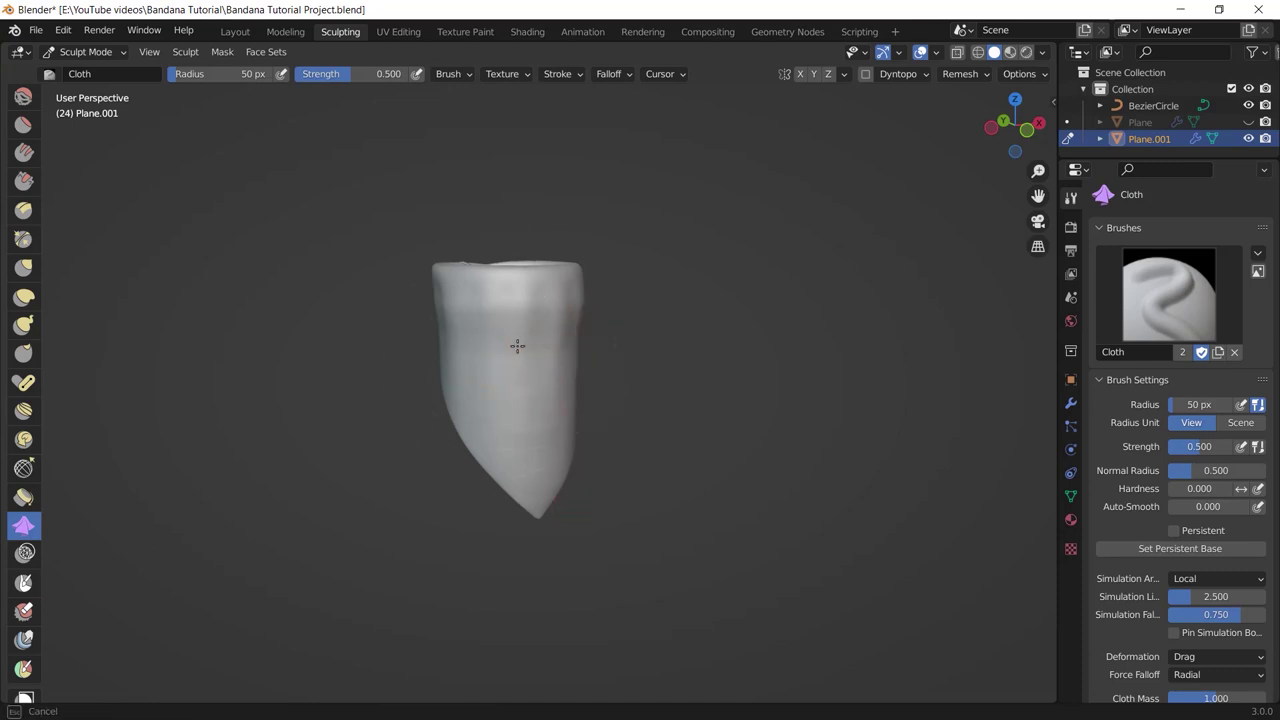
pyautogui.moveTo(523, 385); pyautogui.dragTo(523, 392)
pyautogui.moveTo(655, 345); pyautogui.dragTo(715, 390, button='middle')
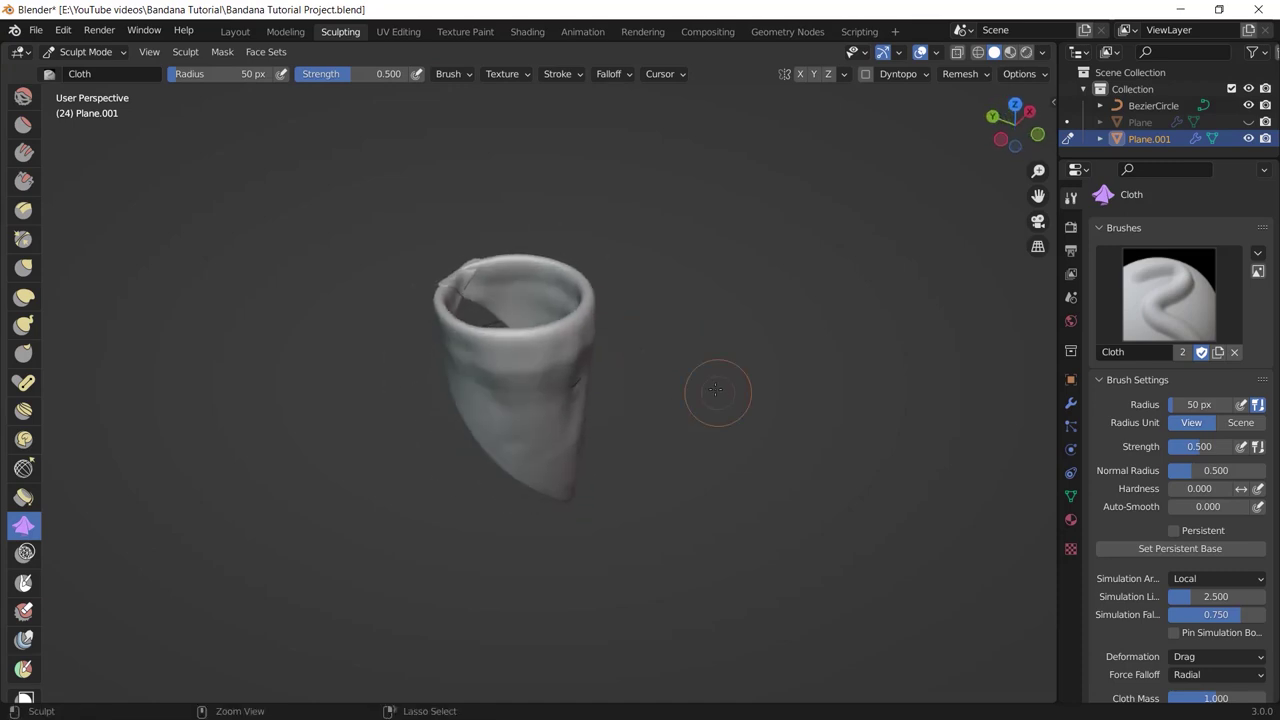
# - Reshape the bandana's side profile, collar and back overlap using the Grab brush with a 132 px radius
pyautogui.press('KP_3')
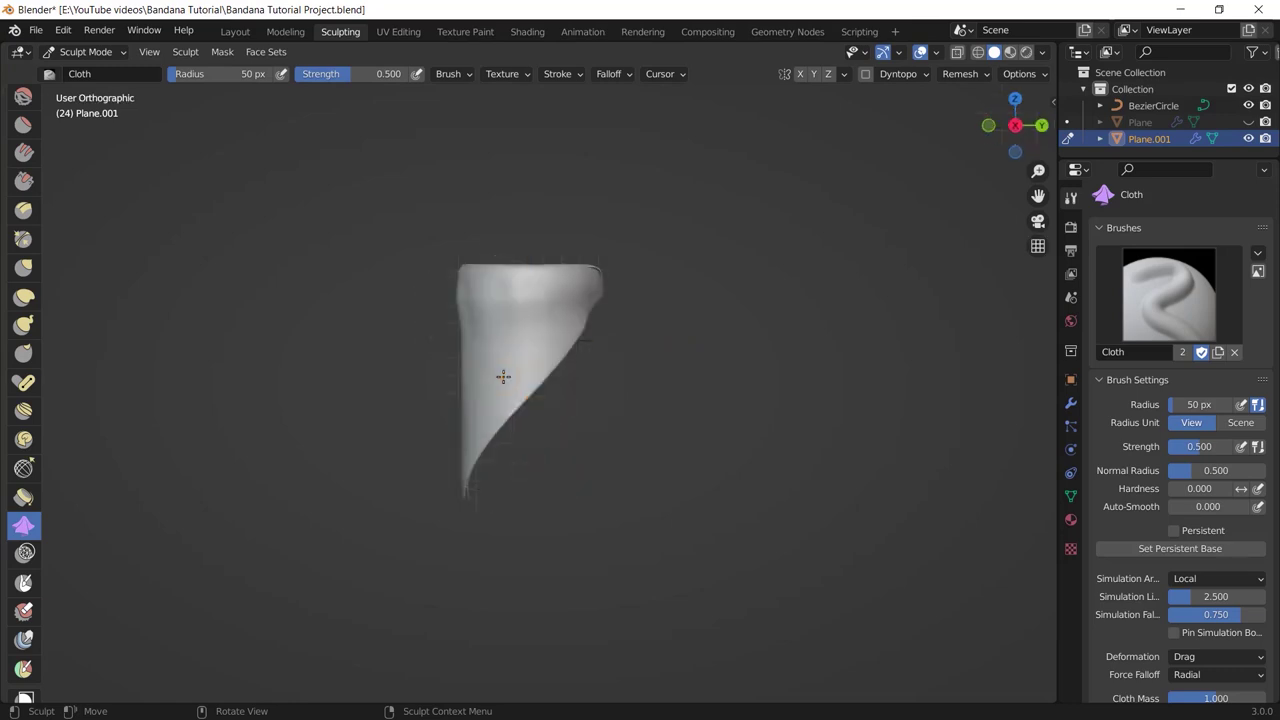
pyautogui.click(23, 267)
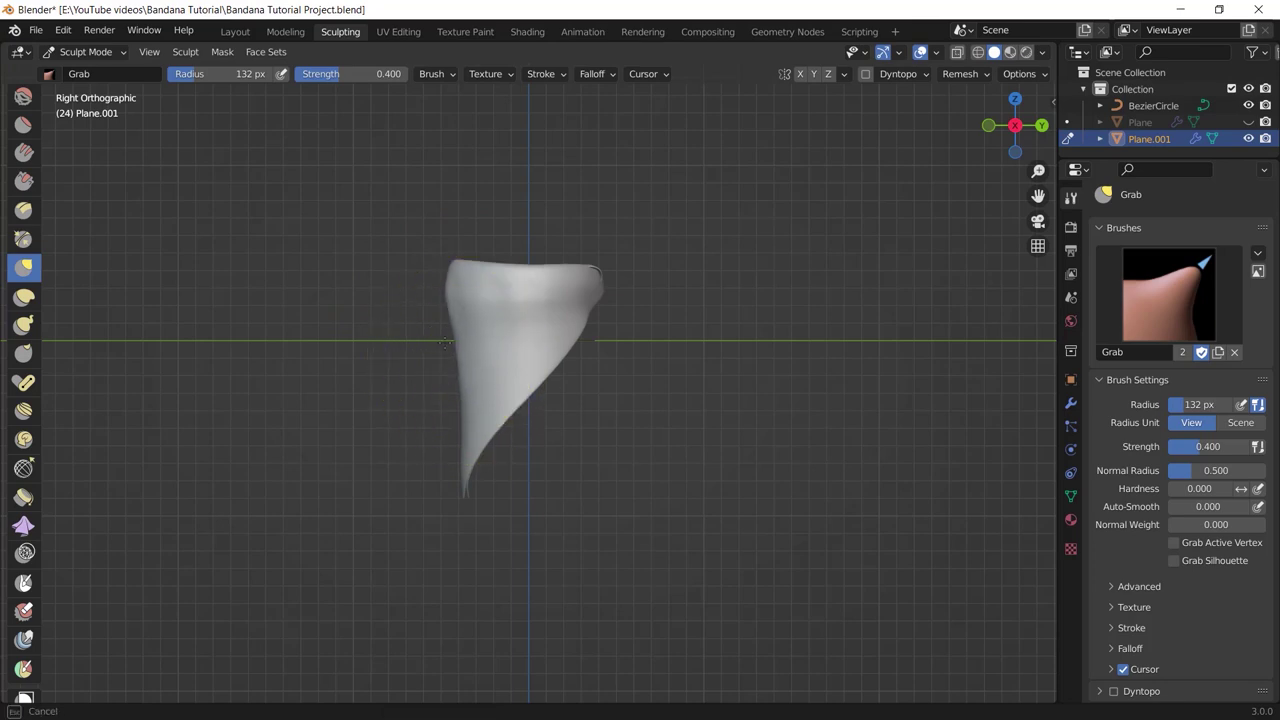
pyautogui.moveTo(465, 447); pyautogui.dragTo(464, 501)
pyautogui.moveTo(463, 359); pyautogui.dragTo(442, 360)
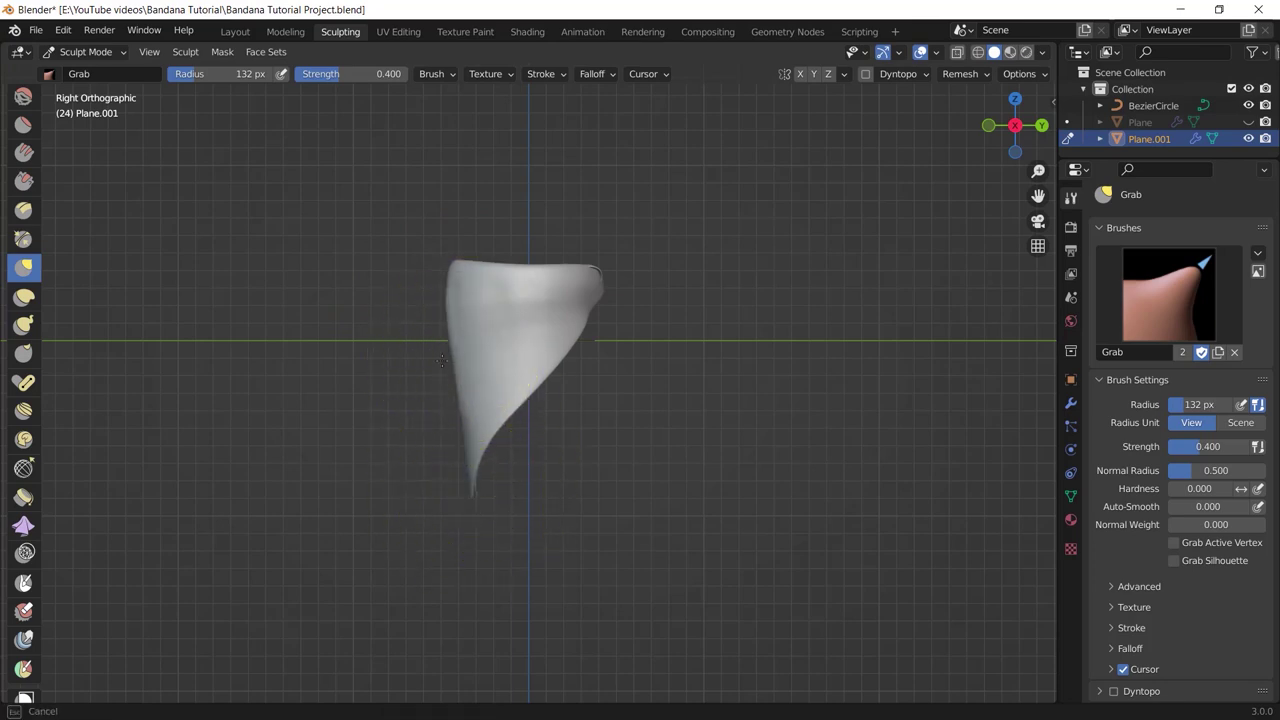
pyautogui.moveTo(468, 386); pyautogui.dragTo(581, 333, button='middle')
pyautogui.moveTo(590, 303); pyautogui.dragTo(585, 302)
pyautogui.moveTo(625, 312); pyautogui.dragTo(523, 279, button='middle')
pyautogui.moveTo(572, 322); pyautogui.dragTo(532, 297)
pyautogui.scroll(4, 640, 337)
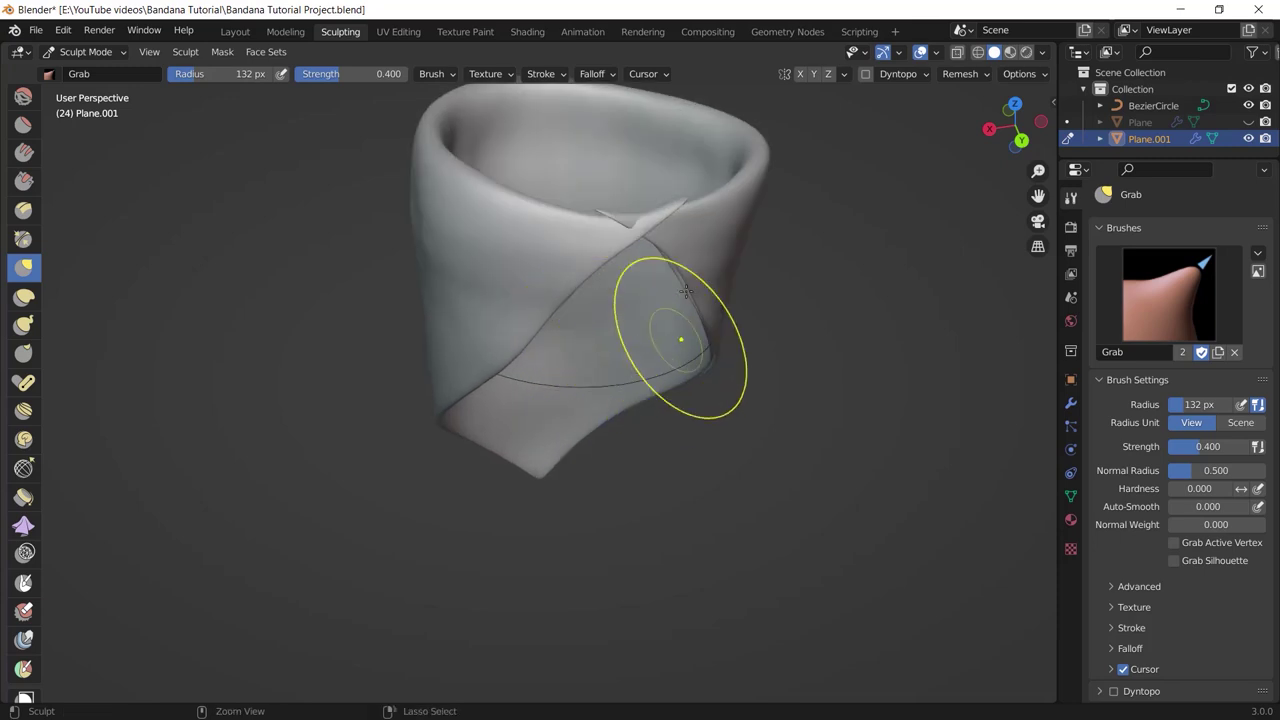
pyautogui.moveTo(678, 332)
pyautogui.mouseDown(button='middle')
pyautogui.moveTo(622, 304)
pyautogui.moveTo(652, 335)
pyautogui.mouseUp(button='middle')
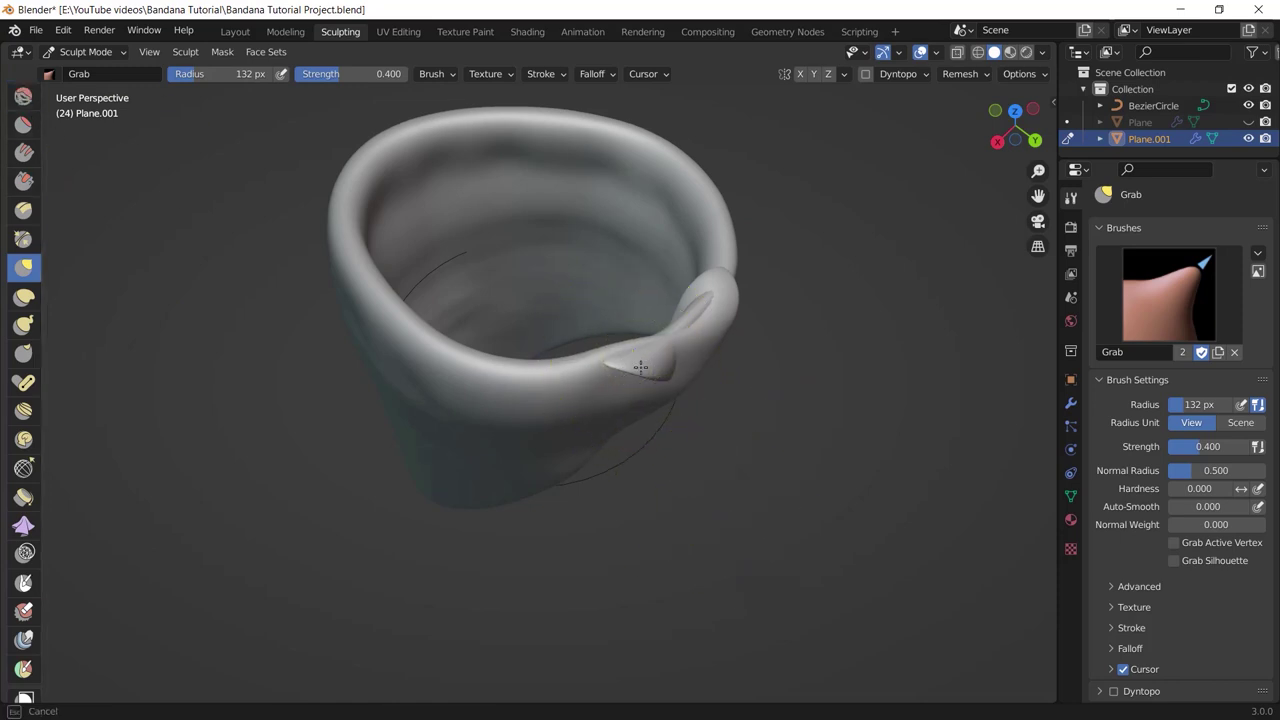
# - Smooth the overlapping folds at the back of the rim using the Smooth brush
pyautogui.click(23, 100)
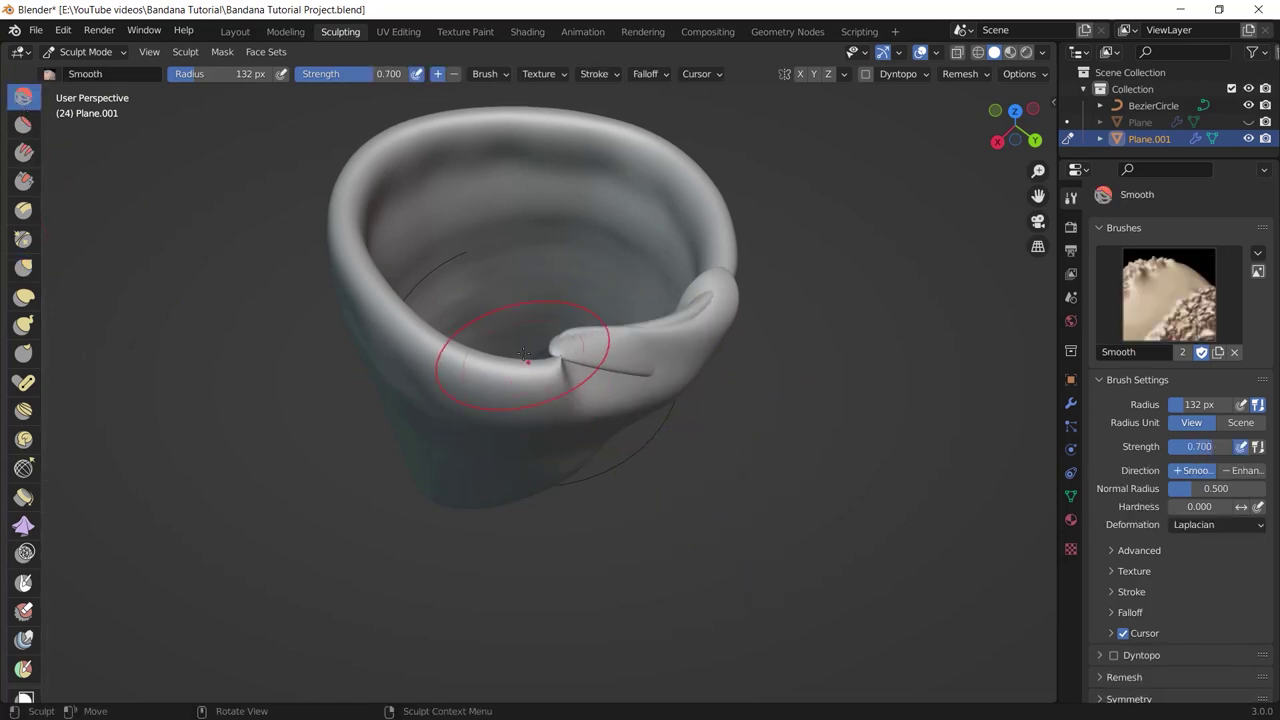
pyautogui.moveTo(608, 368); pyautogui.dragTo(400, 400, button='middle')
pyautogui.scroll(-3, 520, 380)
pyautogui.moveTo(520, 380)
pyautogui.mouseDown(button='middle')
pyautogui.moveTo(470, 290)
pyautogui.moveTo(500, 314)
pyautogui.mouseUp(button='middle')
pyautogui.hotkey('shift', 'f')
pyautogui.moveTo(640, 500)
pyautogui.mouseDown(button='middle')
pyautogui.moveTo(543, 483)
pyautogui.moveTo(690, 440)
pyautogui.mouseUp(button='middle')
# - Refine the bandana's outline in side view using the Grab brush with a 213 px radius
pyautogui.press('f')
pyautogui.click(762, 427)
pyautogui.click(23, 268)
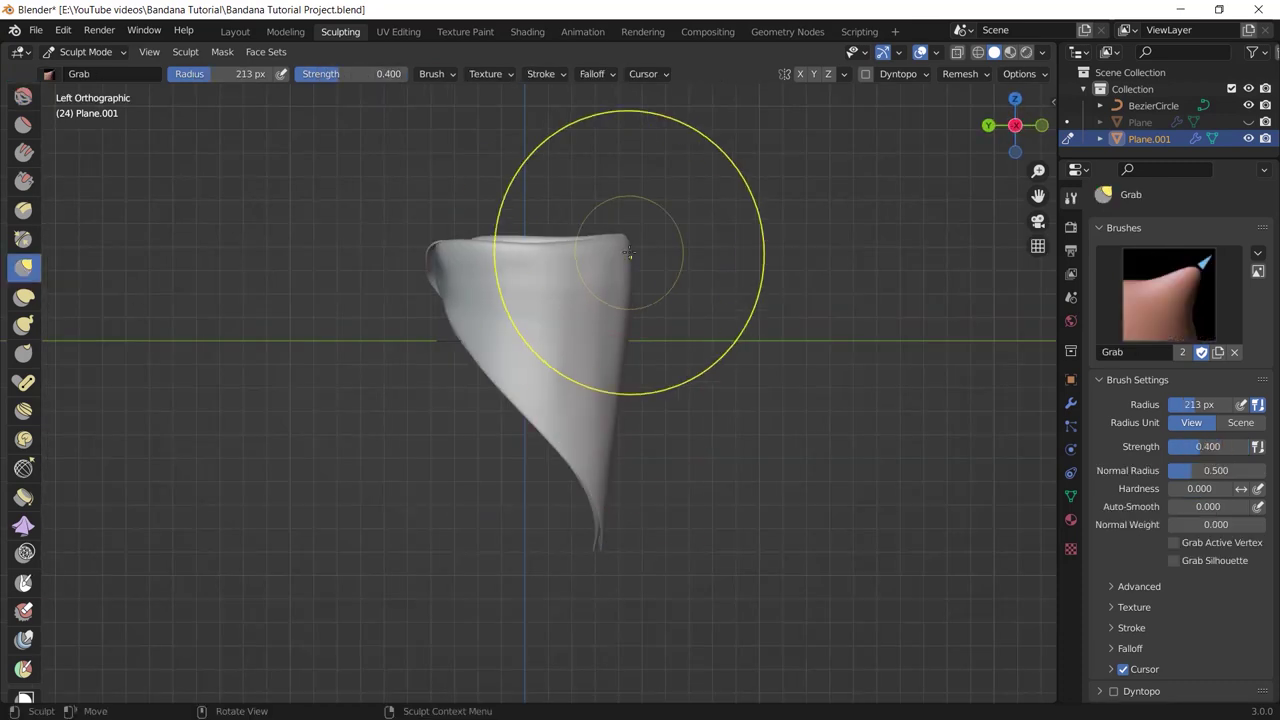
pyautogui.moveTo(609, 547); pyautogui.dragTo(400, 530, button='middle')
pyautogui.scroll(5, 23, 240)
# - Start building up the cloth surface using the Draw brush with a 148 px radius and 0.300 strength
pyautogui.click(23, 104)
pyautogui.press('f')
pyautogui.moveTo(557, 408)
pyautogui.mouseDown(button='middle')
pyautogui.moveTo(700, 450)
pyautogui.moveTo(560, 380)
pyautogui.mouseUp(button='middle')
pyautogui.hotkey('shift', 'f')
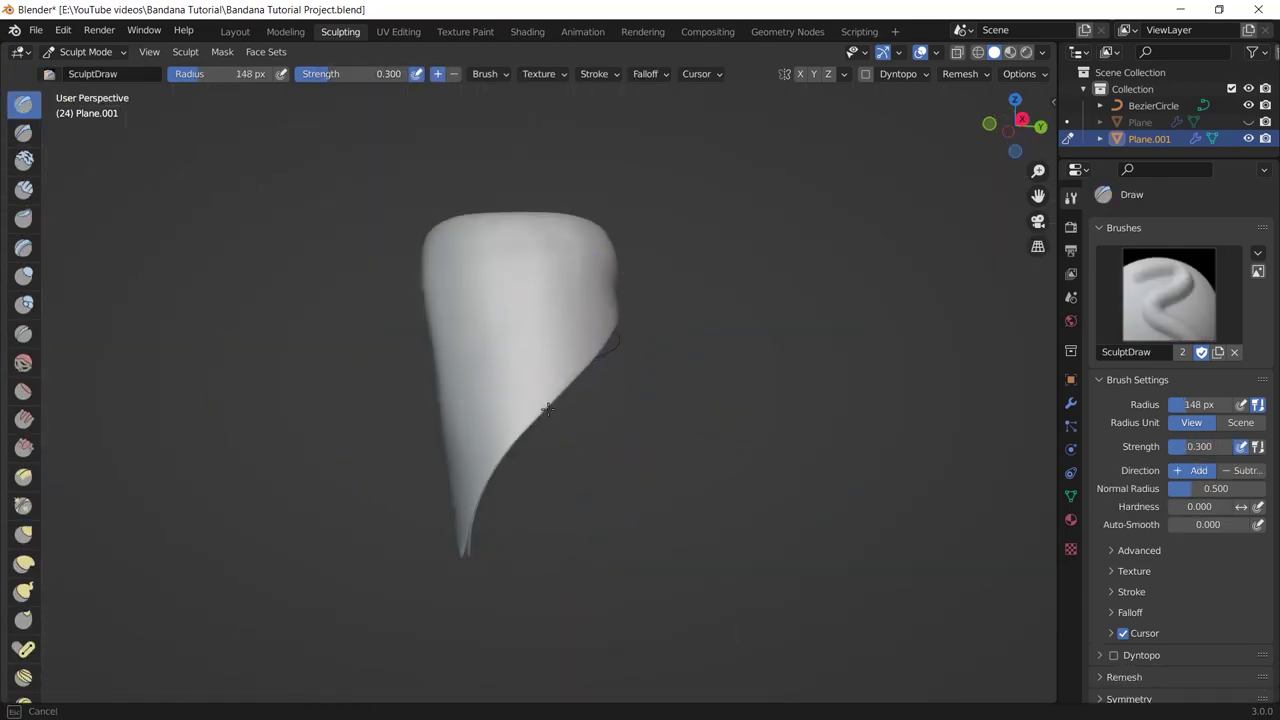
# - Hide the Bezier circle and sculpt soft folds into the bandana using the Draw brush with a 194 px radius
pyautogui.click(1248, 105)
pyautogui.moveTo(640, 300); pyautogui.dragTo(740, 420, button='middle')
pyautogui.scroll(4, 740, 400)
pyautogui.moveTo(771, 300)
pyautogui.mouseDown(button='middle')
pyautogui.moveTo(764, 366)
pyautogui.moveTo(851, 365)
pyautogui.moveTo(640, 357)
pyautogui.moveTo(503, 457)
pyautogui.moveTo(671, 491)
pyautogui.moveTo(590, 440)
pyautogui.moveTo(480, 516)
pyautogui.moveTo(743, 503)
pyautogui.moveTo(834, 437)
pyautogui.moveTo(711, 423)
pyautogui.moveTo(439, 511)
pyautogui.moveTo(586, 375)
pyautogui.mouseUp(button='middle')
pyautogui.scroll(3, 720, 357)
pyautogui.press('f')
pyautogui.click(622, 357)
pyautogui.scroll(-4, 503, 457)
pyautogui.scroll(4, 480, 516)
pyautogui.scroll(-4, 531, 514)
pyautogui.press('g')
pyautogui.scroll(4, 834, 437)
pyautogui.press('f')
pyautogui.scroll(-4, 834, 437)
pyautogui.scroll(3, 688, 430)
pyautogui.press('x')
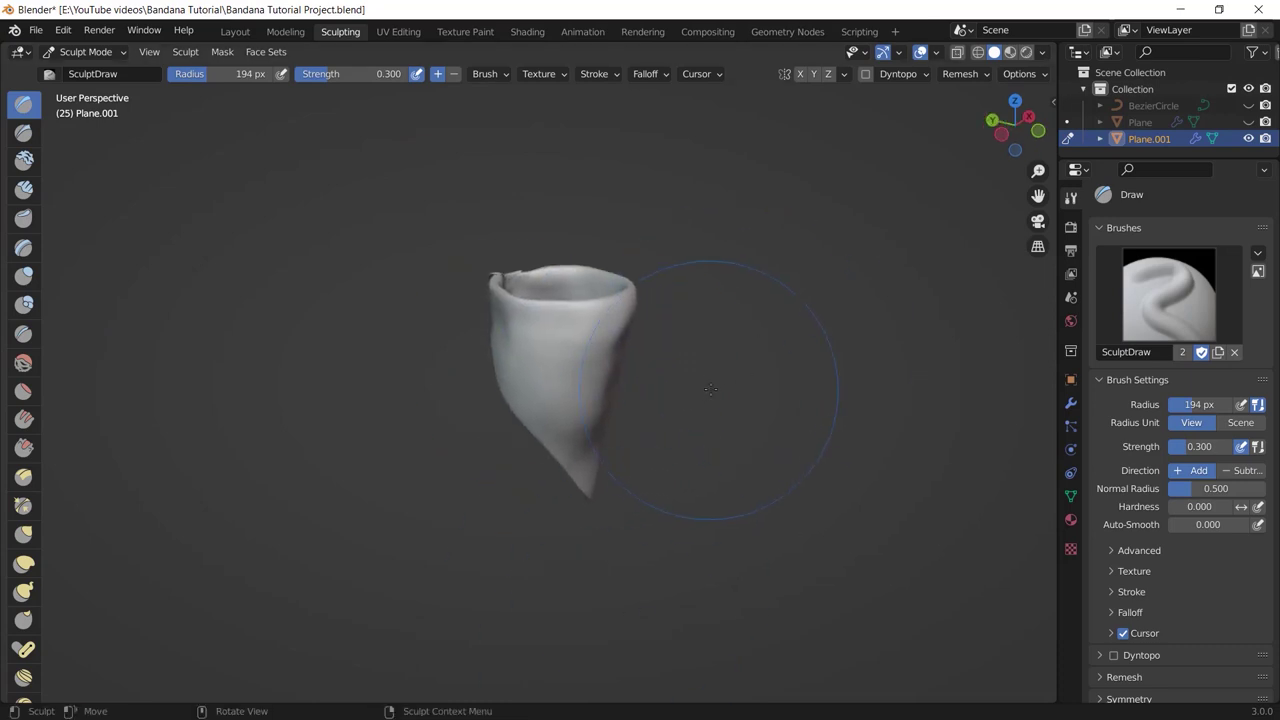
# - Apply the Subdivision modifier to the sculpted bandana
pyautogui.click(1071, 404)
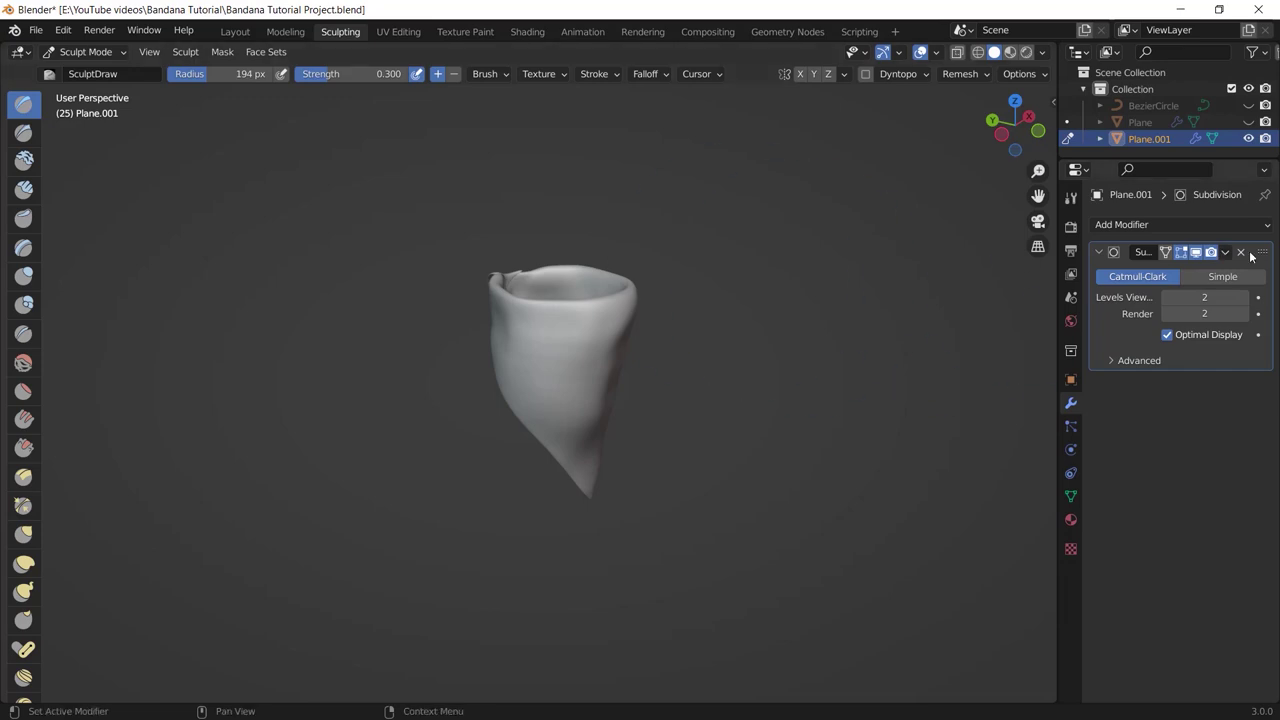
pyautogui.click(1225, 256)
pyautogui.click(1167, 268)
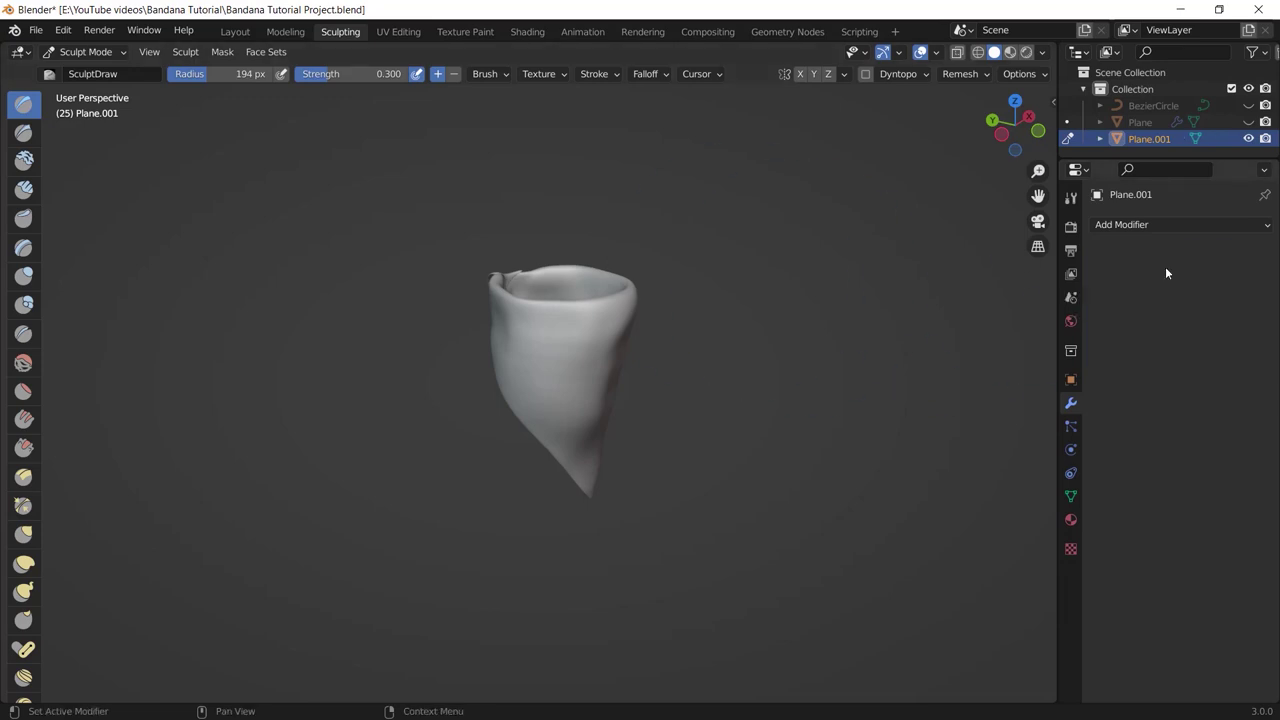
# - Sculpt fine wrinkles down the front and sides of the bandana using the Cloth brush with a 100 px radius
pyautogui.press('KP_1')
pyautogui.scroll(-8, 42, 471)
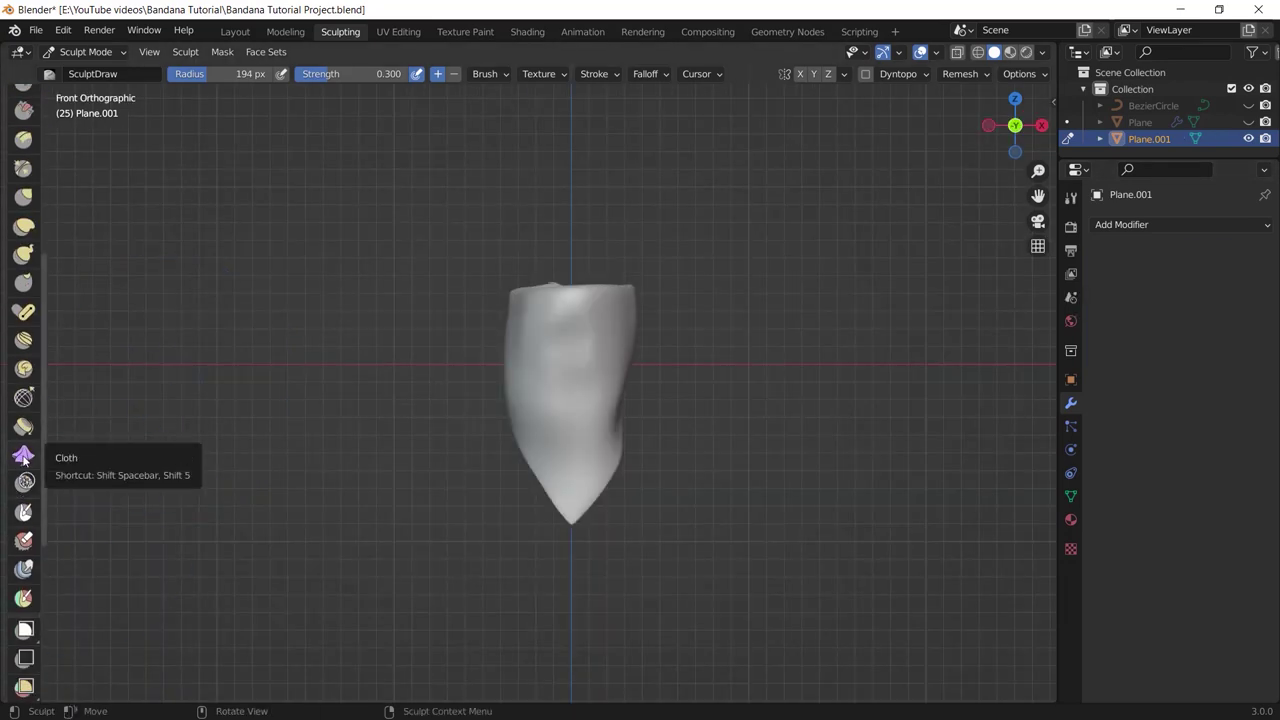
pyautogui.click(24, 455)
pyautogui.press('f')
pyautogui.click(471, 437)
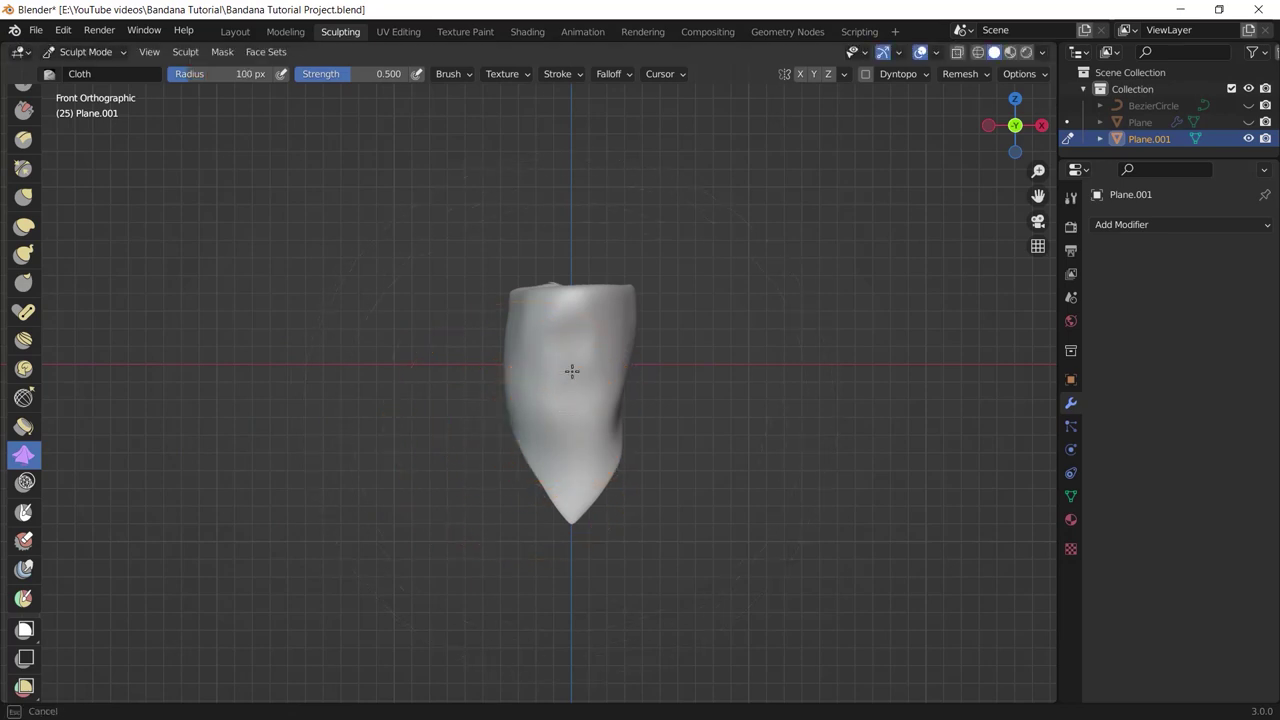
pyautogui.moveTo(606, 381)
pyautogui.mouseDown(button='middle')
pyautogui.moveTo(636, 394)
pyautogui.moveTo(584, 321)
pyautogui.mouseUp(button='middle')
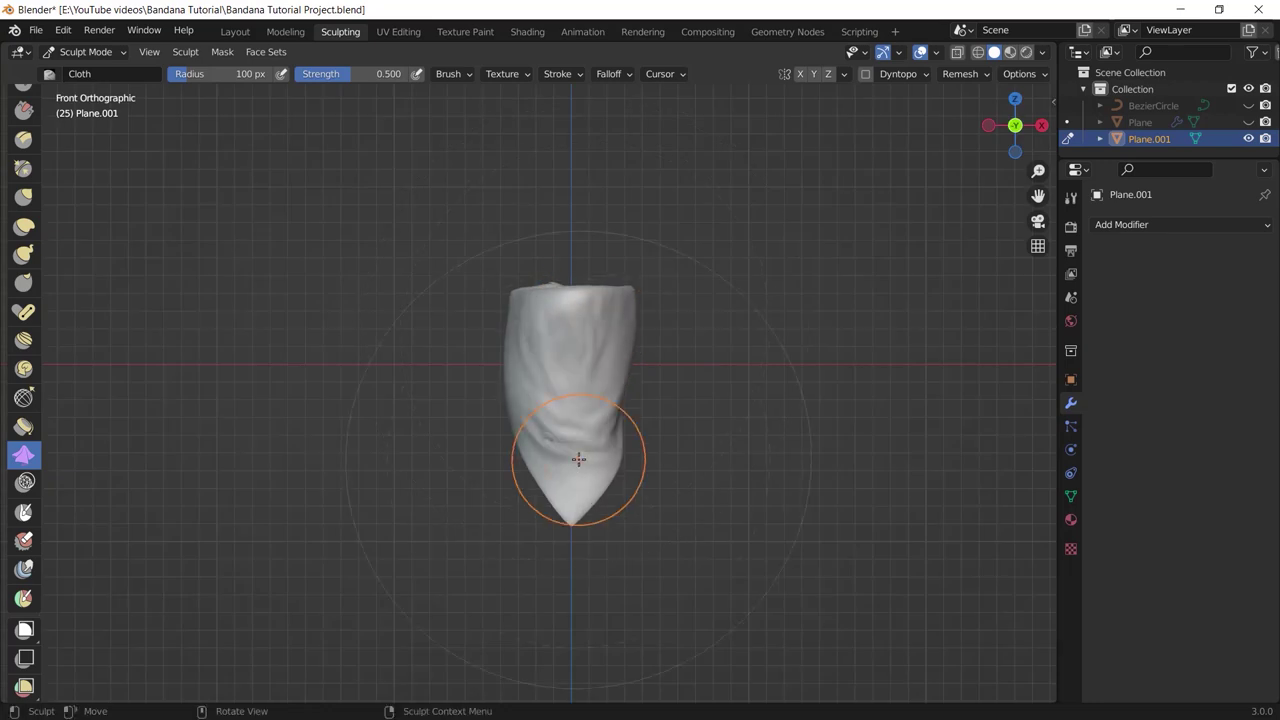
pyautogui.moveTo(578, 459); pyautogui.dragTo(575, 409)
pyautogui.moveTo(575, 409)
pyautogui.mouseDown(button='middle')
pyautogui.moveTo(580, 423)
pyautogui.moveTo(580, 405)
pyautogui.mouseUp(button='middle')
pyautogui.scroll(3, 580, 405)
pyautogui.moveTo(580, 403); pyautogui.dragTo(578, 385)
pyautogui.moveTo(560, 370); pyautogui.dragTo(610, 395, button='middle')
pyautogui.moveTo(506, 329)
pyautogui.mouseDown(button='middle')
pyautogui.moveTo(580, 305)
pyautogui.moveTo(623, 271)
pyautogui.moveTo(583, 403)
pyautogui.moveTo(499, 433)
pyautogui.moveTo(494, 346)
pyautogui.mouseUp(button='middle')
# - Add a new Subdivision Surface modifier to the wrinkled bandana with 1 viewport level
pyautogui.click(1180, 225)
pyautogui.moveTo(600, 370); pyautogui.dragTo(701, 318, button='middle')
pyautogui.click(1180, 225)
pyautogui.moveTo(600, 300)
pyautogui.mouseDown(button='middle')
pyautogui.moveTo(669, 308)
pyautogui.moveTo(560, 380)
pyautogui.moveTo(674, 171)
pyautogui.mouseUp(button='middle')
pyautogui.scroll(4, 674, 171)
pyautogui.scroll(8, 24, 200)
# - Refine the larger folds around the bandana using the Draw brush with a 203 px radius
pyautogui.click(24, 104)
pyautogui.press('f')
pyautogui.click(660, 200)
pyautogui.moveTo(600, 300)
pyautogui.mouseDown(button='middle')
pyautogui.moveTo(471, 388)
pyautogui.moveTo(560, 440)
pyautogui.moveTo(517, 371)
pyautogui.mouseUp(button='middle')
pyautogui.scroll(-5, 517, 371)
pyautogui.scroll(8, 517, 371)
pyautogui.scroll(-5, 471, 300)
pyautogui.moveTo(600, 340); pyautogui.dragTo(782, 377, button='middle')
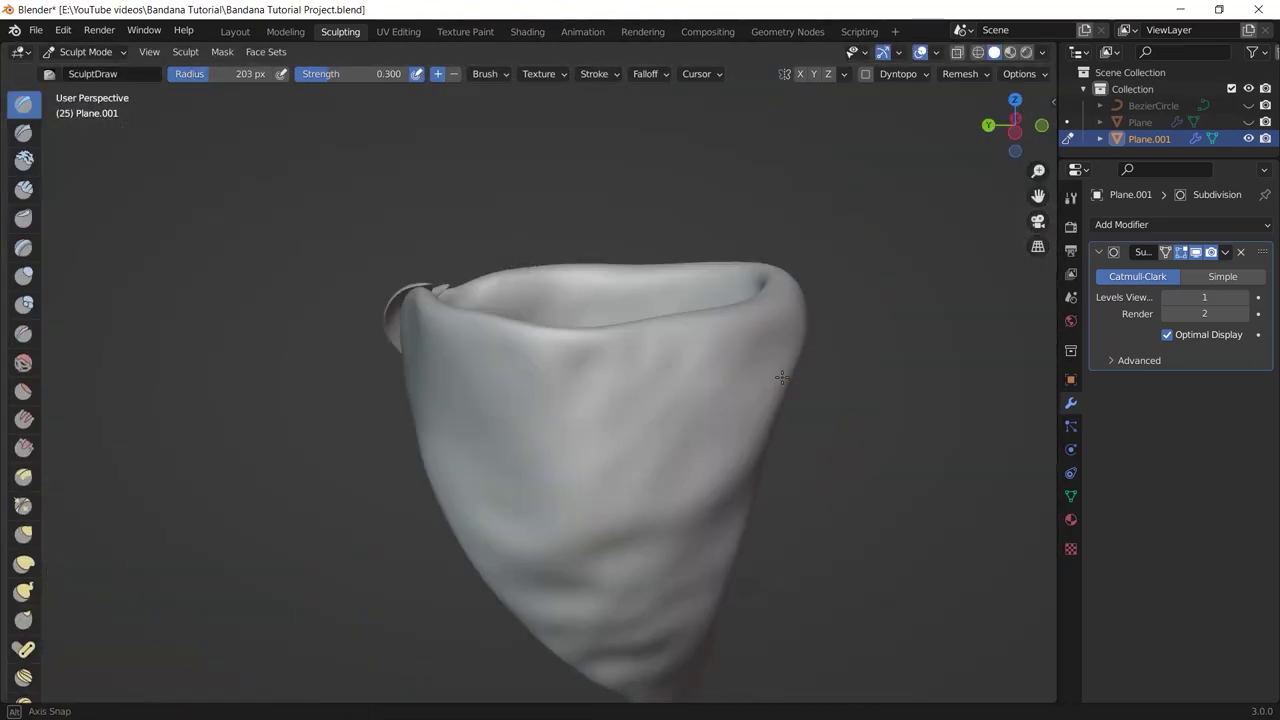
pyautogui.scroll(-5, 528, 371)
# - Return to the Layout workspace and assign the existing Material.001 to the bandana in material preview
pyautogui.click(235, 31)
pyautogui.scroll(-2, 728, 330)
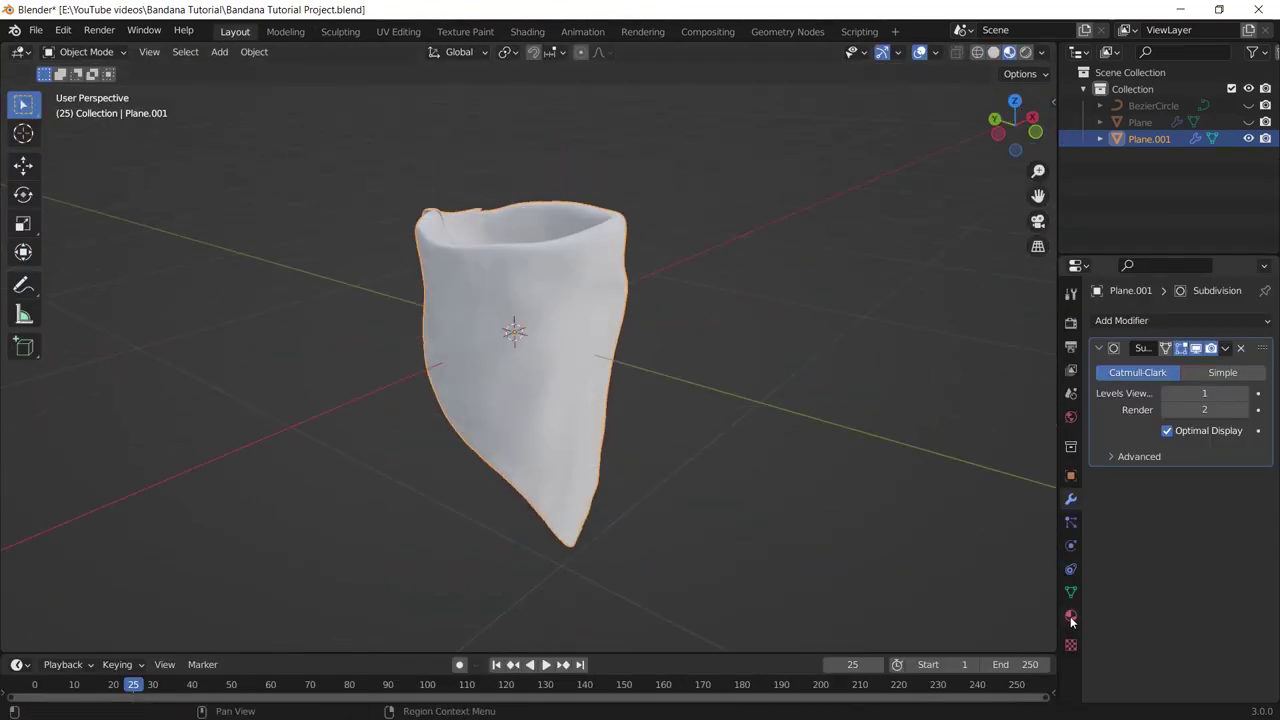
pyautogui.click(1071, 621)
pyautogui.click(1099, 390)
pyautogui.click(919, 51)
pyautogui.click(1099, 390)
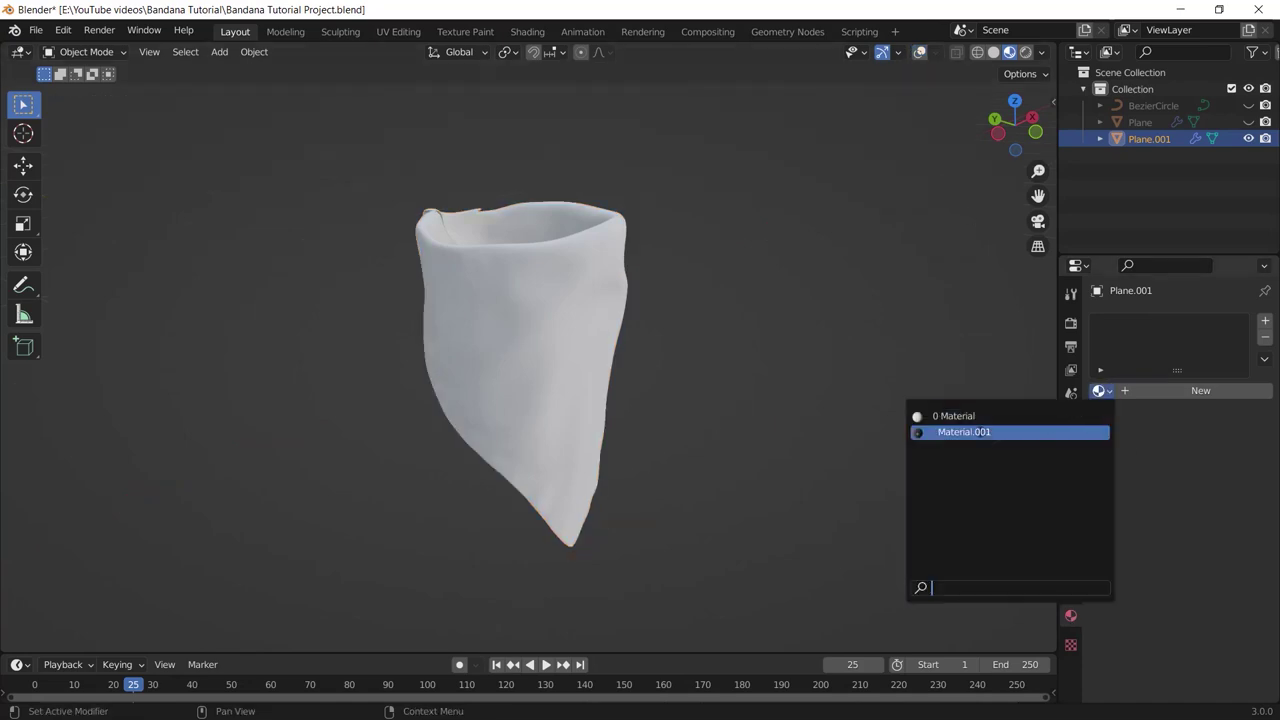
pyautogui.click(964, 431)
pyautogui.moveTo(756, 359); pyautogui.dragTo(498, 415, button='middle')
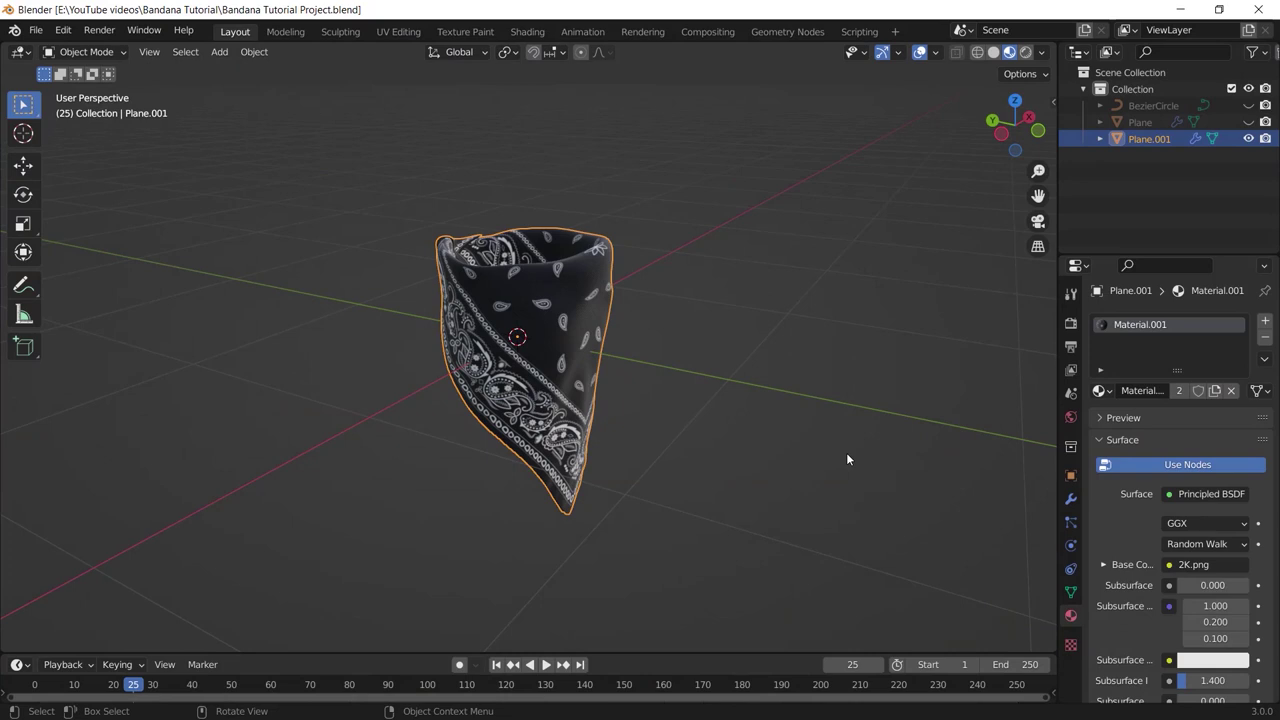
# - In the Shading workspace, insert a MixRGB node between the 2K.png texture and Principled BSDF, connecting the texture's Color to its Fac
pyautogui.click(527, 31)
pyautogui.scroll(-2, 686, 654)
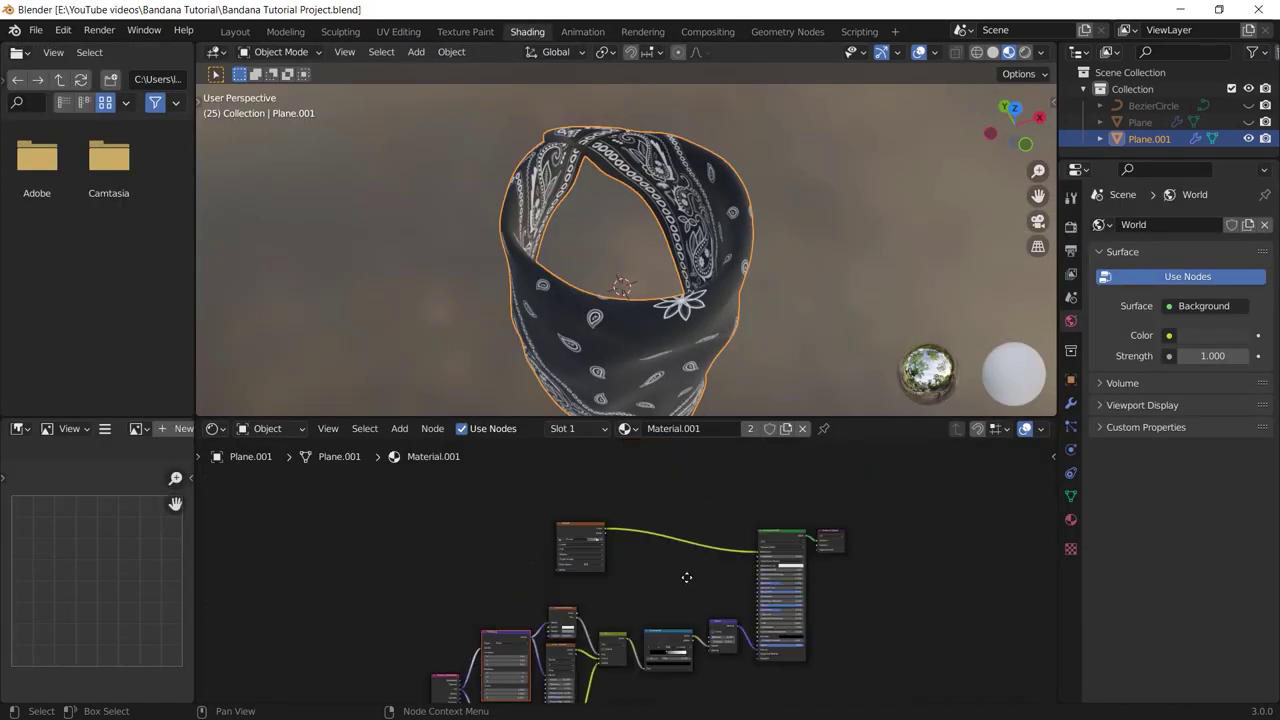
pyautogui.scroll(3, 700, 537)
pyautogui.hotkey('shift', 'a')
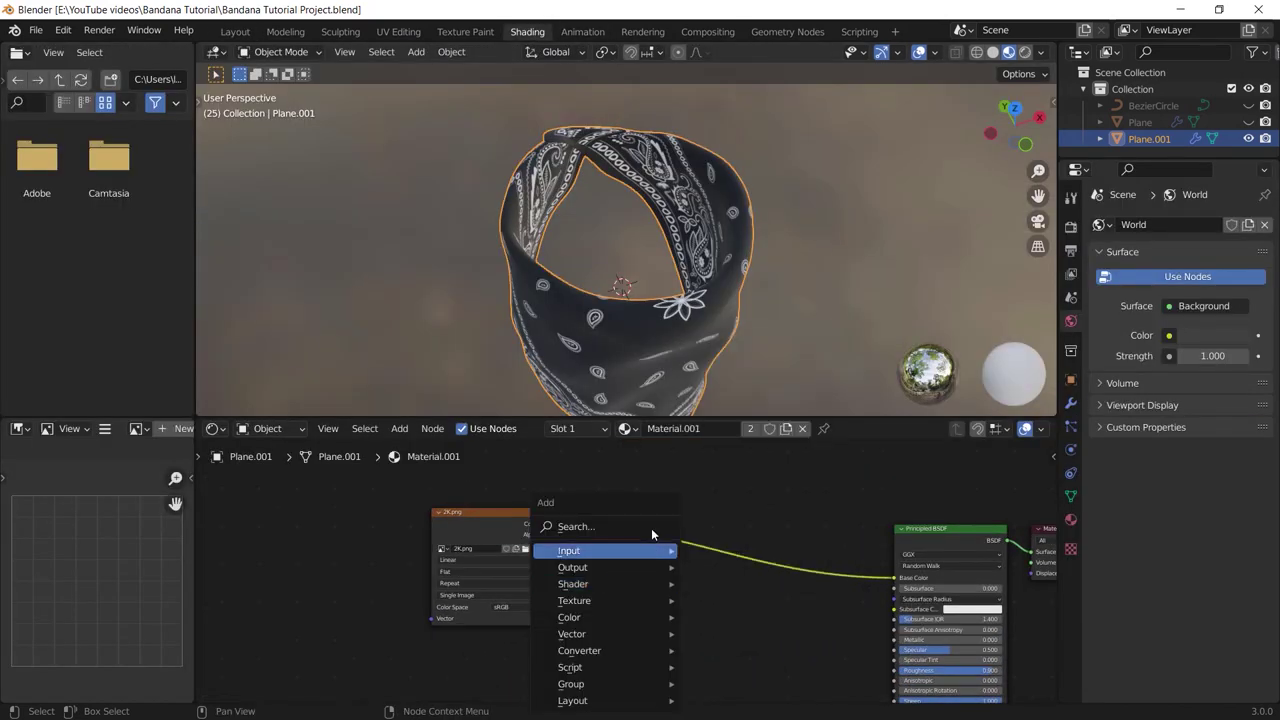
pyautogui.click(616, 522)
pyautogui.write('mix')
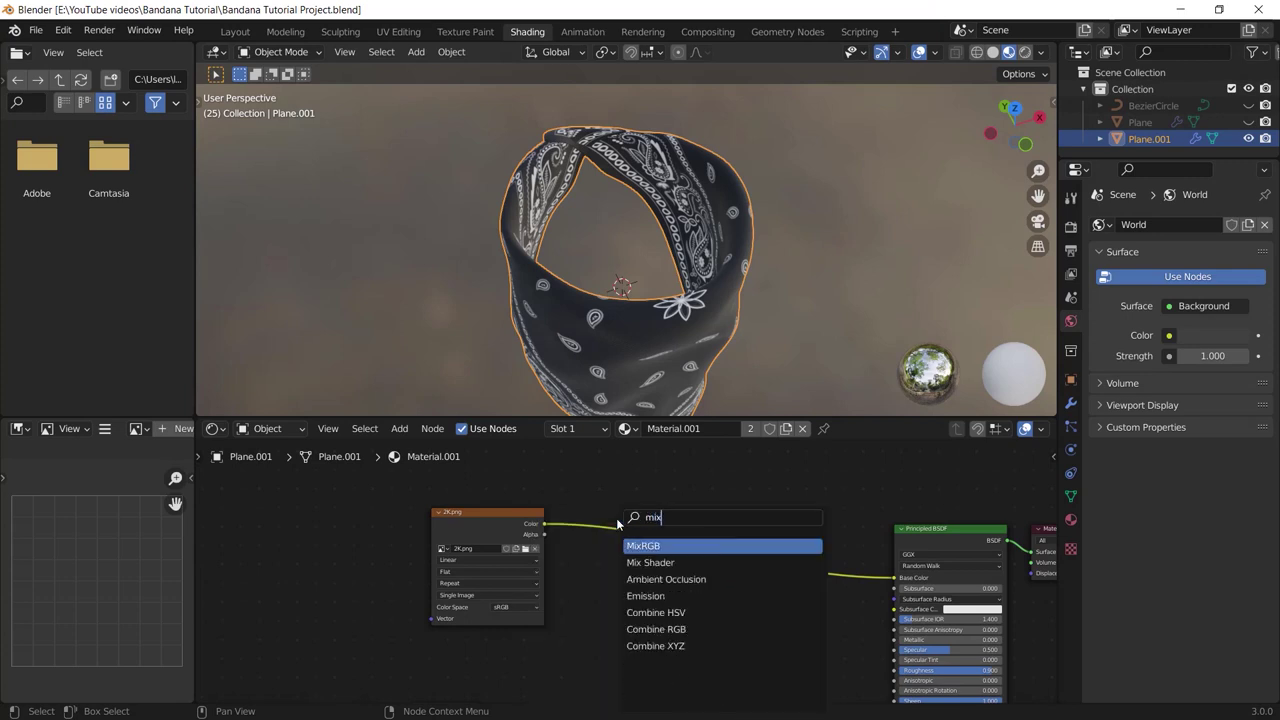
pyautogui.press('Return')
pyautogui.click(584, 566)
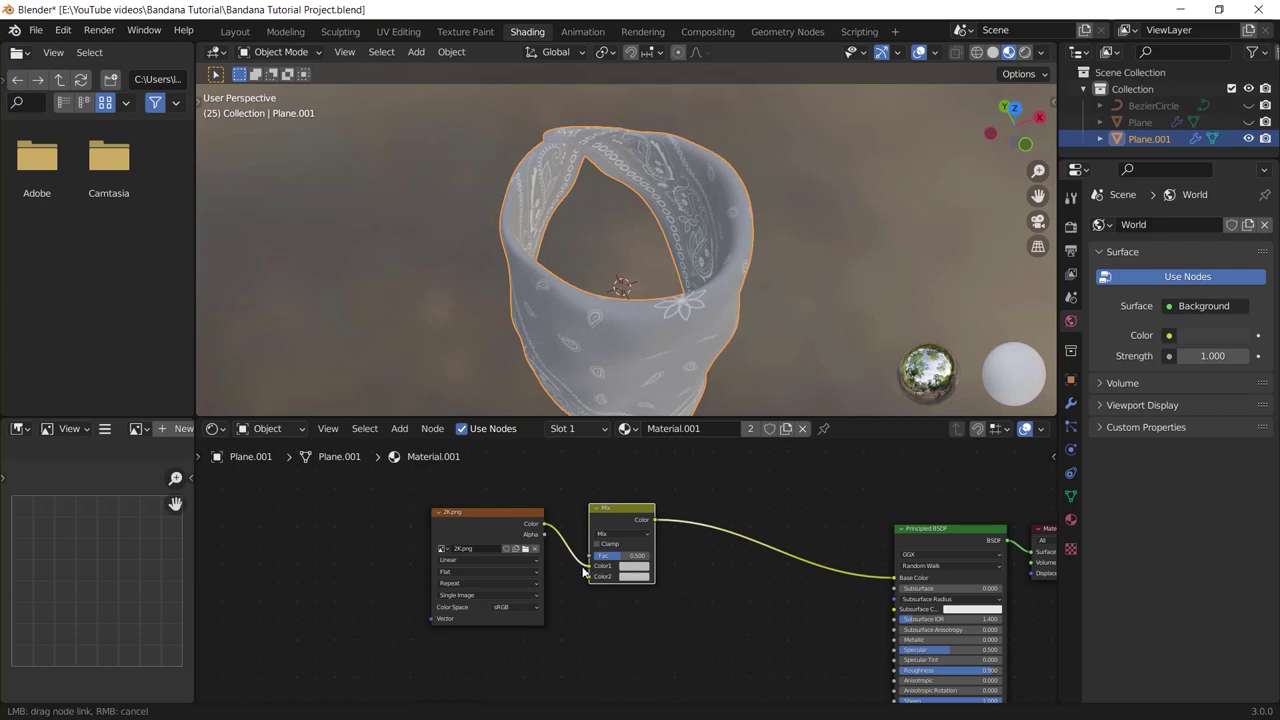
pyautogui.moveTo(590, 564); pyautogui.dragTo(590, 563)
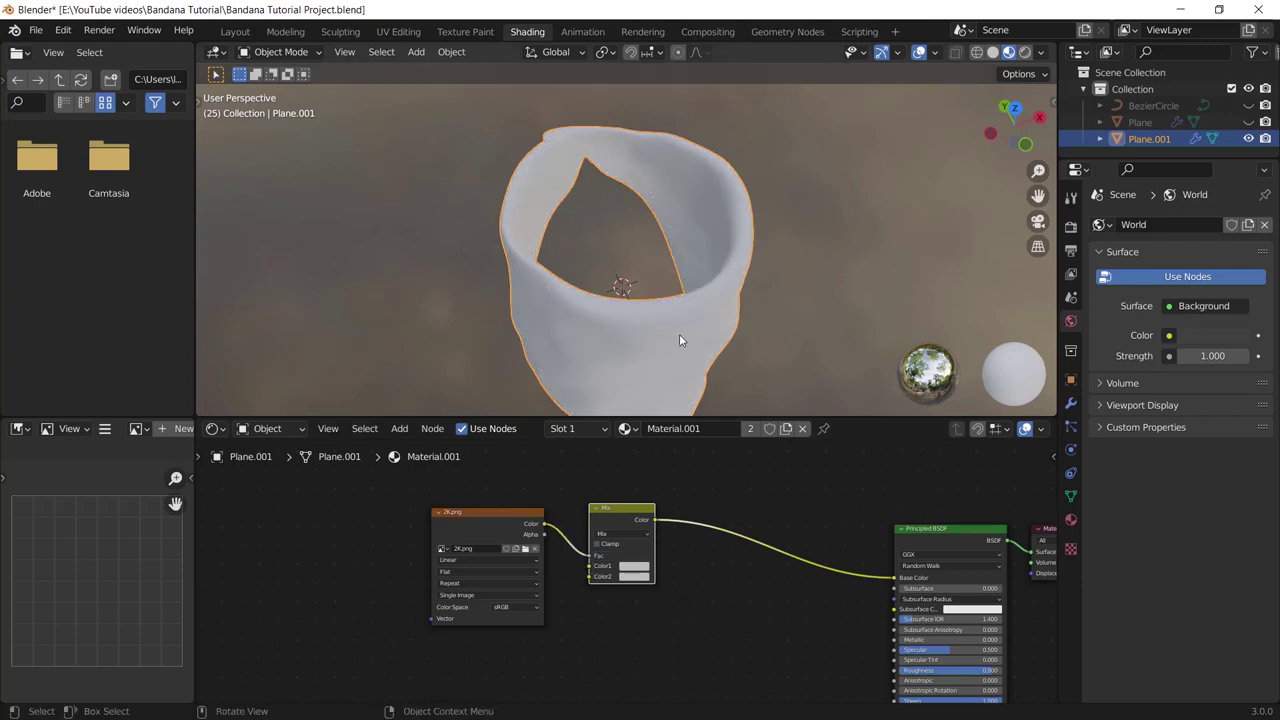
# - Set the Mix node's Color1 to black and Color2 to white so the bandana pattern shows
pyautogui.moveTo(679, 340); pyautogui.dragTo(660, 380, button='middle')
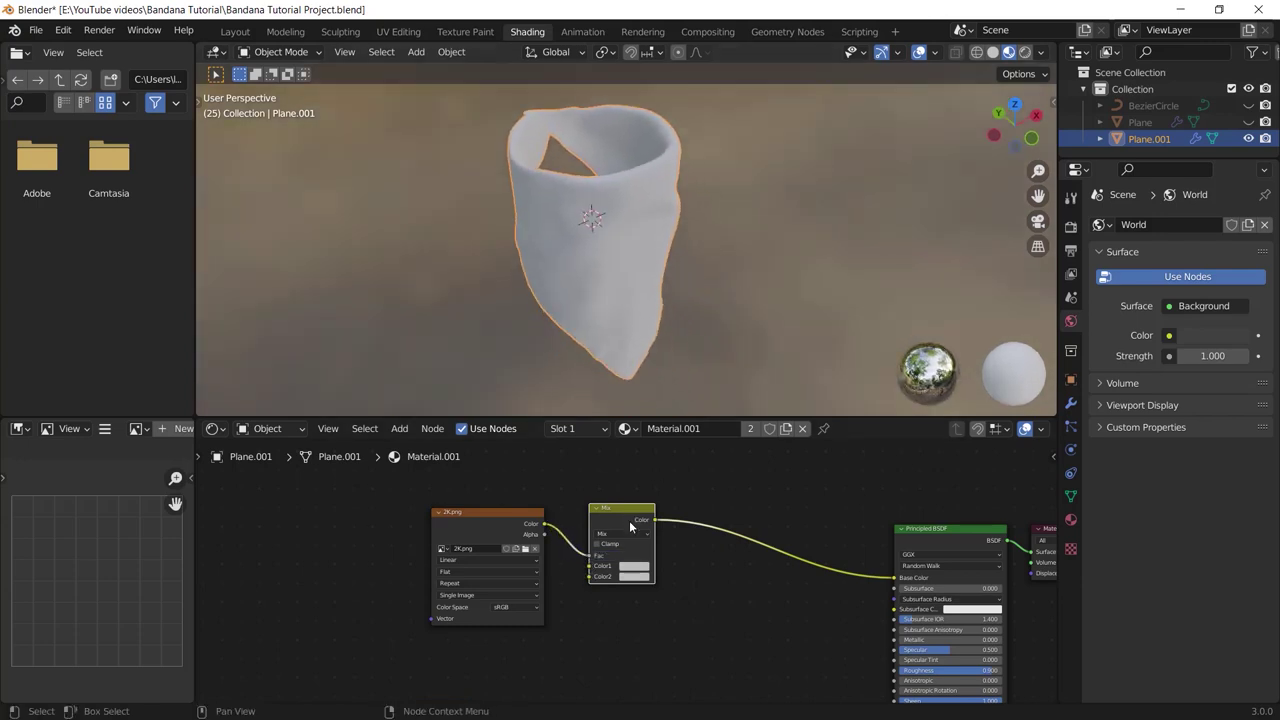
pyautogui.click(633, 567)
pyautogui.moveTo(700, 456); pyautogui.dragTo(700, 498)
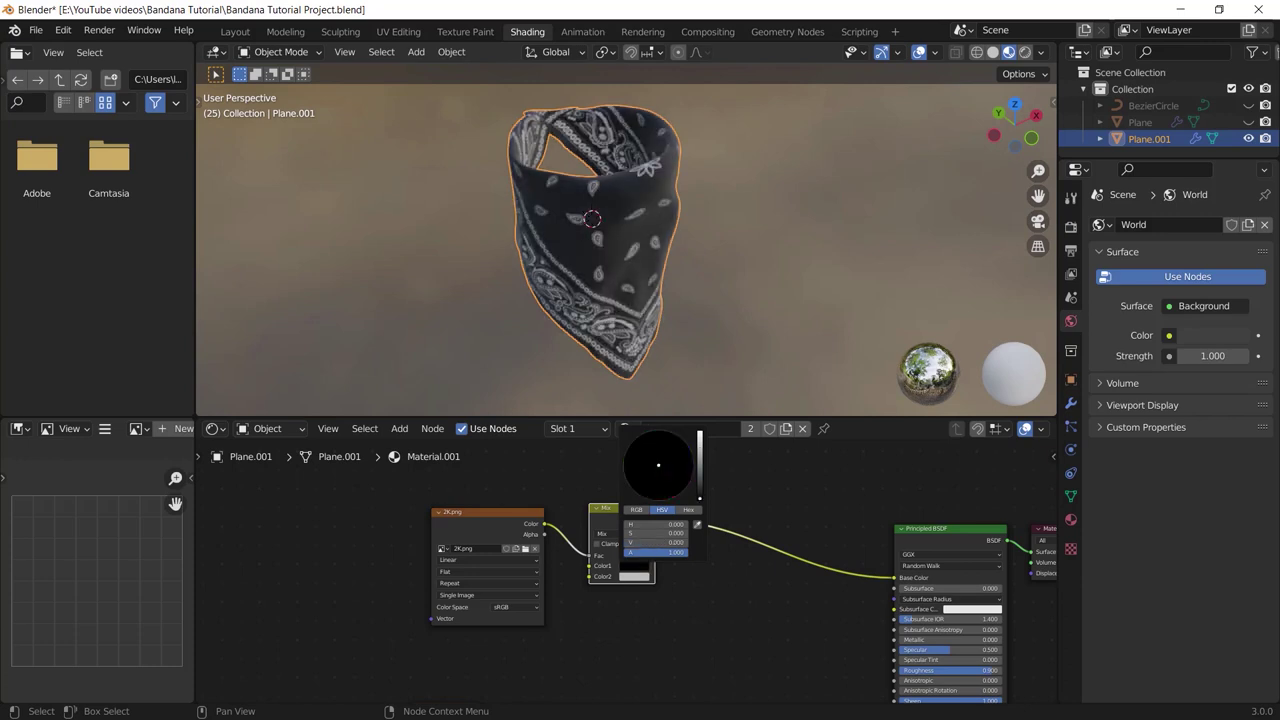
pyautogui.click(629, 578)
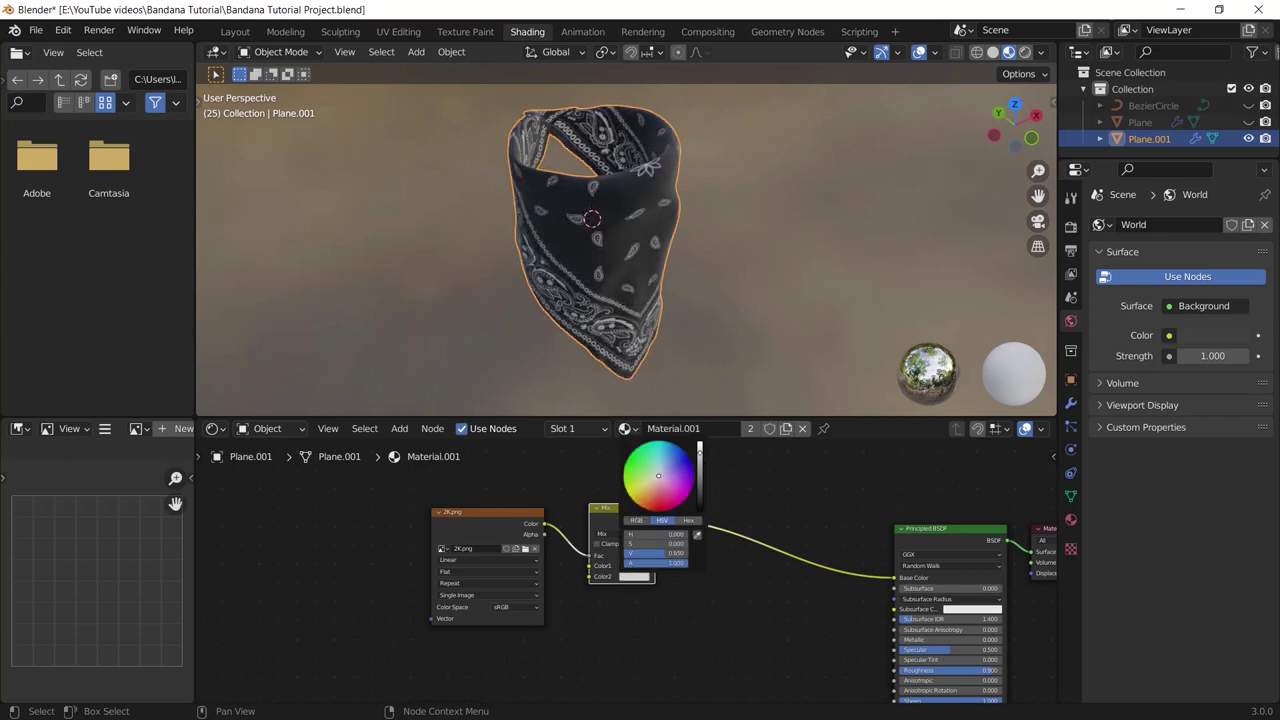
pyautogui.moveTo(700, 458); pyautogui.dragTo(700, 446)
# - Brighten the Mix node's Color1 and try out different hues for the bandana's base color
pyautogui.click(633, 566)
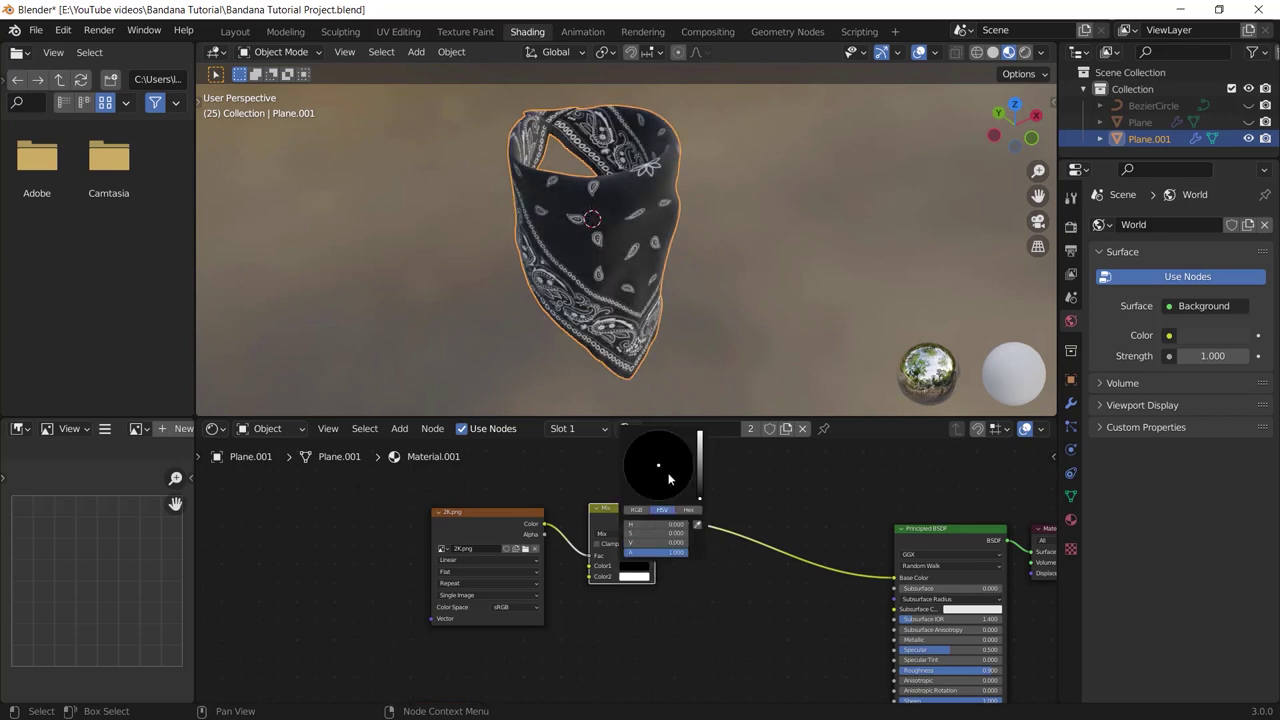
pyautogui.click(700, 464)
pyautogui.moveTo(677, 472); pyautogui.dragTo(655, 500)
pyautogui.click(673, 445)
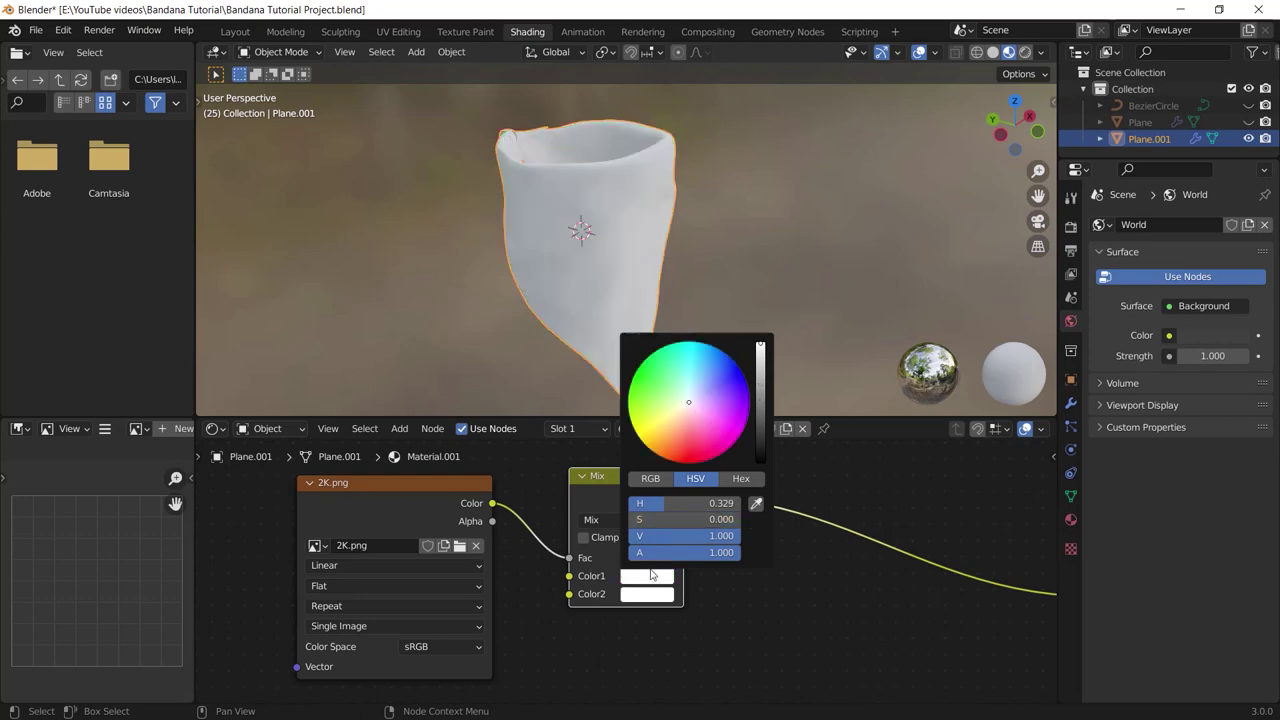
# - Insert a ColorRamp node between the Mix node and the Principled BSDF
pyautogui.hotkey('shift', 'a')
pyautogui.click(771, 553)
pyautogui.click(771, 556)
# - Sculpt the bandana's upper edge beside the male base mesh's ear
pyautogui.moveTo(932, 287); pyautogui.dragTo(738, 278, button='middle')
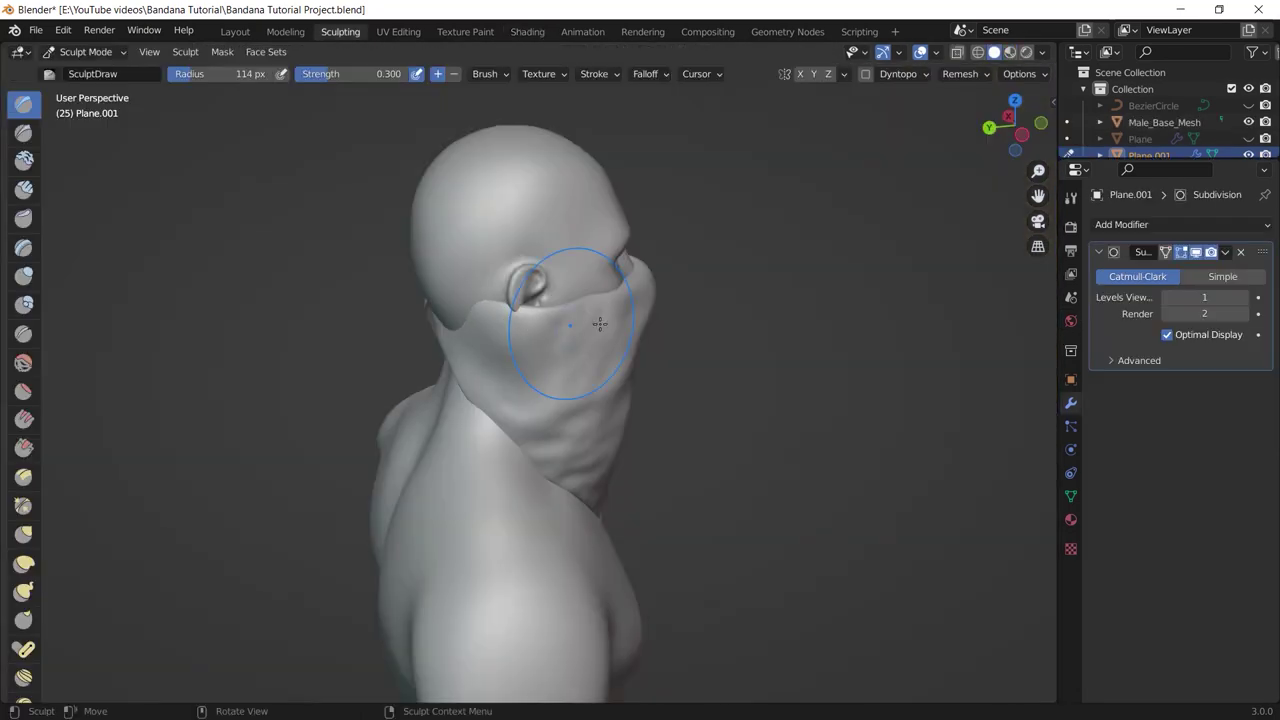
pyautogui.moveTo(600, 330); pyautogui.dragTo(560, 330, button='middle')
pyautogui.moveTo(573, 285)
pyautogui.mouseDown(button='middle')
pyautogui.moveTo(623, 310)
pyautogui.moveTo(595, 270)
pyautogui.mouseUp(button='middle')
pyautogui.moveTo(514, 271); pyautogui.dragTo(514, 240)
# - Adjust the Grab brush radius and pull the bandana's fabric slightly upward to refine its fit on the figure
pyautogui.moveTo(534, 292)
pyautogui.mouseDown(button='middle')
pyautogui.moveTo(537, 274)
pyautogui.moveTo(620, 372)
pyautogui.moveTo(603, 560)
pyautogui.moveTo(760, 528)
pyautogui.mouseUp(button='middle')
pyautogui.press('g')
pyautogui.press('f')
pyautogui.click(806, 526)
pyautogui.scroll(2, 700, 500)
pyautogui.moveTo(582, 452); pyautogui.dragTo(580, 438)
pyautogui.moveTo(580, 437)
pyautogui.mouseDown(button='middle')
pyautogui.moveTo(457, 428)
pyautogui.moveTo(398, 397)
pyautogui.moveTo(610, 400)
pyautogui.mouseUp(button='middle')
pyautogui.scroll(-3, 610, 400)
# - Display the sculpted bandana in material preview and return to the Shading workspace
pyautogui.click(1010, 52)
pyautogui.moveTo(680, 300)
pyautogui.mouseDown(button='middle')
pyautogui.moveTo(619, 310)
pyautogui.moveTo(662, 308)
pyautogui.mouseUp(button='middle')
pyautogui.click(538, 37)
pyautogui.scroll(2, 600, 220)
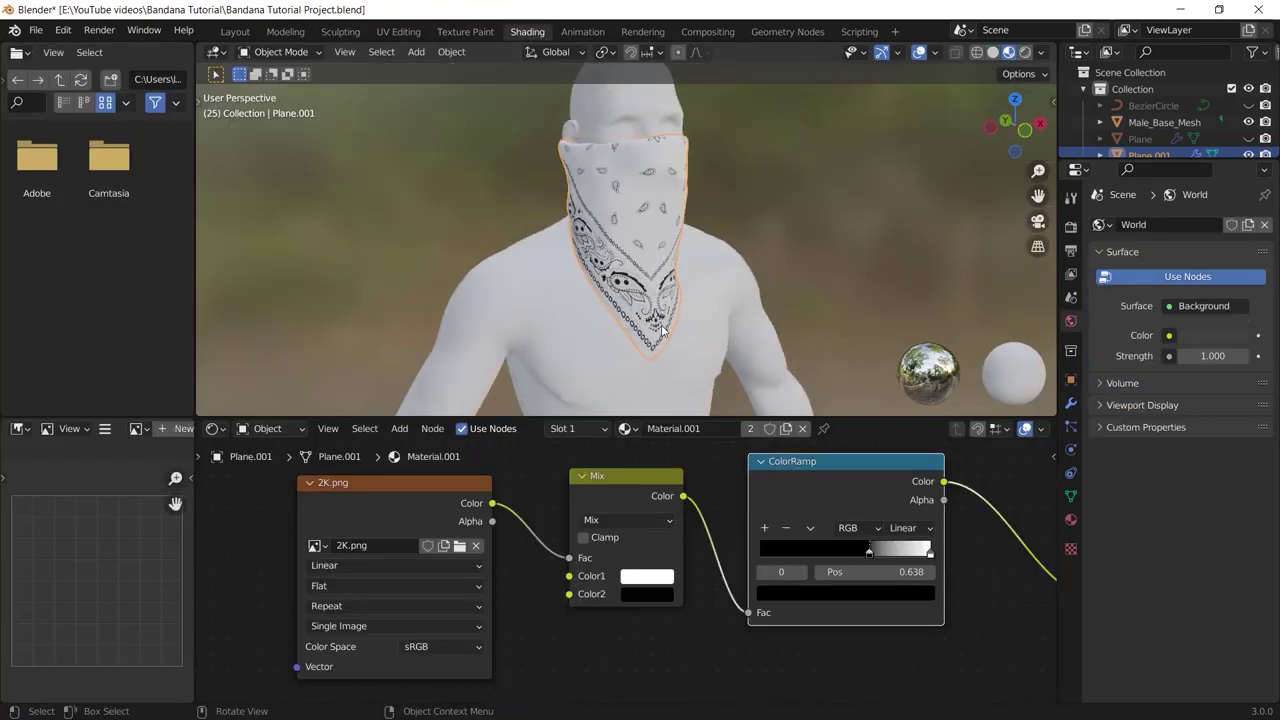
pyautogui.moveTo(600, 220); pyautogui.dragTo(625, 225, button='middle')
pyautogui.scroll(2, 625, 225)
# - Set the Mix node's Color2 to white, and its Color1 first to green and finally to dark red
pyautogui.click(660, 580)
pyautogui.moveTo(665, 420); pyautogui.dragTo(630, 396)
pyautogui.click(647, 594)
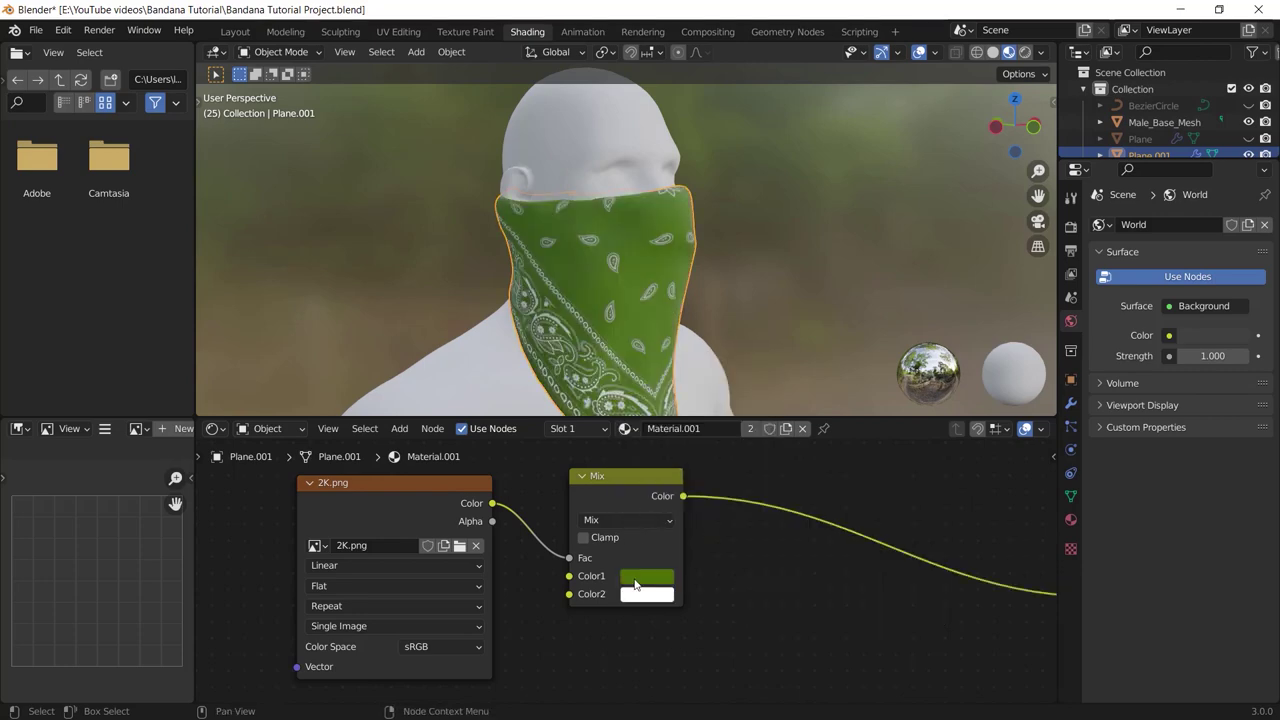
pyautogui.click(647, 576)
pyautogui.scroll(-5, 748, 267)
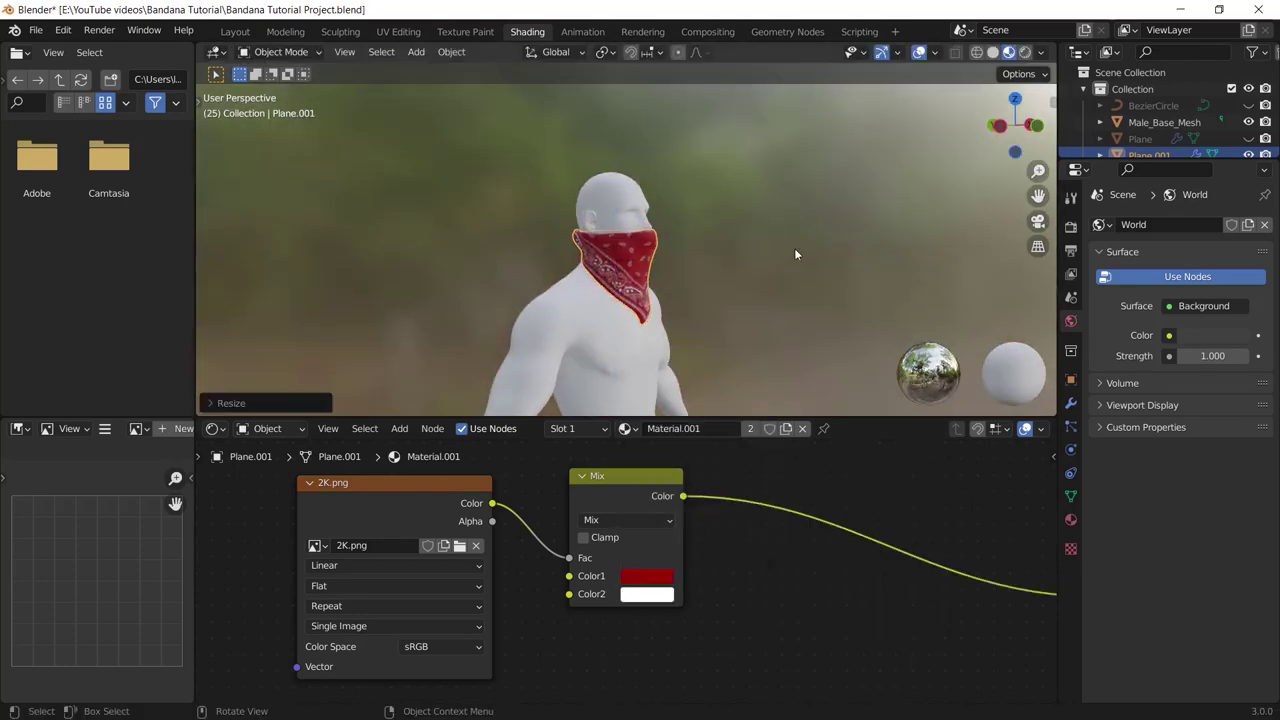
# - Return to the Sculpting workspace and choose the Draw brush for the red bandana
pyautogui.scroll(3, 794, 248)
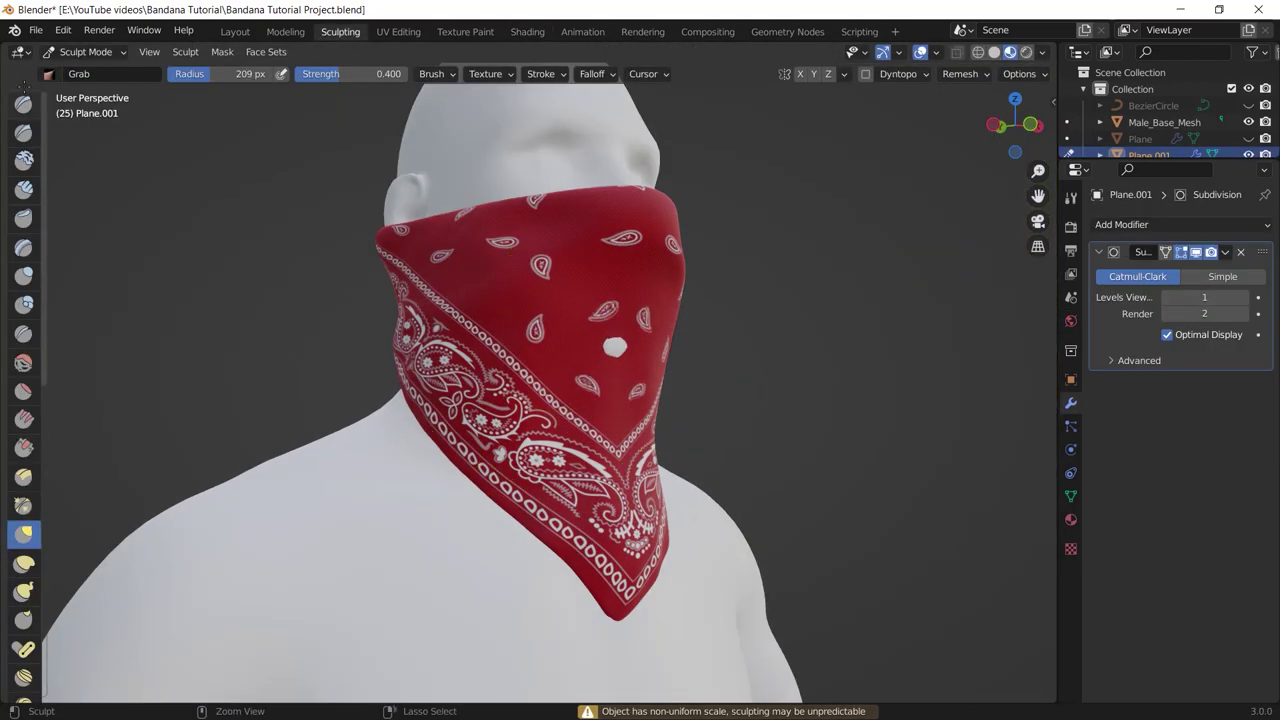
pyautogui.click(24, 102)
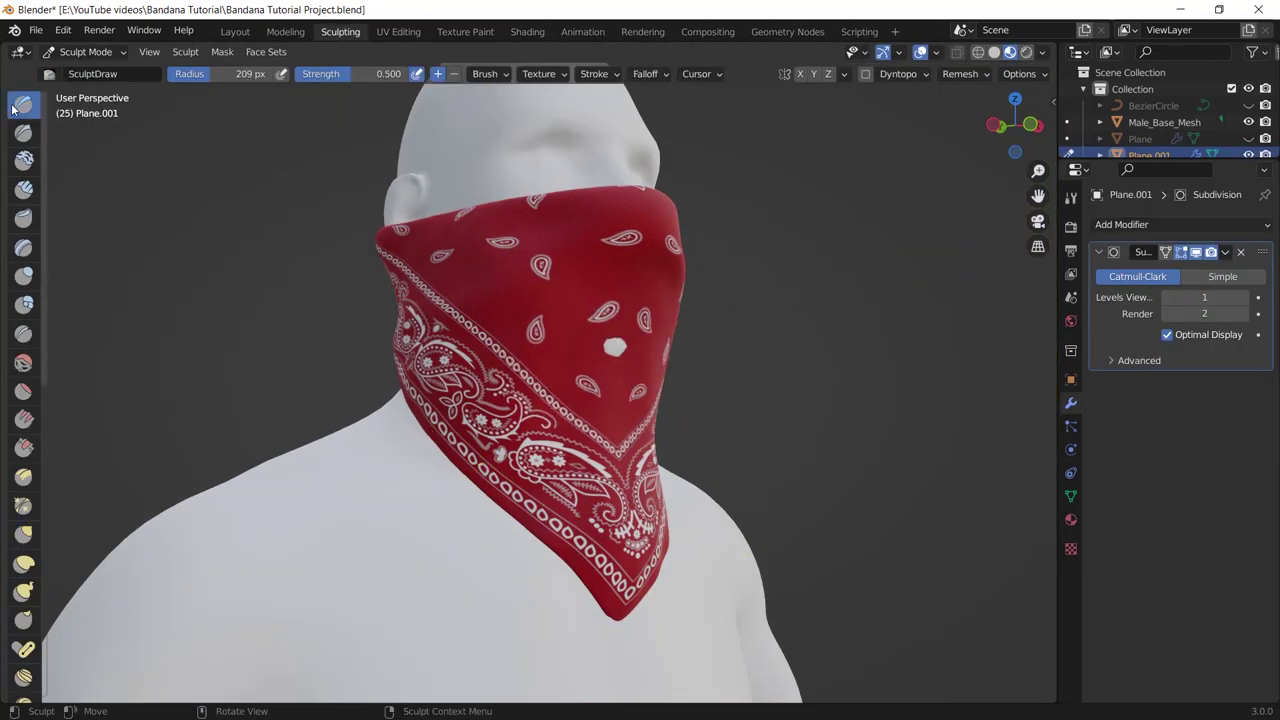